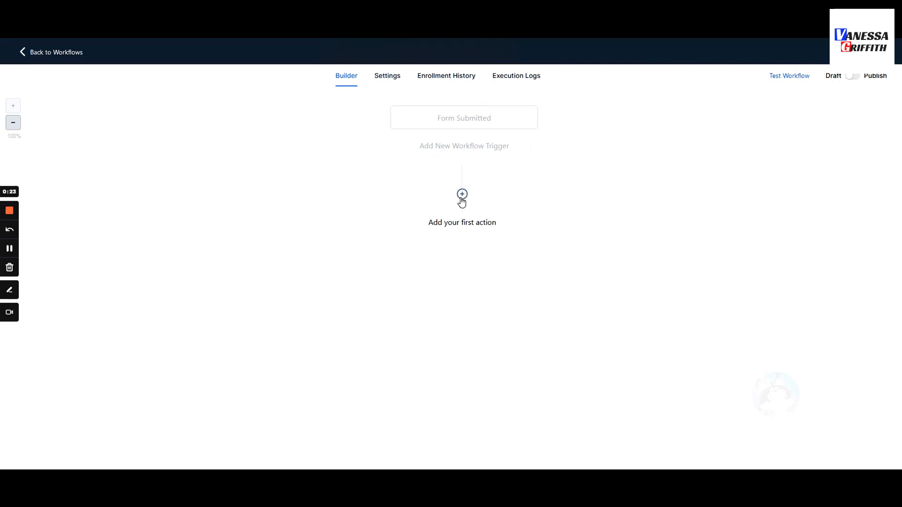
# Look through the list of actions available for the workflow's first step, from the premium actions to the CRM actions.
pyautogui.click(473, 226)
pyautogui.click(442, 230)
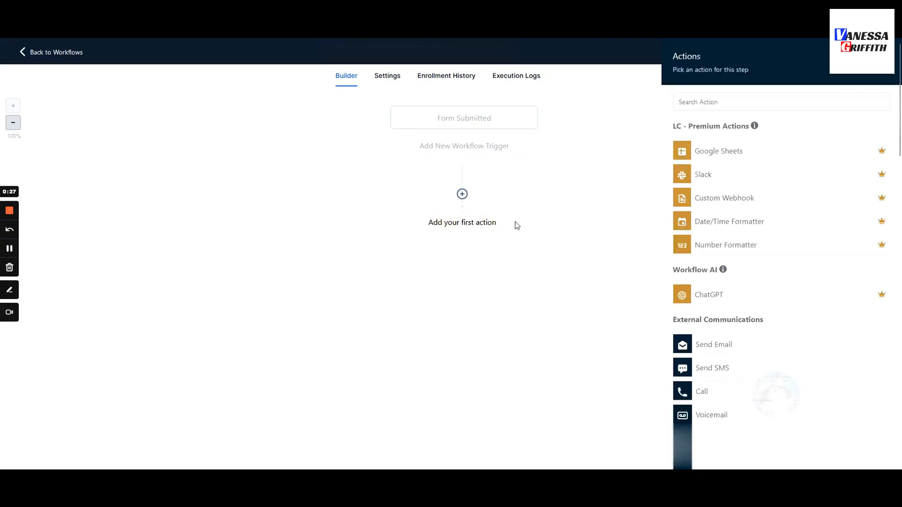
pyautogui.scroll(-6, 728, 192)
pyautogui.scroll(-12, 730, 198)
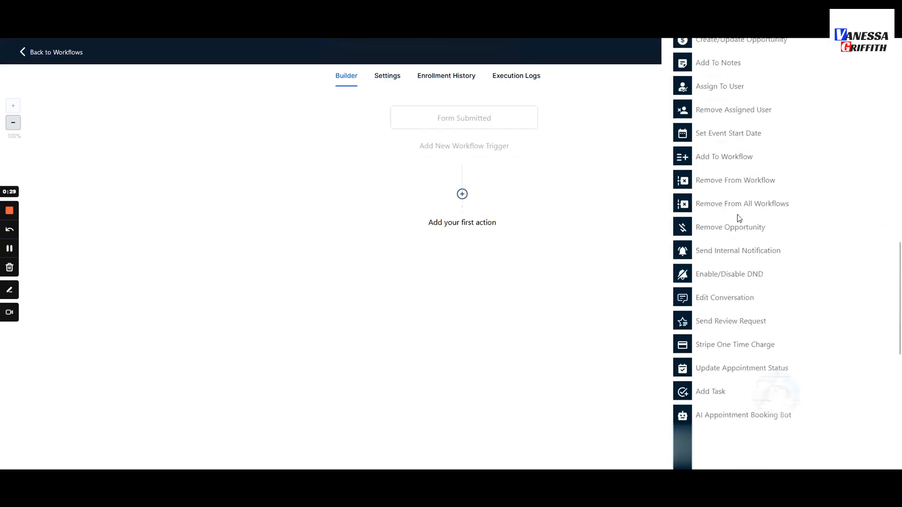
pyautogui.scroll(11, 681, 249)
pyautogui.scroll(1, 733, 269)
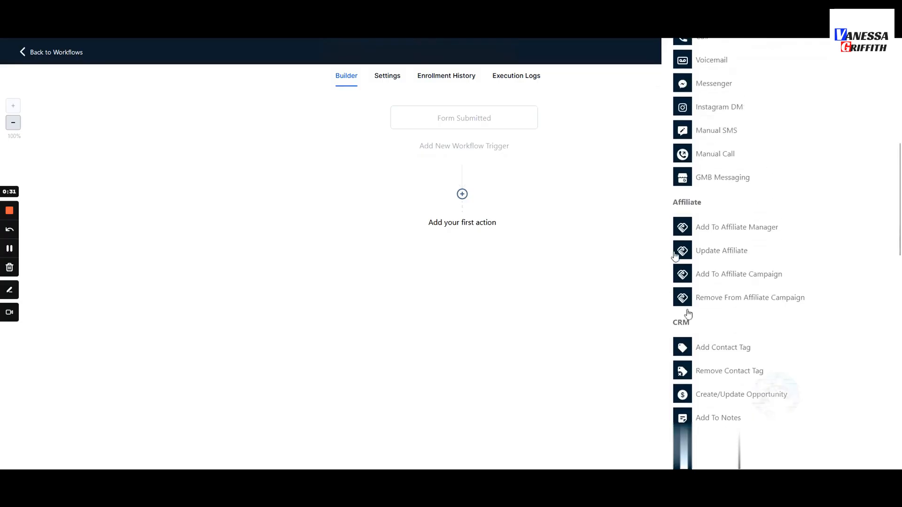
pyautogui.scroll(-4, 708, 221)
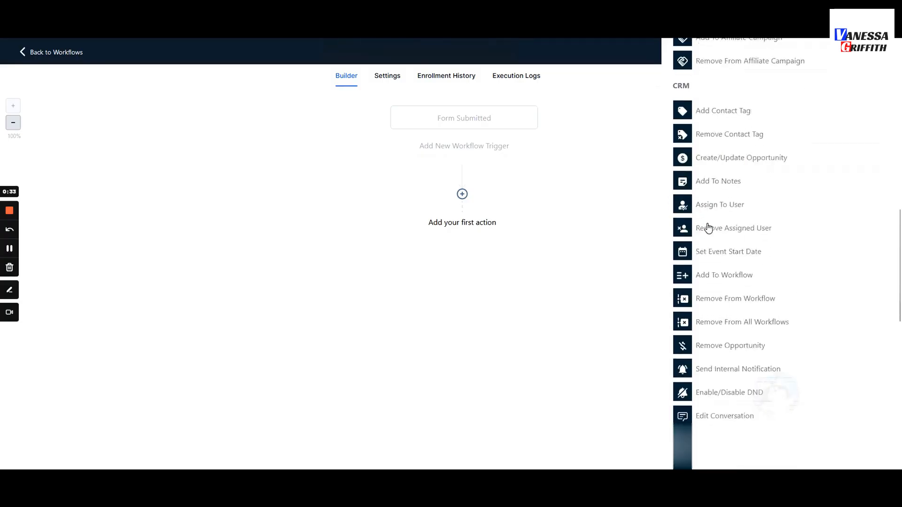
pyautogui.scroll(-6, 708, 230)
pyautogui.scroll(11, 709, 284)
pyautogui.scroll(6, 711, 282)
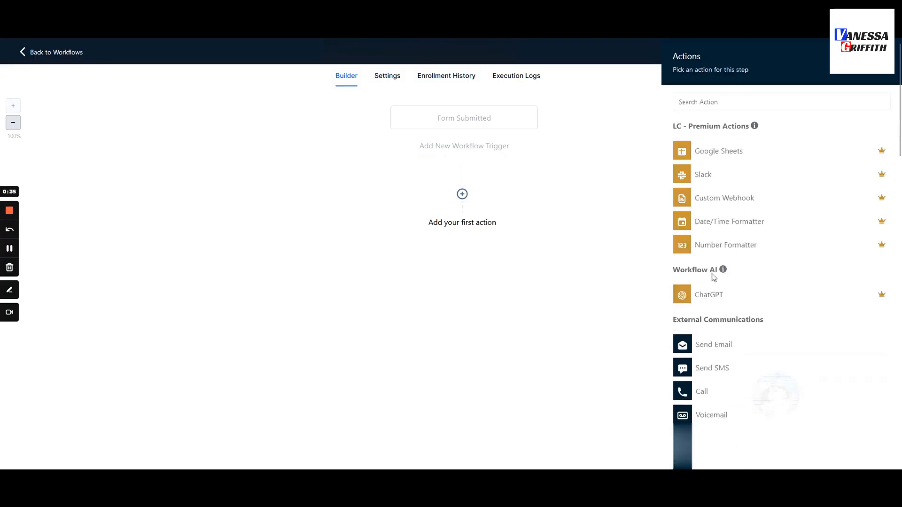
pyautogui.scroll(-7, 745, 283)
pyautogui.scroll(-5, 714, 282)
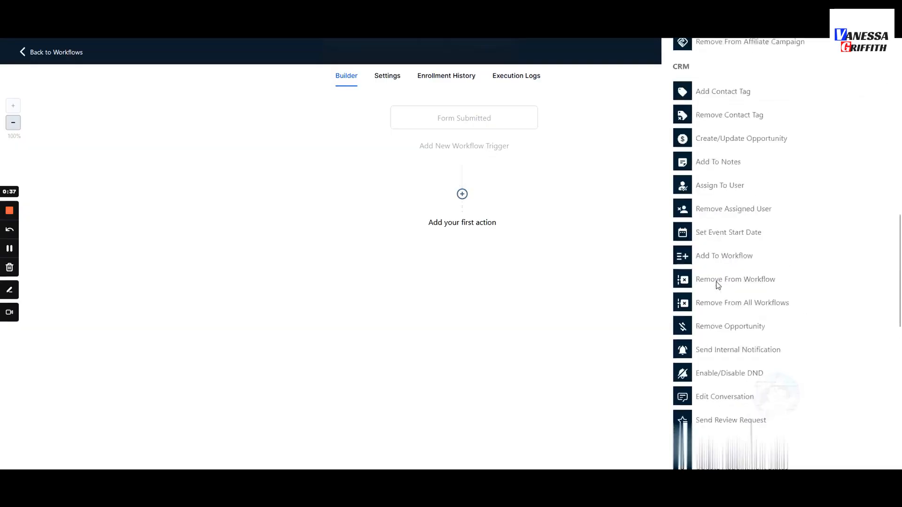
pyautogui.scroll(12, 717, 282)
pyautogui.click(885, 56)
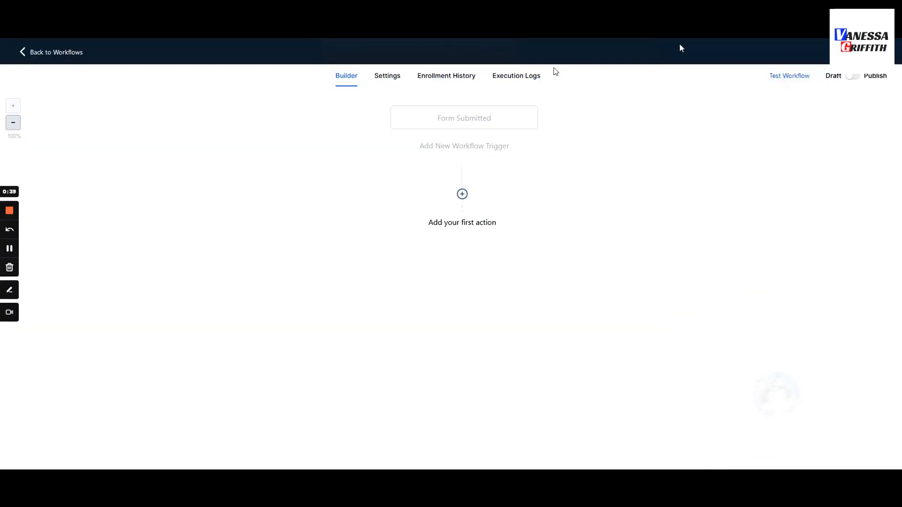
pyautogui.click(463, 196)
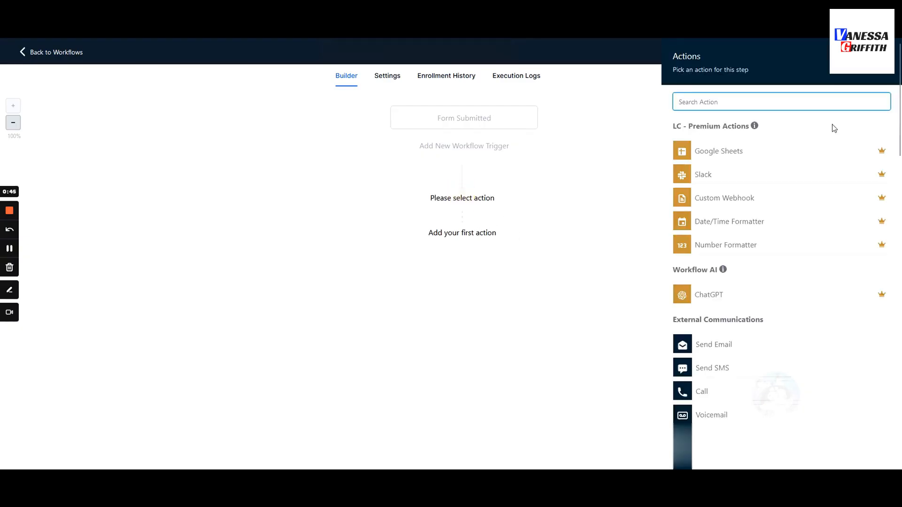
pyautogui.scroll(-4, 762, 244)
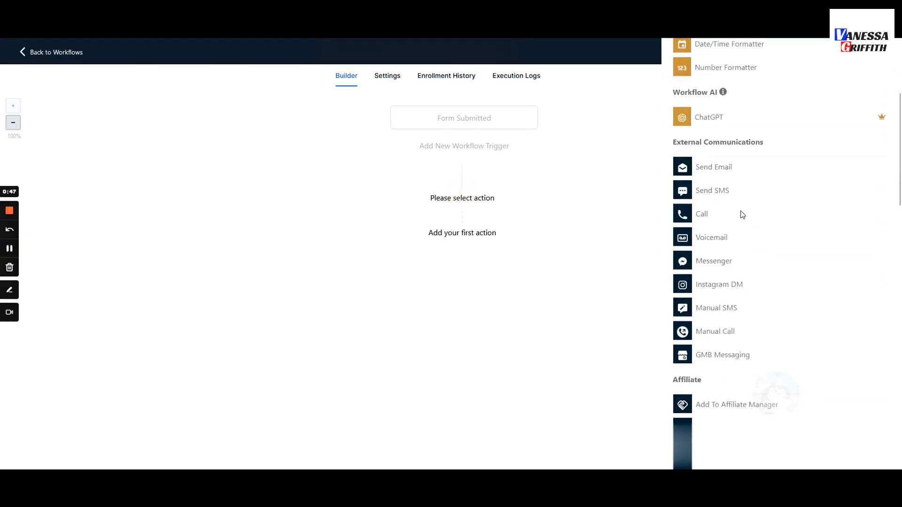
pyautogui.scroll(4, 740, 216)
pyautogui.click(885, 57)
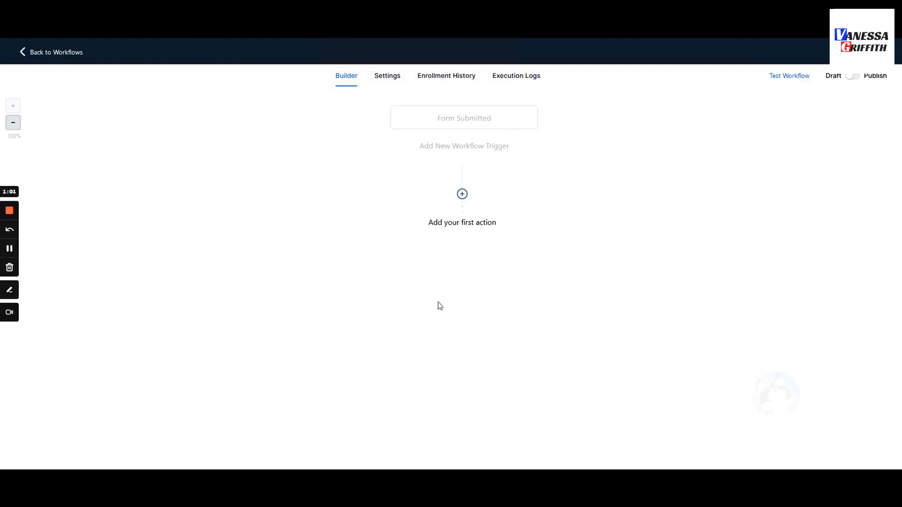
pyautogui.click(463, 195)
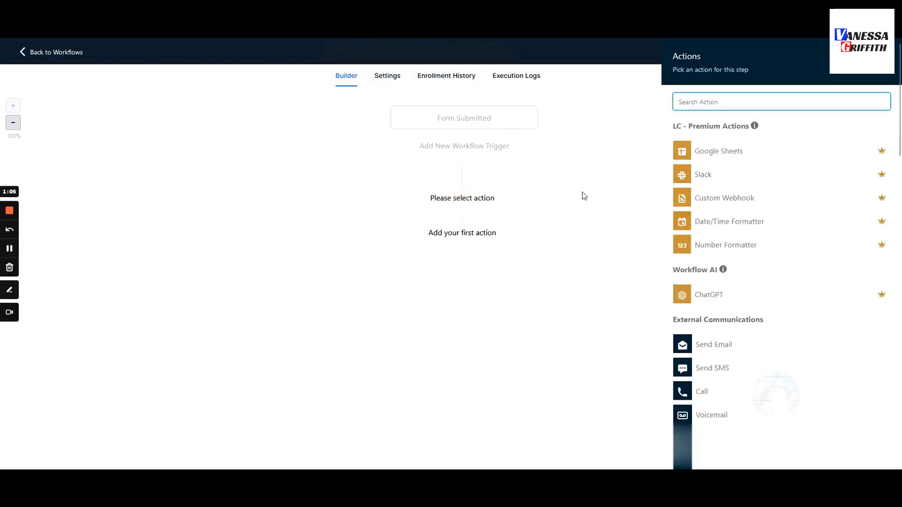
pyautogui.click(880, 85)
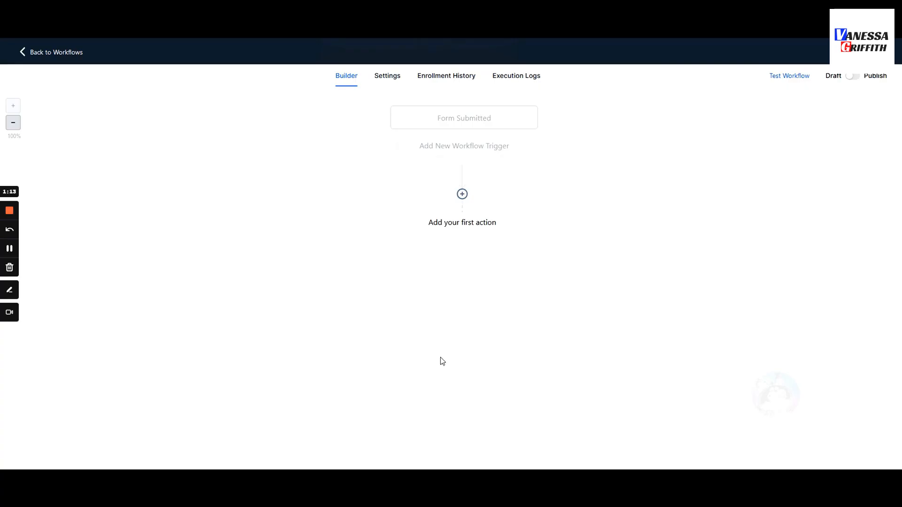
# Add a Manual Call action as the first action below the workflow trigger and save it.
pyautogui.click(462, 195)
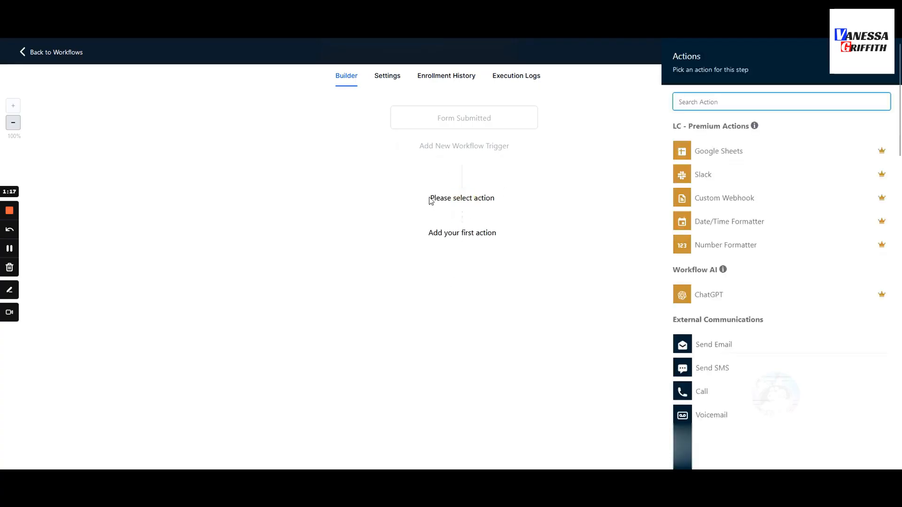
pyautogui.moveTo(430, 201); pyautogui.dragTo(494, 197)
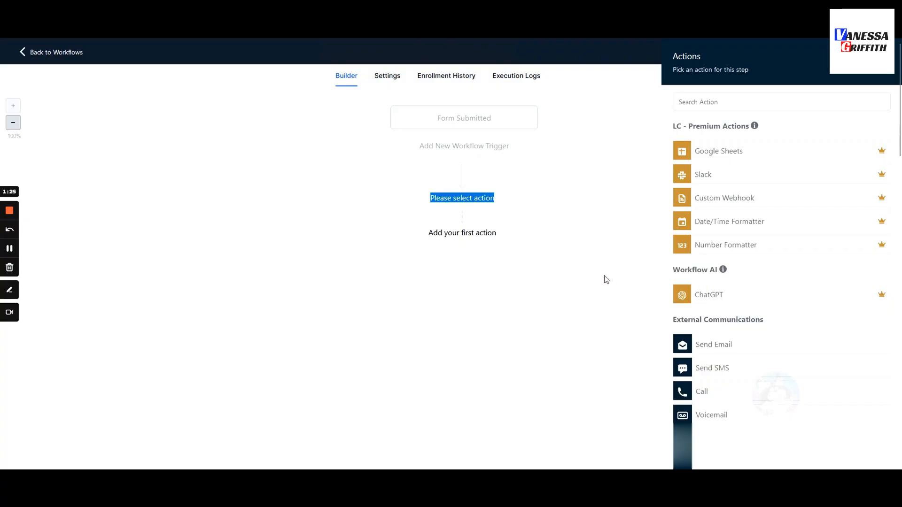
pyautogui.scroll(-4, 709, 296)
pyautogui.click(715, 332)
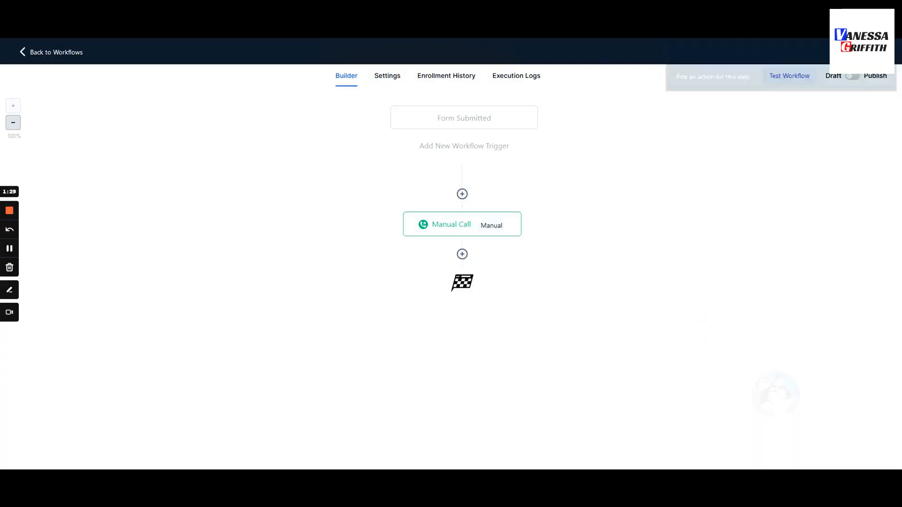
# Add a Send SMS action after the Manual Call with the message "asd" and save it.
pyautogui.click(462, 257)
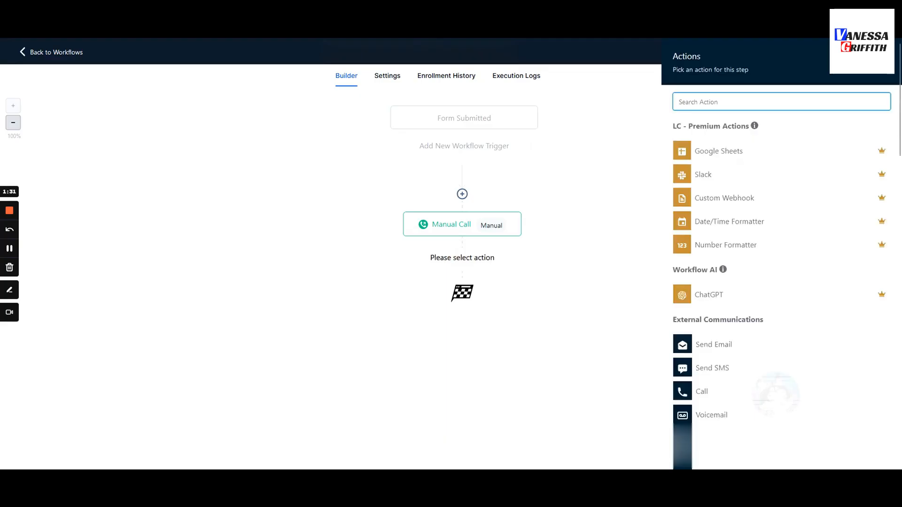
pyautogui.write('sms')
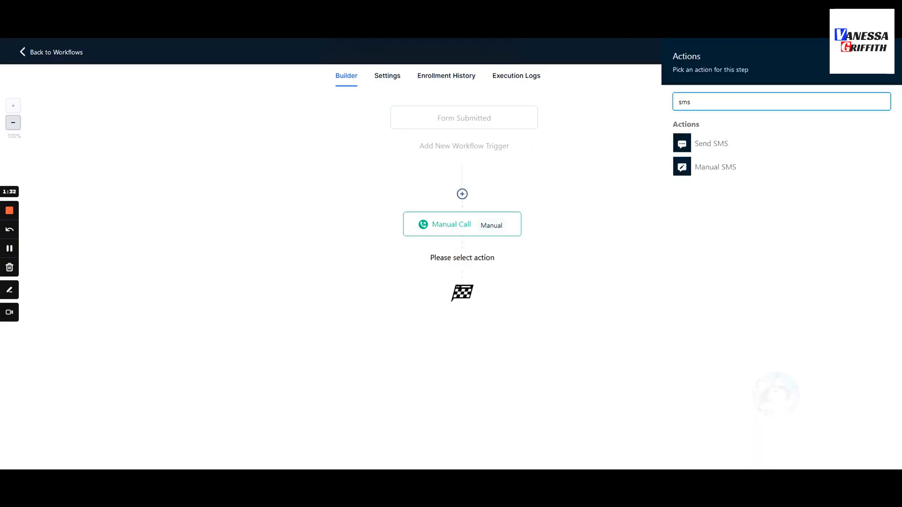
pyautogui.click(705, 144)
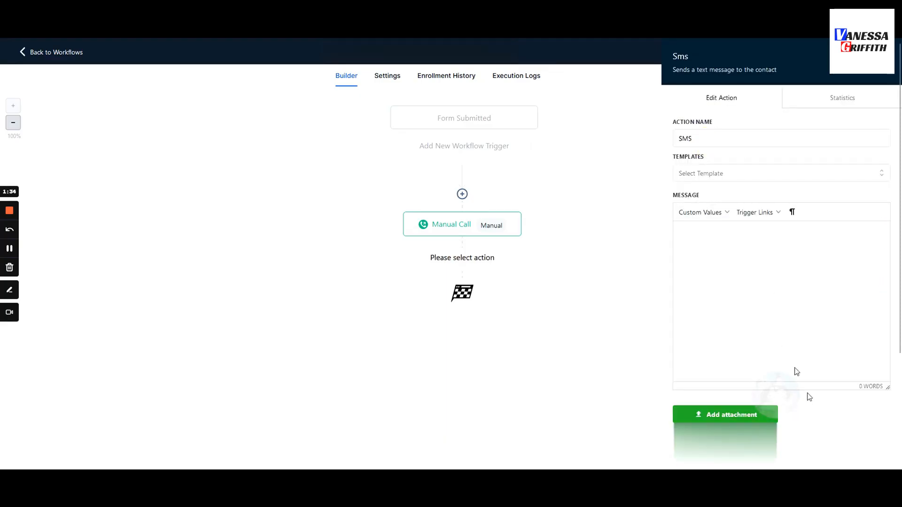
pyautogui.click(782, 350)
pyautogui.write('asd')
pyautogui.click(864, 481)
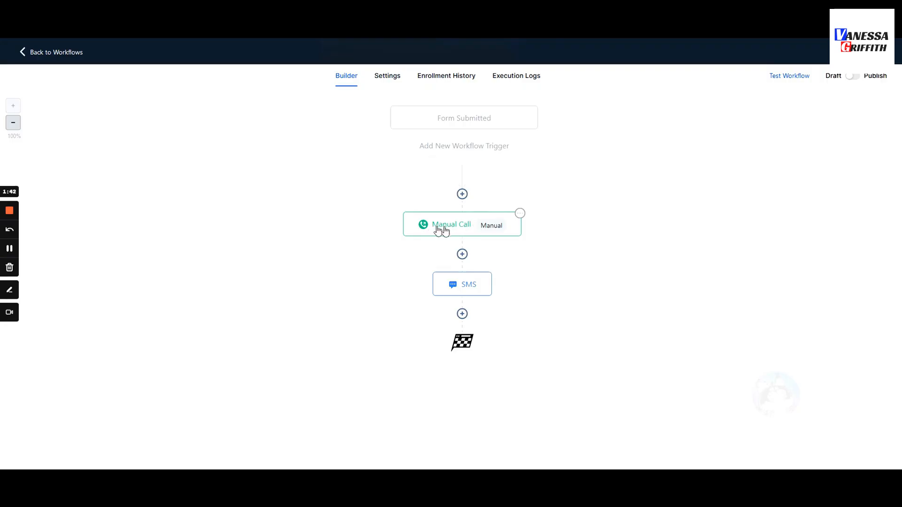
# Inspect the Manual Call action's settings and the delete options of the SMS action without changing either.
pyautogui.click(519, 235)
pyautogui.doubleClick(503, 231)
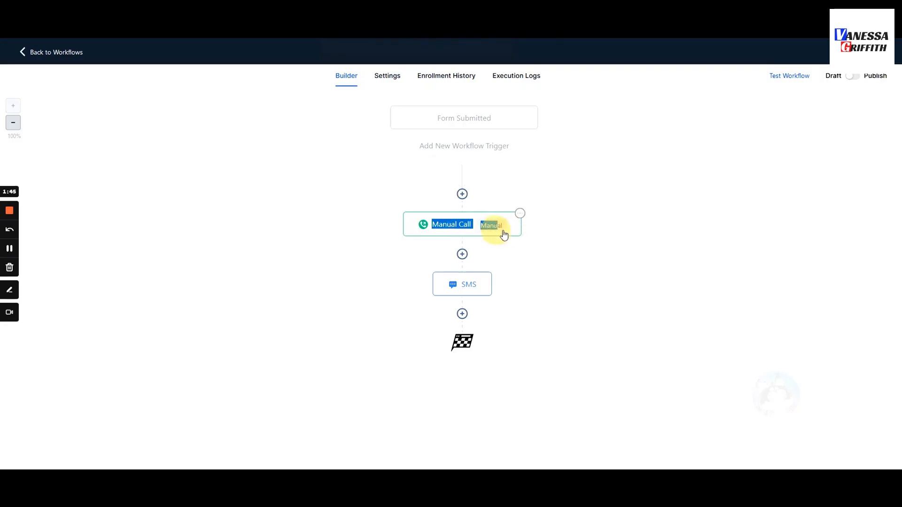
pyautogui.click(545, 237)
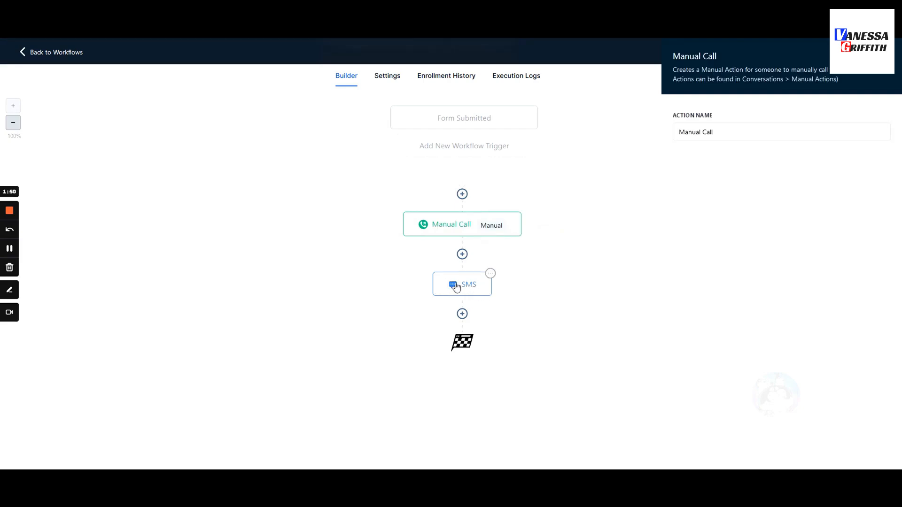
pyautogui.click(492, 308)
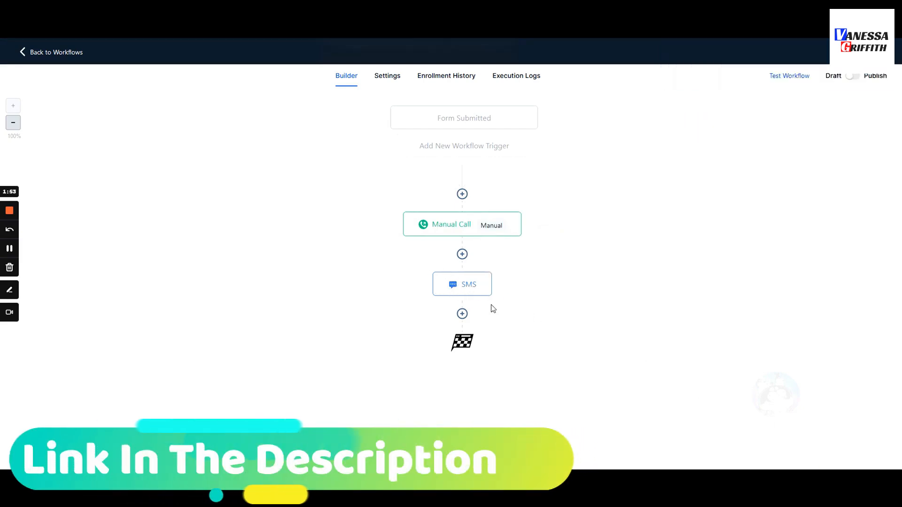
pyautogui.click(490, 273)
pyautogui.click(528, 357)
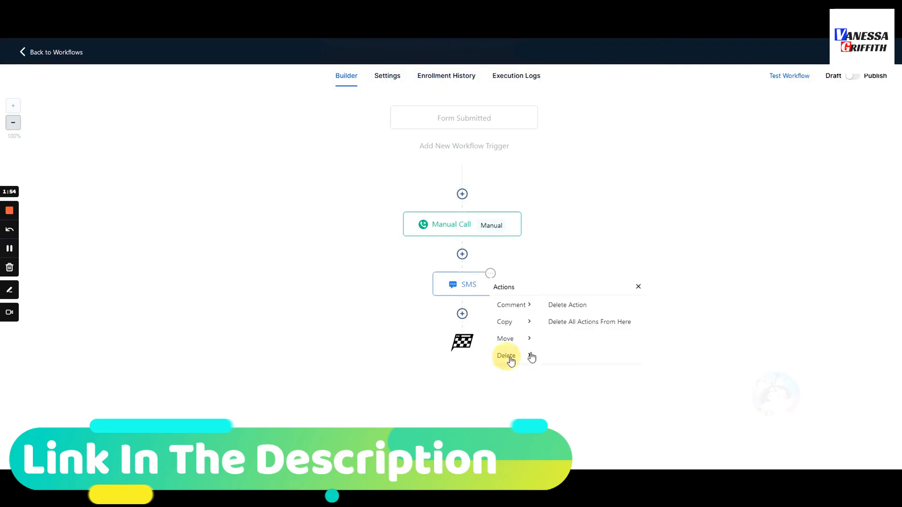
pyautogui.click(638, 287)
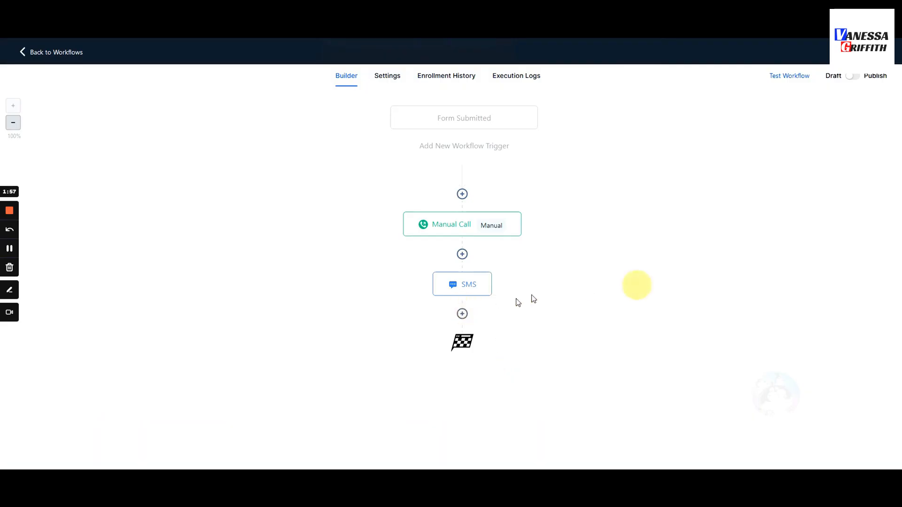
# Search the available actions for "web" and view the settings of the standard Webhook action.
pyautogui.click(462, 314)
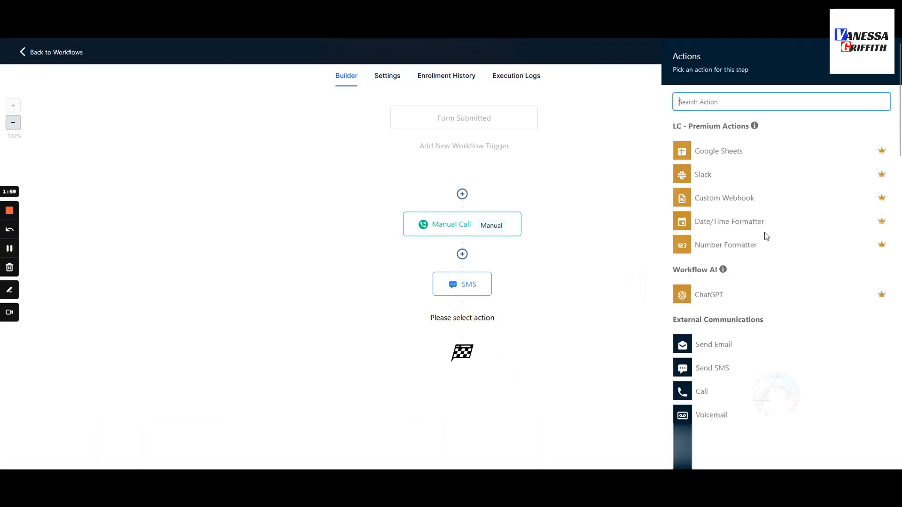
pyautogui.moveTo(671, 126); pyautogui.dragTo(752, 131)
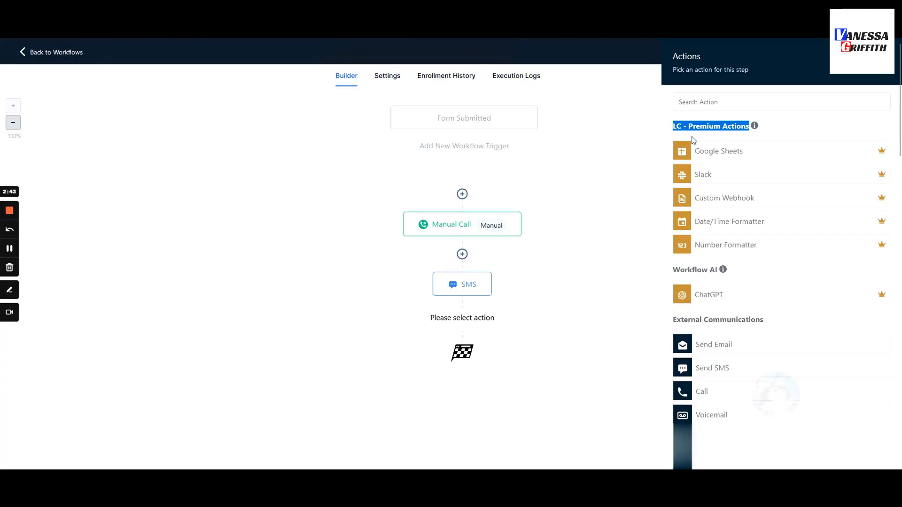
pyautogui.click(724, 101)
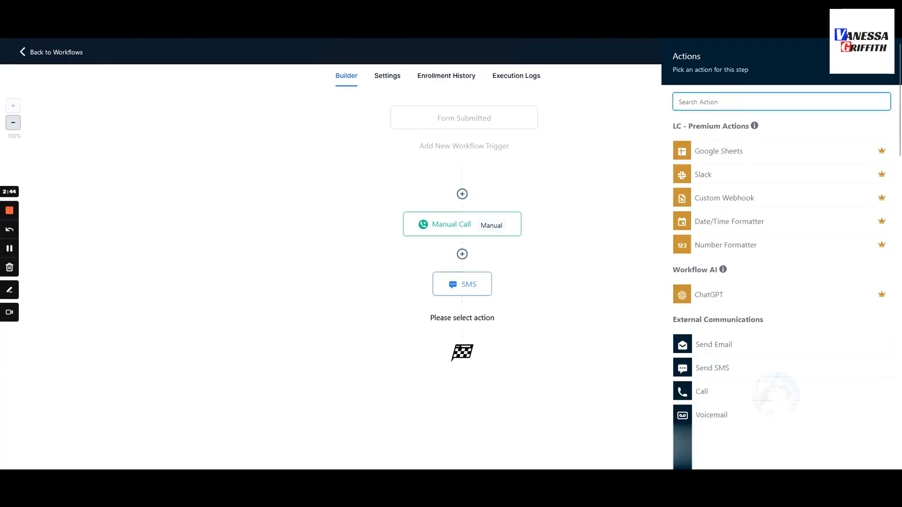
pyautogui.write('web')
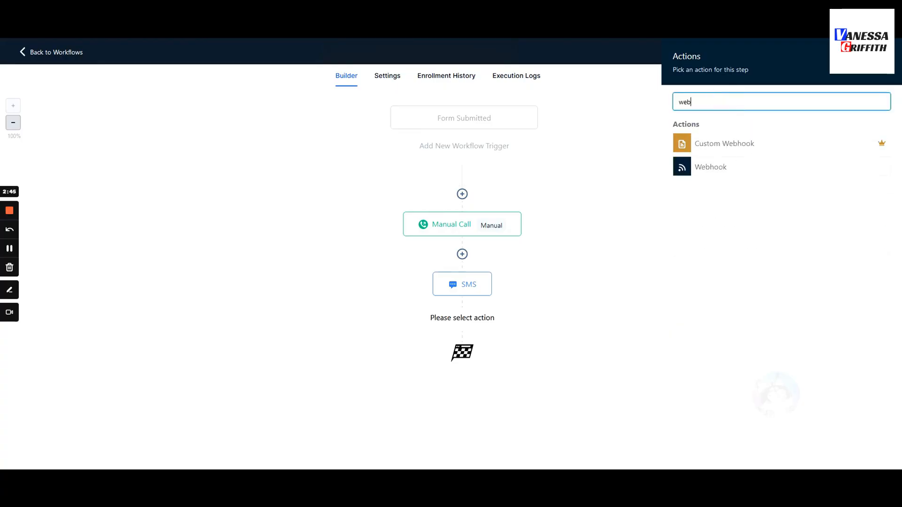
pyautogui.click(691, 174)
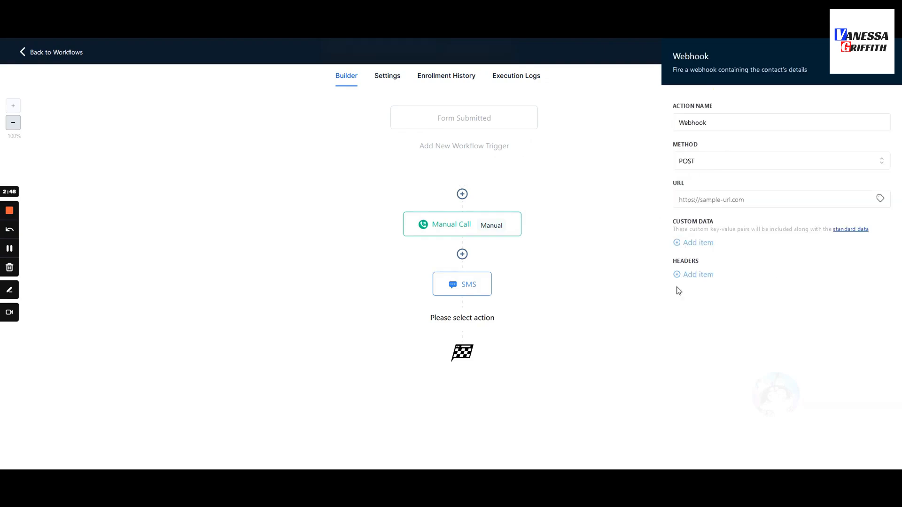
pyautogui.click(885, 56)
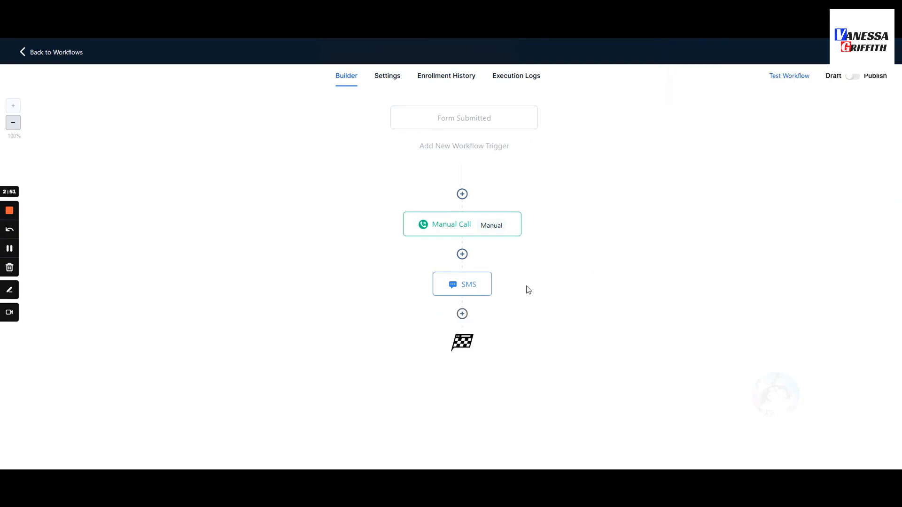
# Review the action categories available for a new step after the SMS action, focusing on External Communications.
pyautogui.click(463, 314)
pyautogui.scroll(-3, 706, 249)
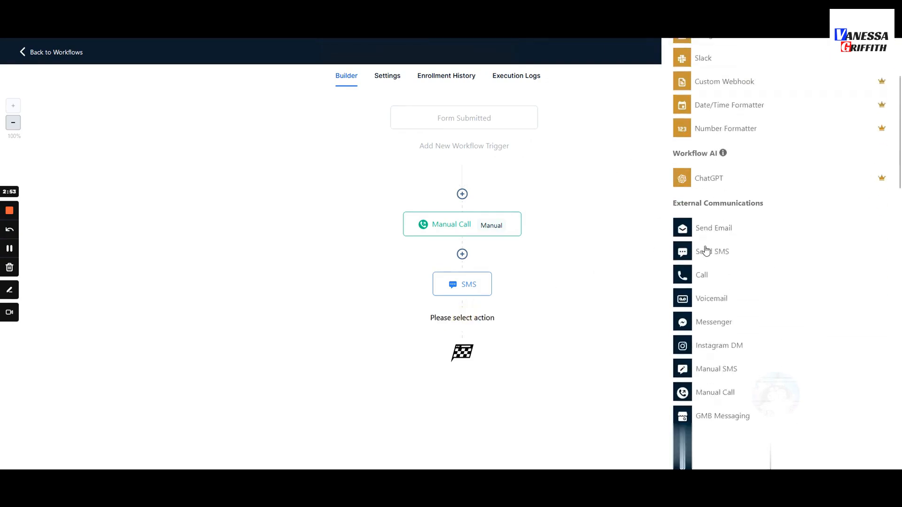
pyautogui.scroll(-1, 706, 250)
pyautogui.tripleClick(810, 147)
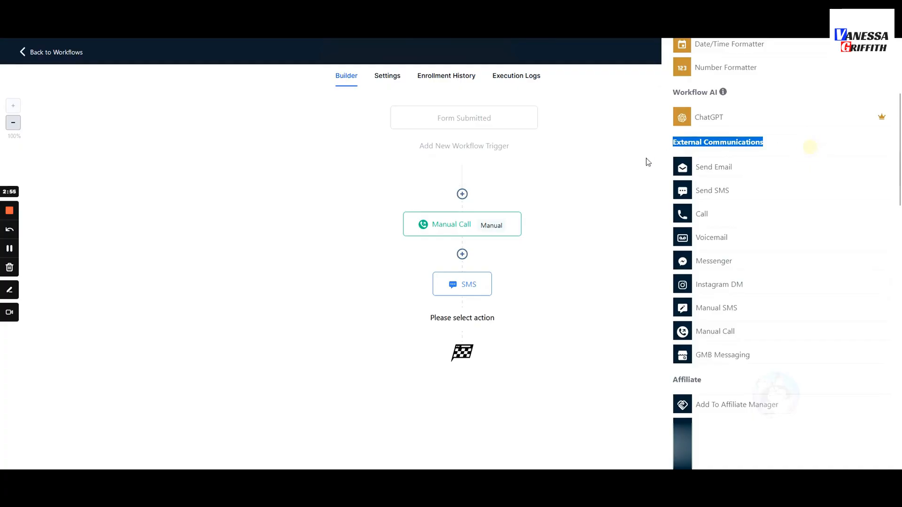
pyautogui.scroll(-10, 717, 352)
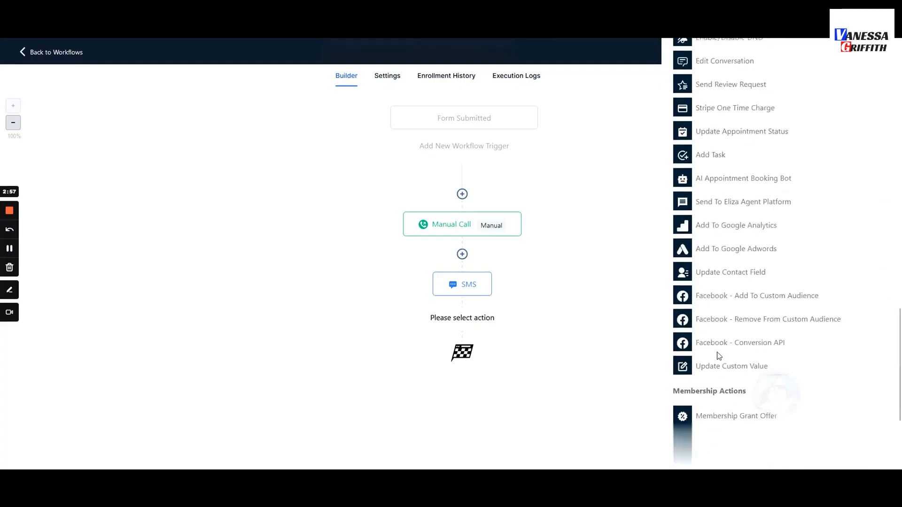
pyautogui.scroll(-3, 717, 355)
pyautogui.scroll(15, 716, 355)
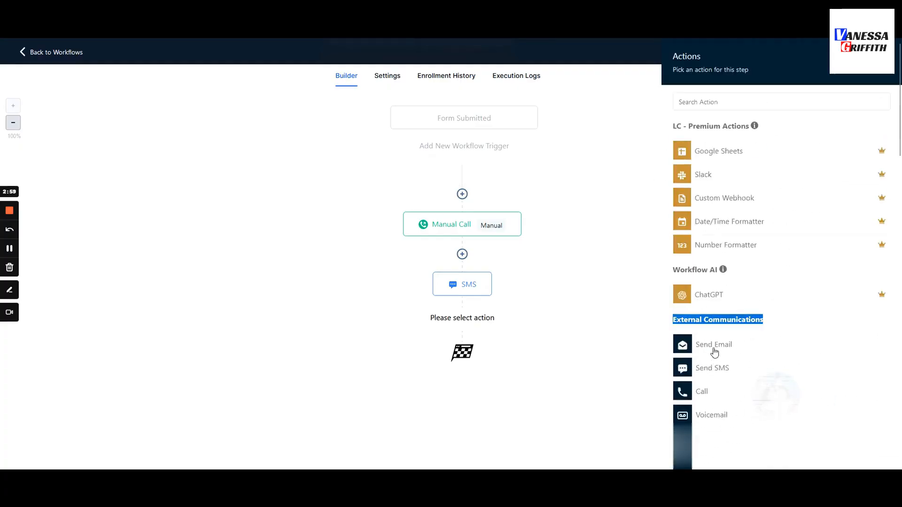
pyautogui.scroll(-5, 714, 353)
pyautogui.scroll(4, 737, 313)
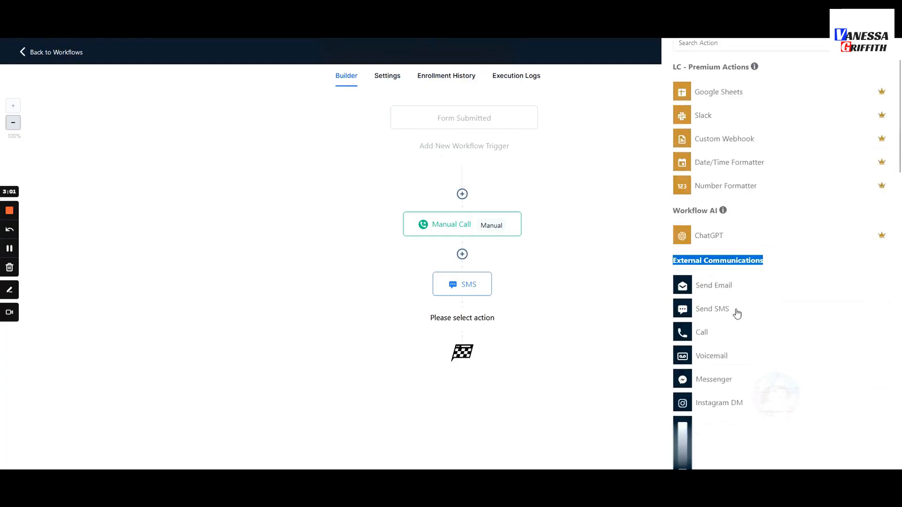
pyautogui.click(785, 261)
pyautogui.scroll(-3, 785, 261)
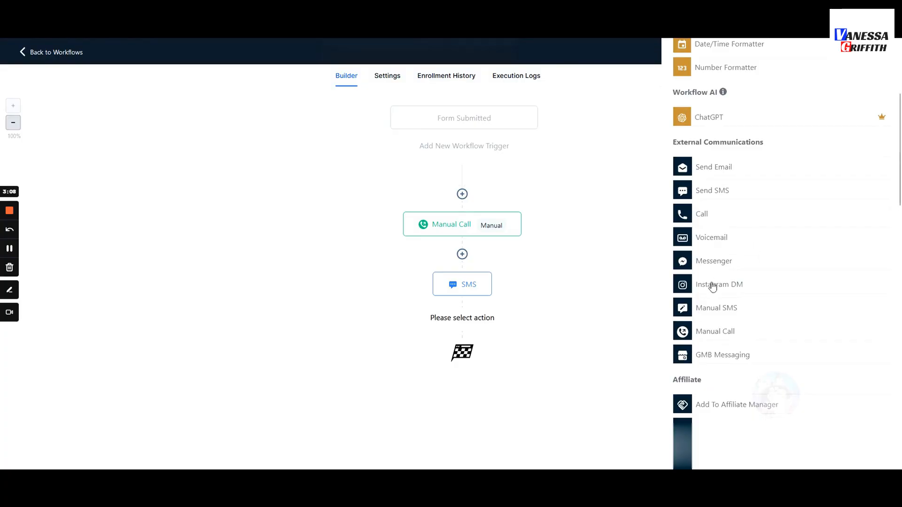
# View the Send Email action's settings and return to the list of available actions.
pyautogui.doubleClick(687, 379)
pyautogui.click(703, 139)
pyautogui.click(694, 170)
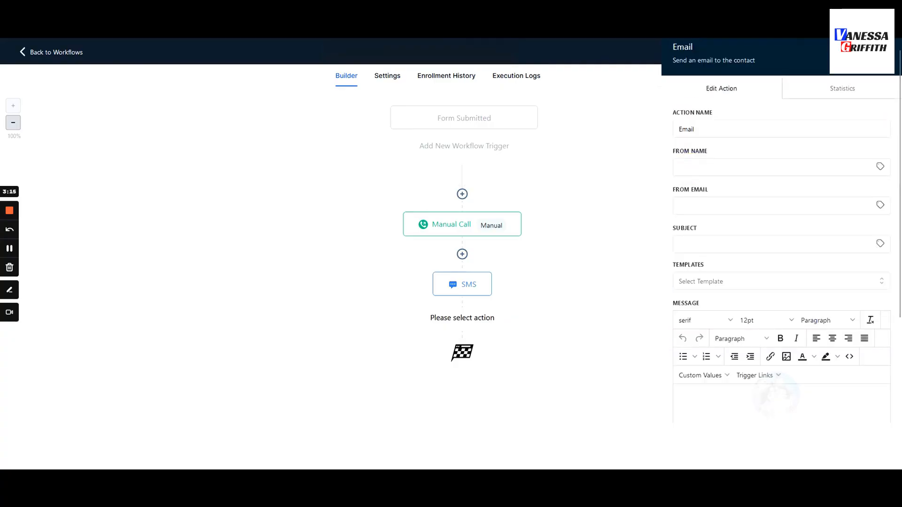
pyautogui.scroll(-5, 761, 230)
pyautogui.scroll(4, 755, 213)
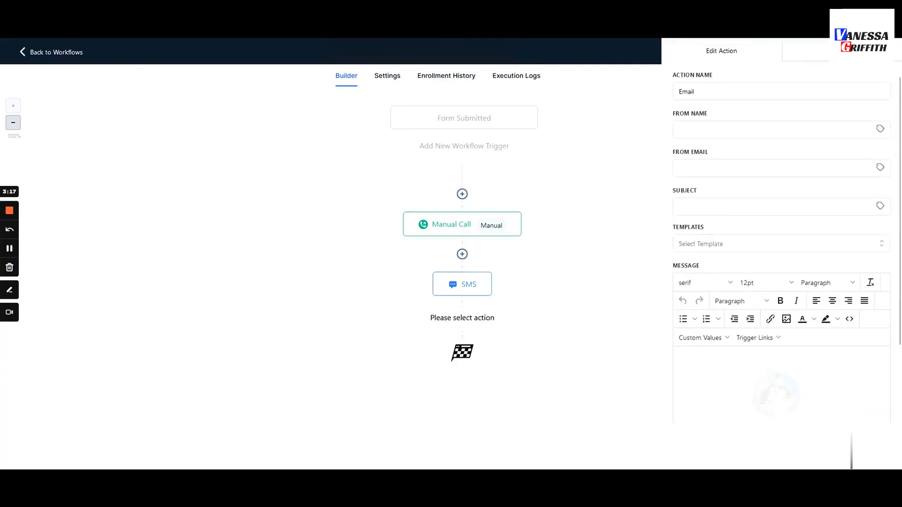
pyautogui.click(456, 316)
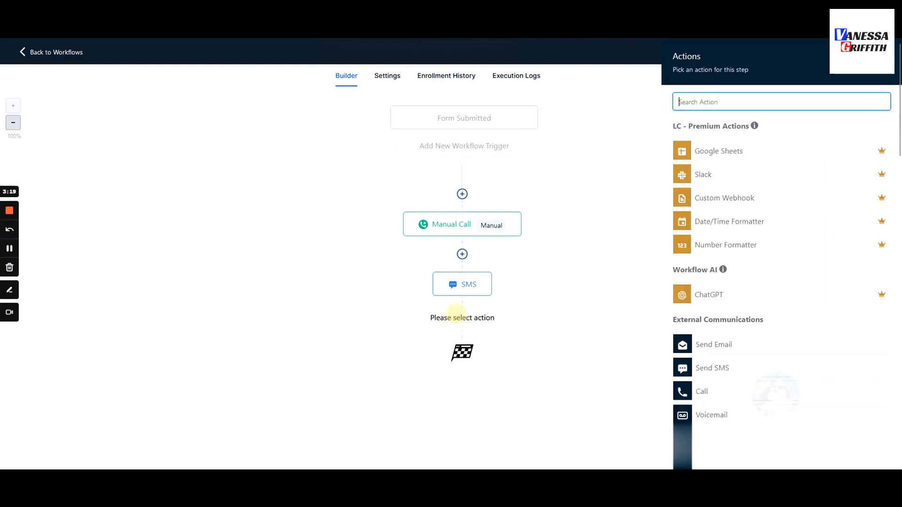
# Examine the Send Email action's From Name, From Email, Subject and Message fields.
pyautogui.scroll(-4, 733, 226)
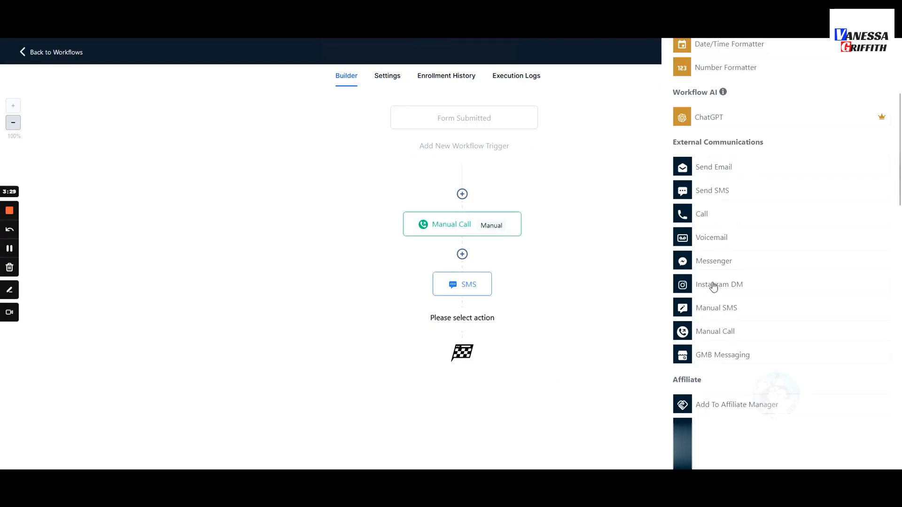
pyautogui.scroll(4, 712, 284)
pyautogui.scroll(-2, 711, 230)
pyautogui.click(710, 228)
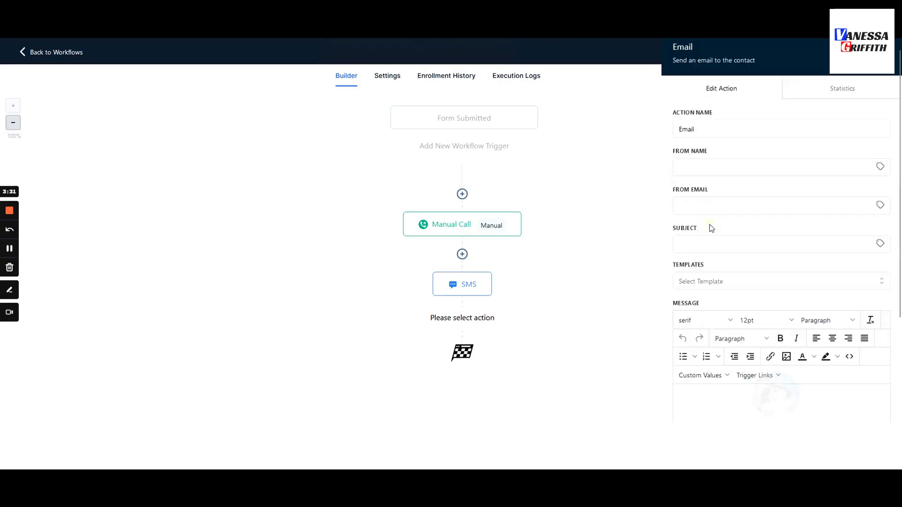
pyautogui.click(707, 166)
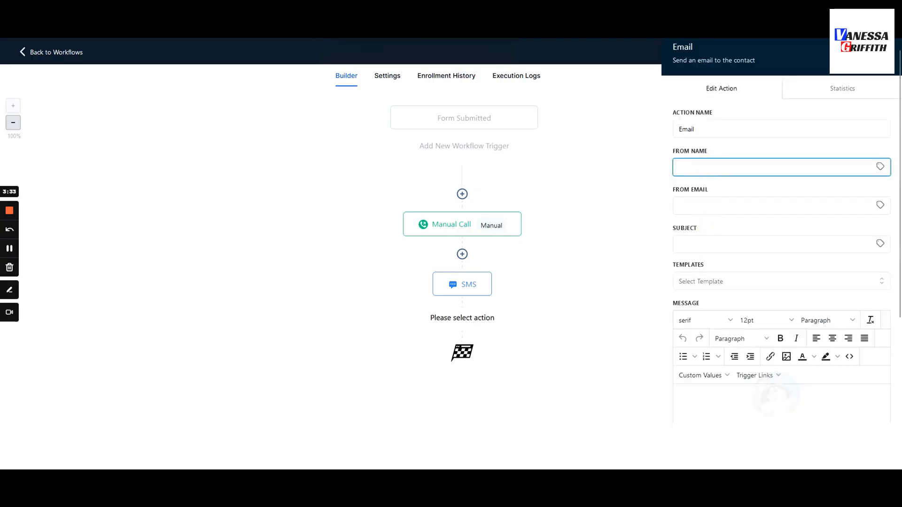
pyautogui.click(709, 205)
pyautogui.click(691, 245)
pyautogui.click(694, 396)
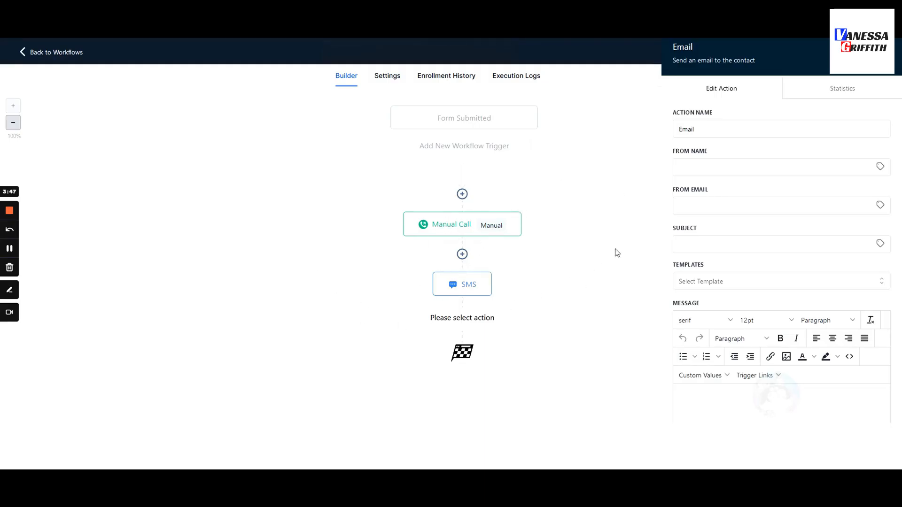
pyautogui.moveTo(672, 190); pyautogui.dragTo(716, 189)
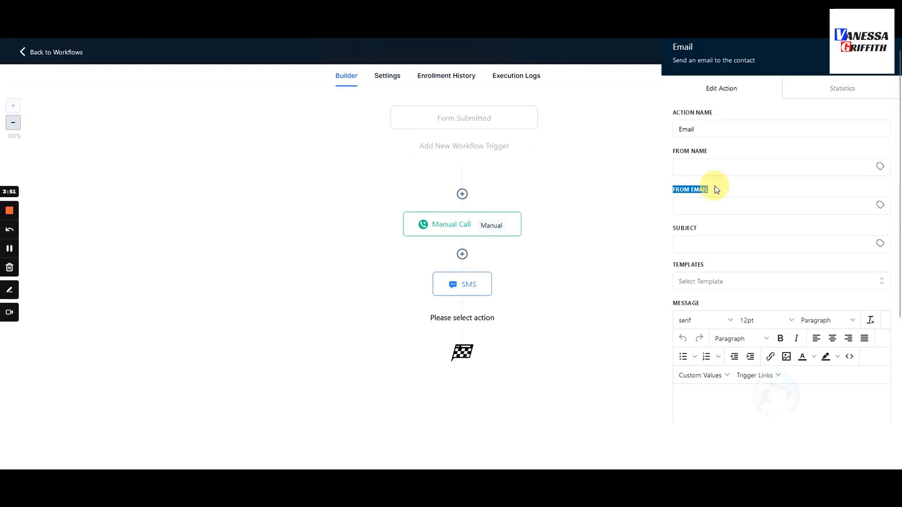
pyautogui.moveTo(717, 189); pyautogui.dragTo(674, 191)
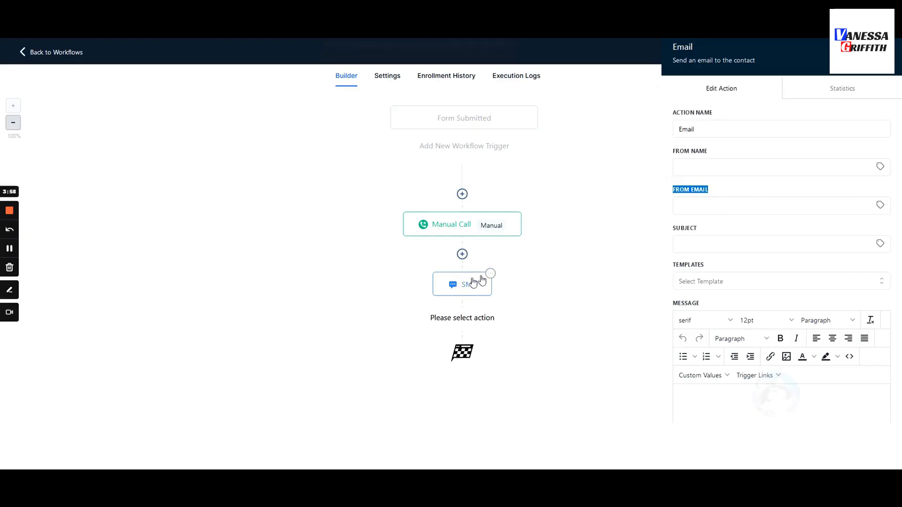
# Fill the Email action's From Email field with the Client POC custom value.
pyautogui.click(758, 188)
pyautogui.click(880, 204)
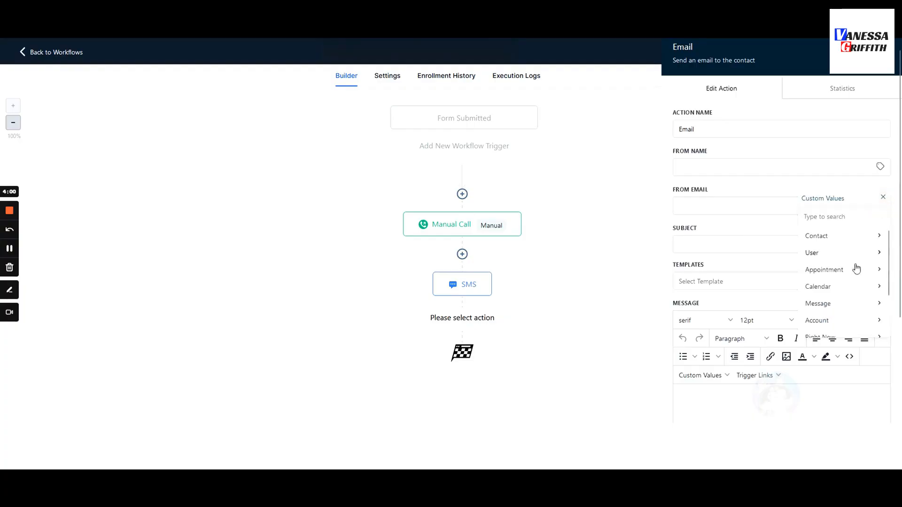
pyautogui.scroll(-2, 856, 270)
pyautogui.click(840, 327)
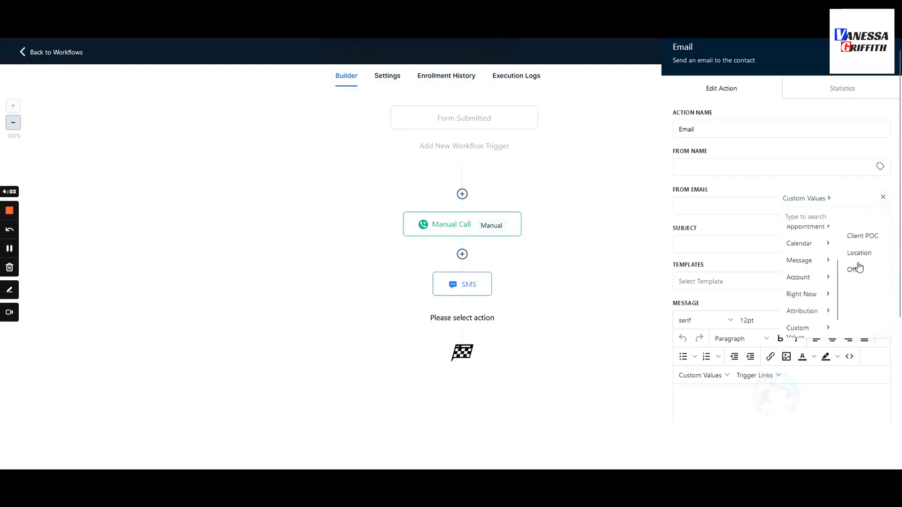
pyautogui.click(860, 235)
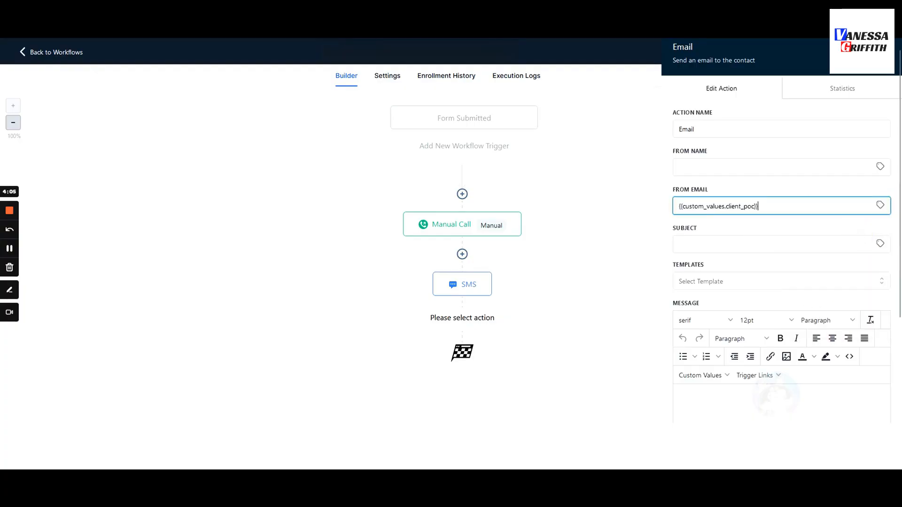
pyautogui.moveTo(771, 207); pyautogui.dragTo(651, 207)
pyautogui.click(692, 187)
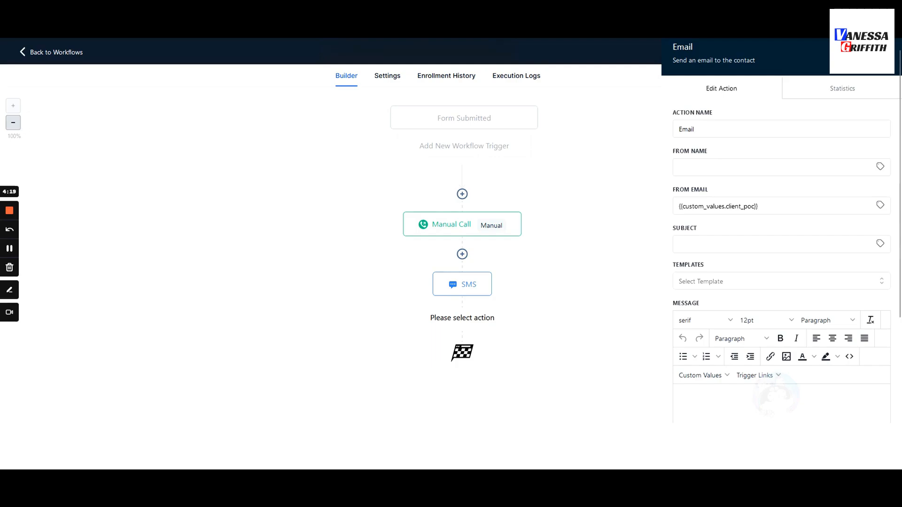
# Examine the Email action's message, attachment and test email options, and close it without saving.
pyautogui.scroll(-3, 703, 248)
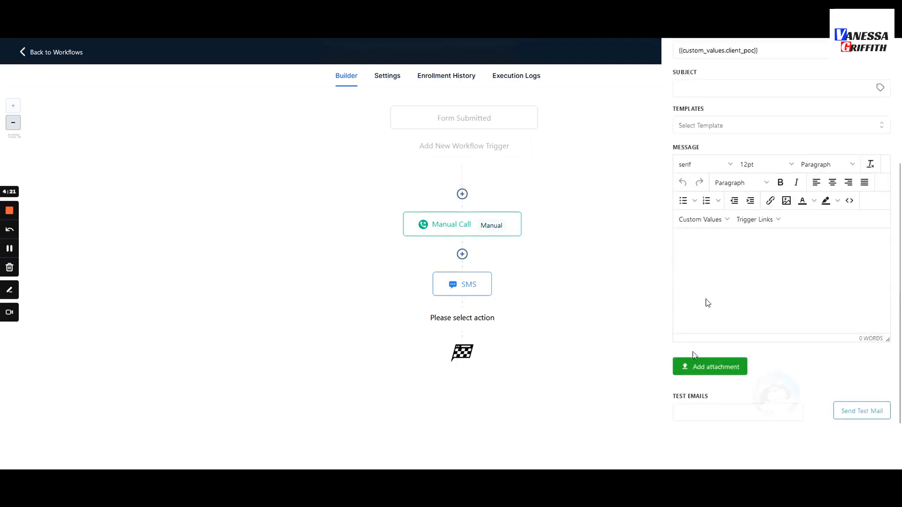
pyautogui.click(690, 414)
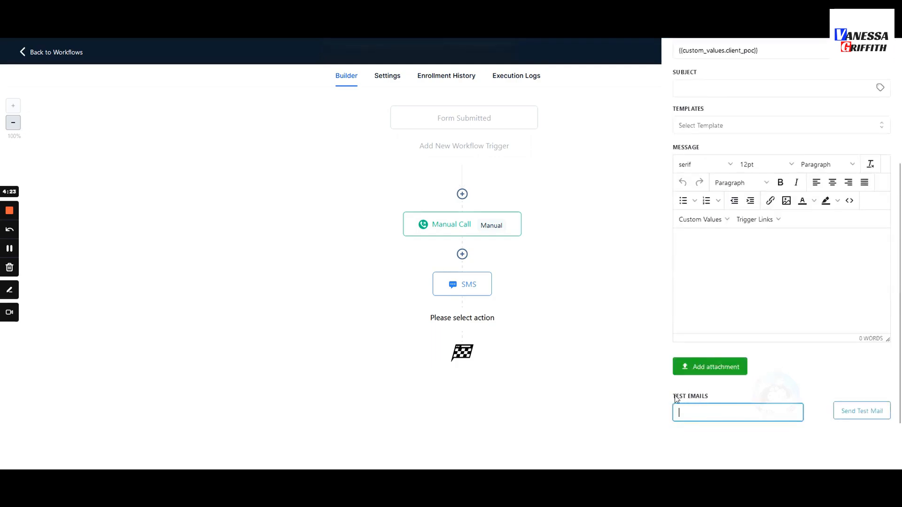
pyautogui.moveTo(675, 399); pyautogui.dragTo(727, 392)
pyautogui.click(753, 397)
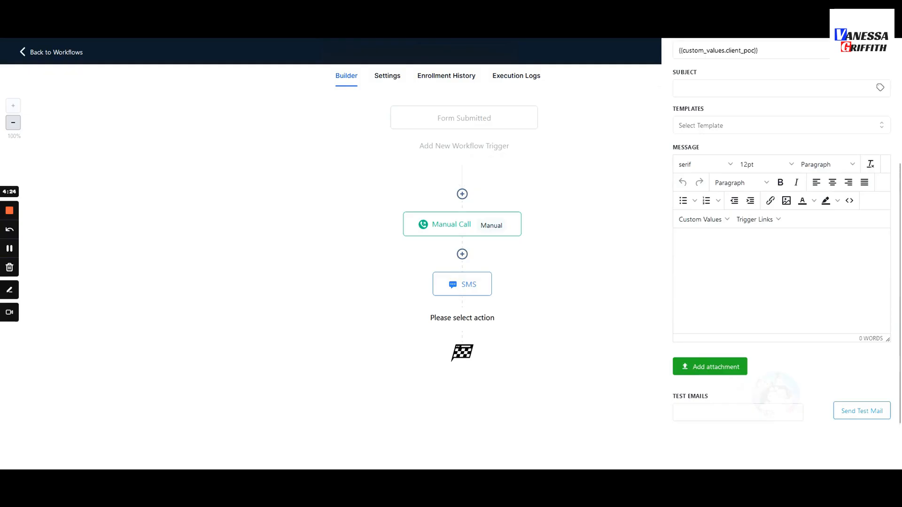
pyautogui.scroll(3, 709, 254)
pyautogui.scroll(-3, 832, 215)
pyautogui.scroll(3, 789, 357)
pyautogui.click(531, 356)
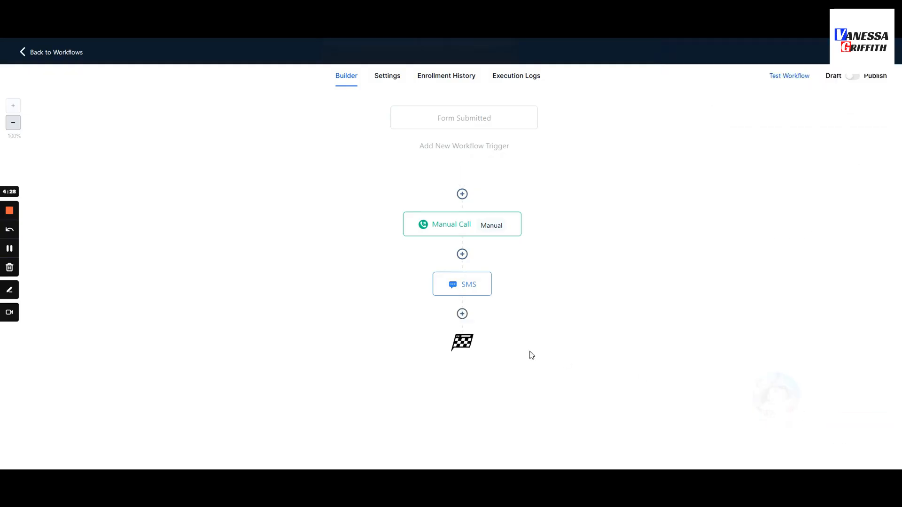
# Add a Manual SMS action after the SMS action with the message "qwe" and save it.
pyautogui.click(462, 314)
pyautogui.scroll(-3, 747, 291)
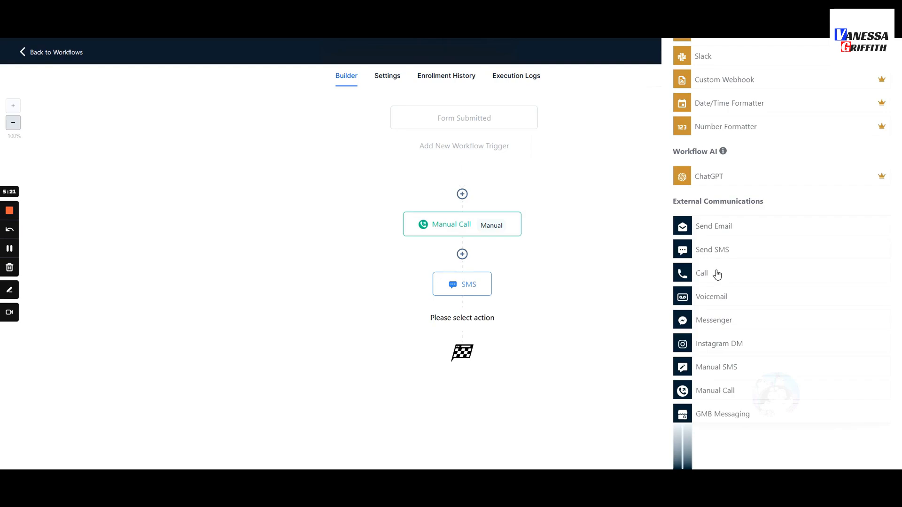
pyautogui.scroll(-1, 717, 275)
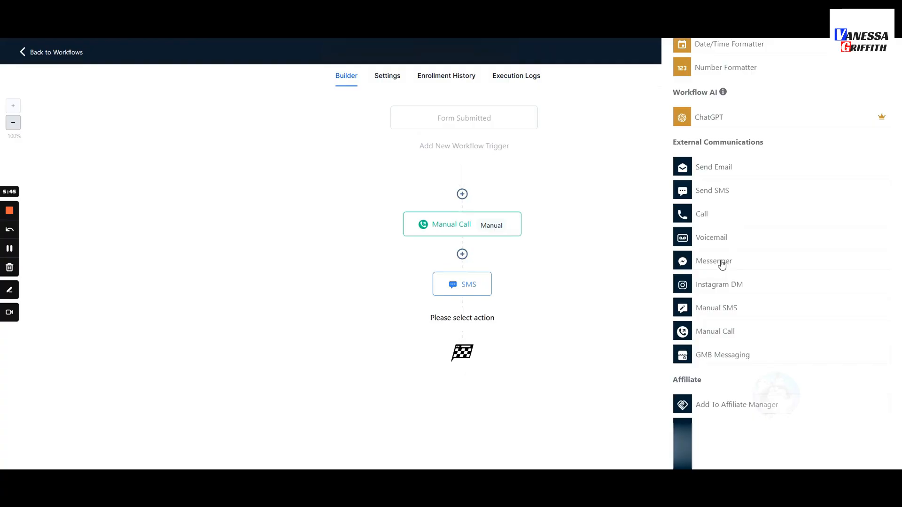
pyautogui.click(700, 310)
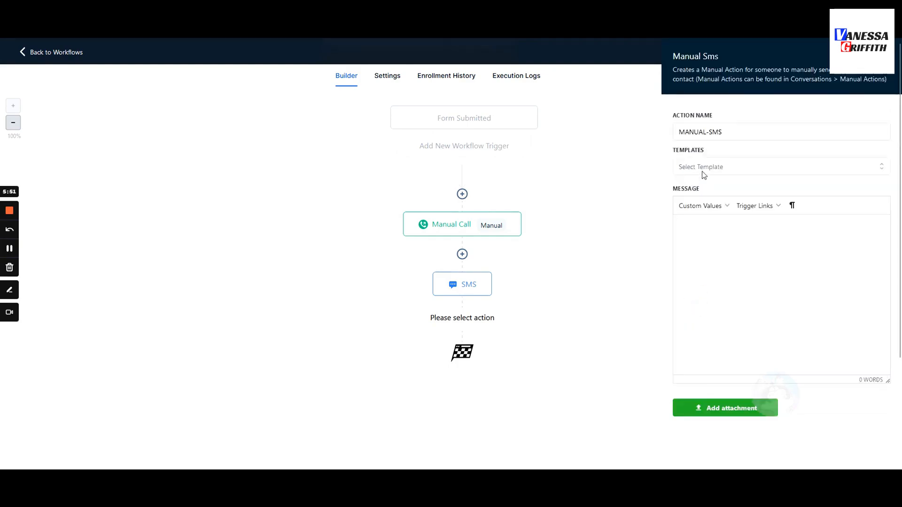
pyautogui.click(698, 242)
pyautogui.scroll(-2, 735, 260)
pyautogui.scroll(2, 755, 144)
pyautogui.click(723, 260)
pyautogui.write('qwe')
pyautogui.click(862, 457)
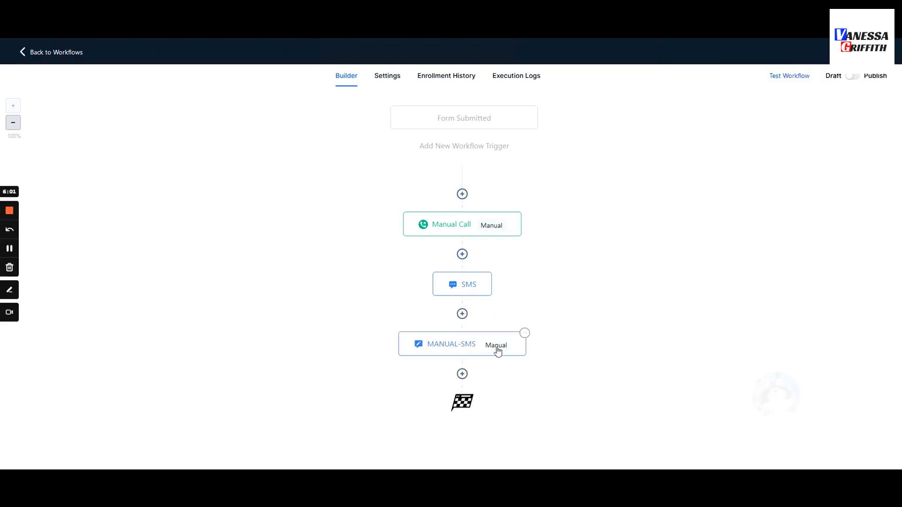
pyautogui.click(462, 375)
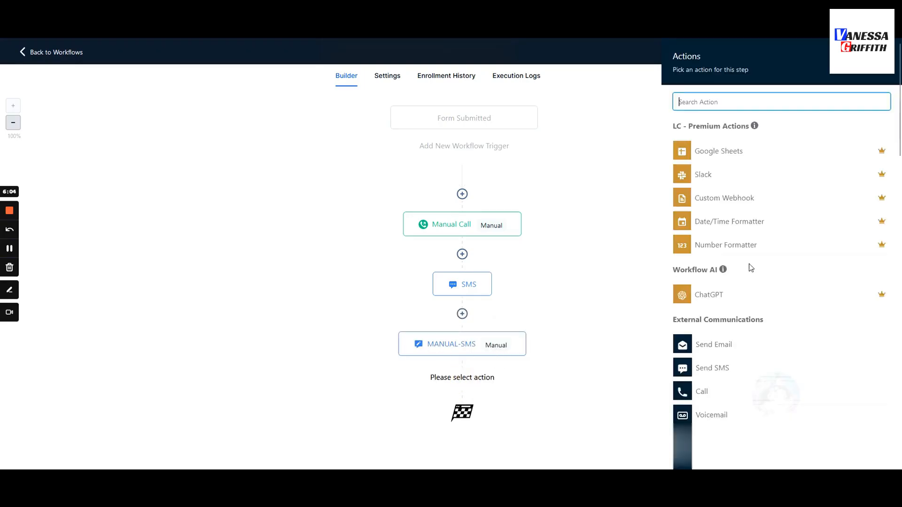
pyautogui.click(714, 348)
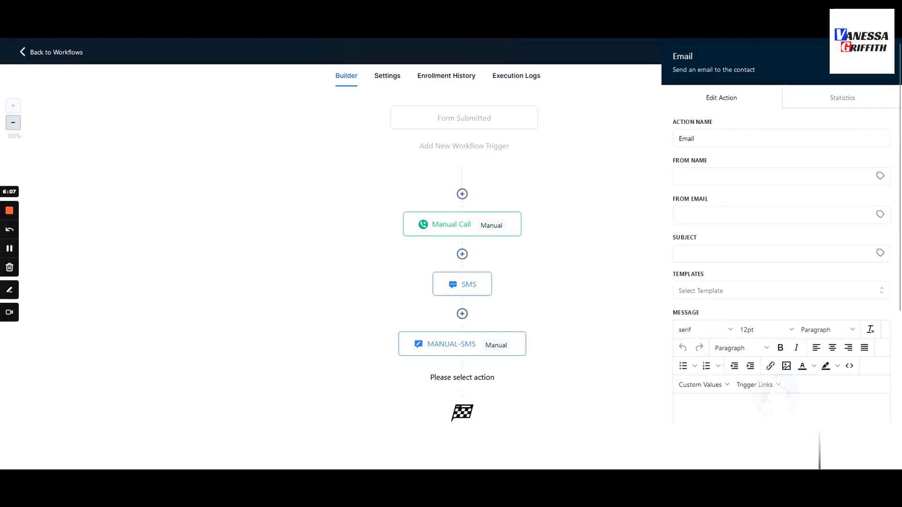
pyautogui.click(820, 457)
# Add a Send SMS action after the Manual SMS action with the message "asd" and save it.
pyautogui.click(462, 375)
pyautogui.click(701, 363)
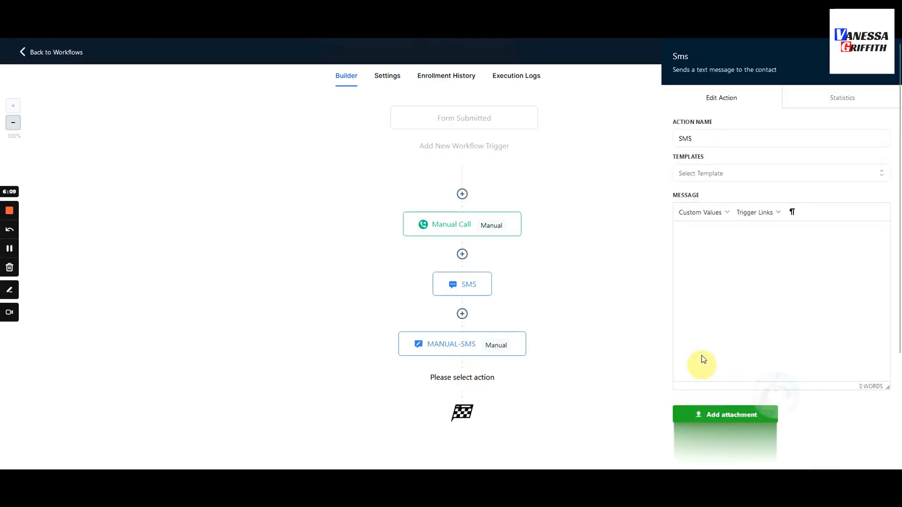
pyautogui.write('asd')
pyautogui.click(862, 456)
# Delete only the Manual SMS action between the two SMS actions.
pyautogui.scroll(-1, 470, 369)
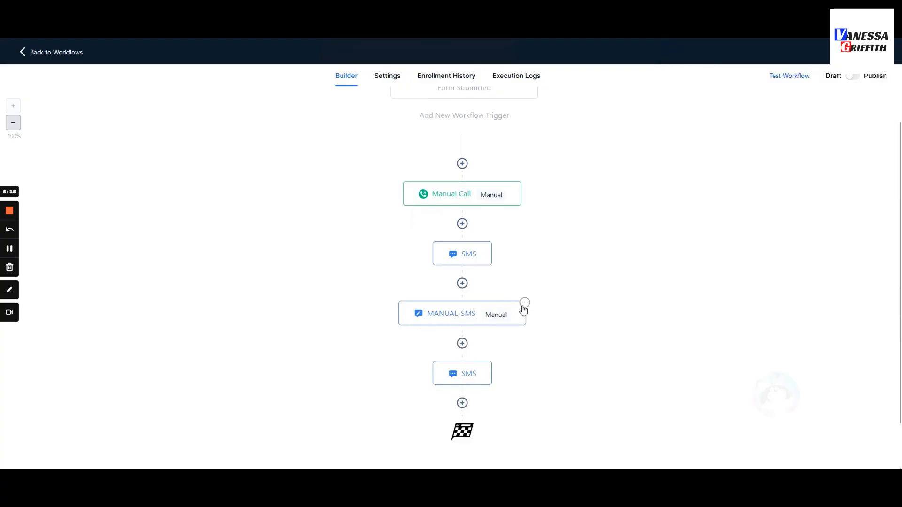
pyautogui.click(524, 302)
pyautogui.click(537, 385)
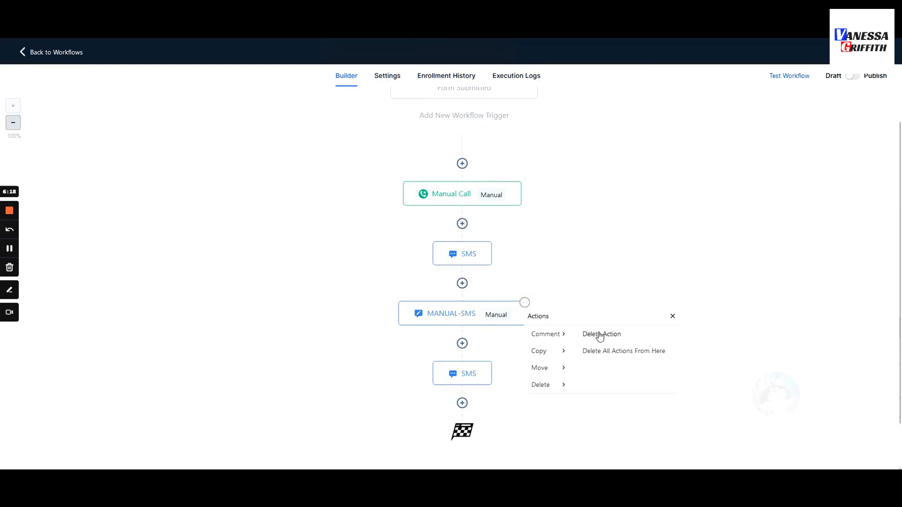
pyautogui.click(599, 334)
pyautogui.click(552, 282)
# Review the External Communications, Affiliate and CRM actions available for a new step after the last SMS action.
pyautogui.moveTo(500, 227)
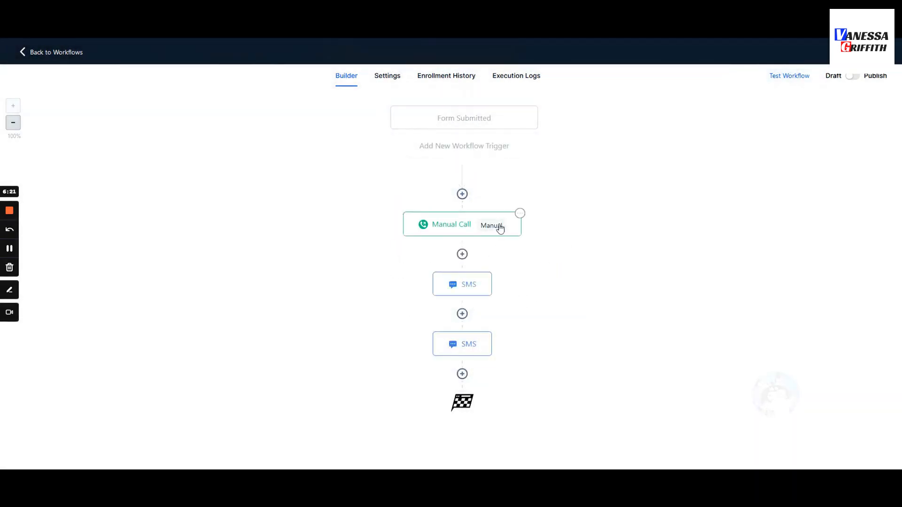
pyautogui.click(463, 374)
pyautogui.scroll(-10, 776, 276)
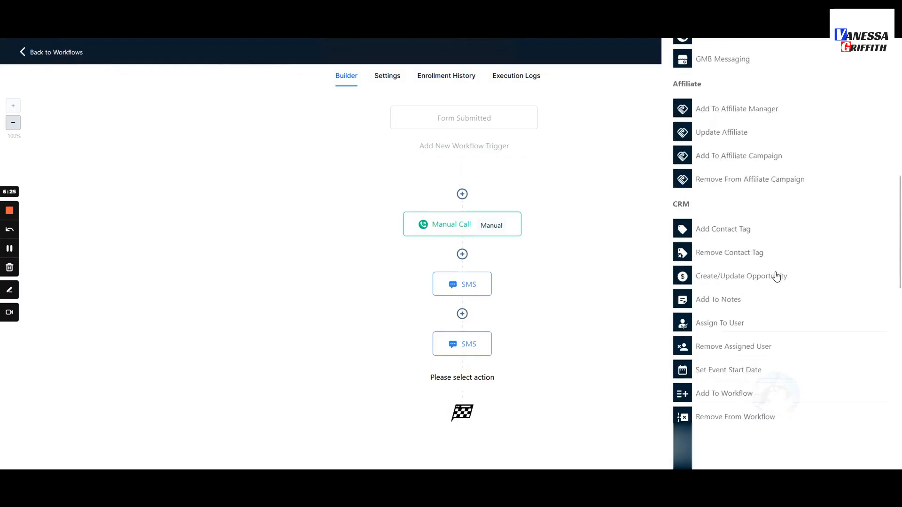
pyautogui.scroll(6, 757, 206)
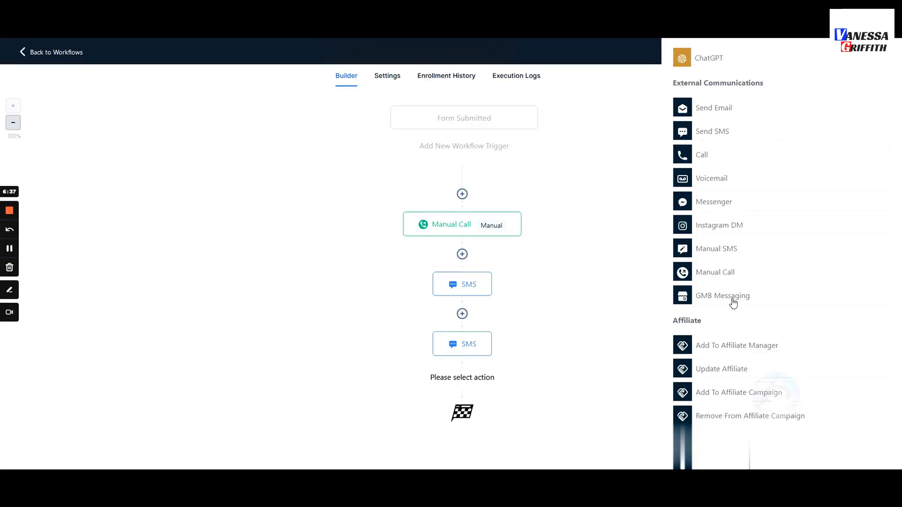
# Open the GMB Messaging action for the new step and examine its action name and message settings.
pyautogui.click(733, 301)
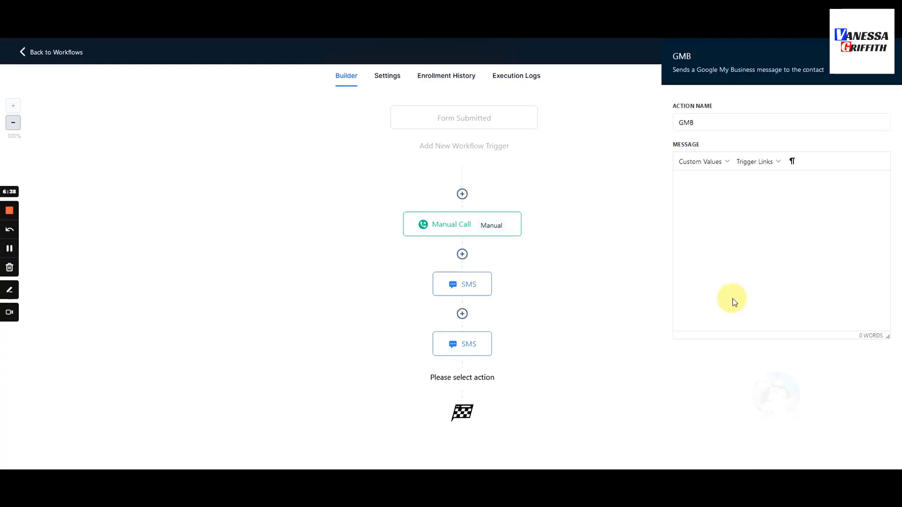
pyautogui.click(701, 189)
pyautogui.moveTo(695, 123)
pyautogui.mouseDown()
pyautogui.moveTo(671, 124)
pyautogui.moveTo(694, 123)
pyautogui.moveTo(682, 123)
pyautogui.mouseUp()
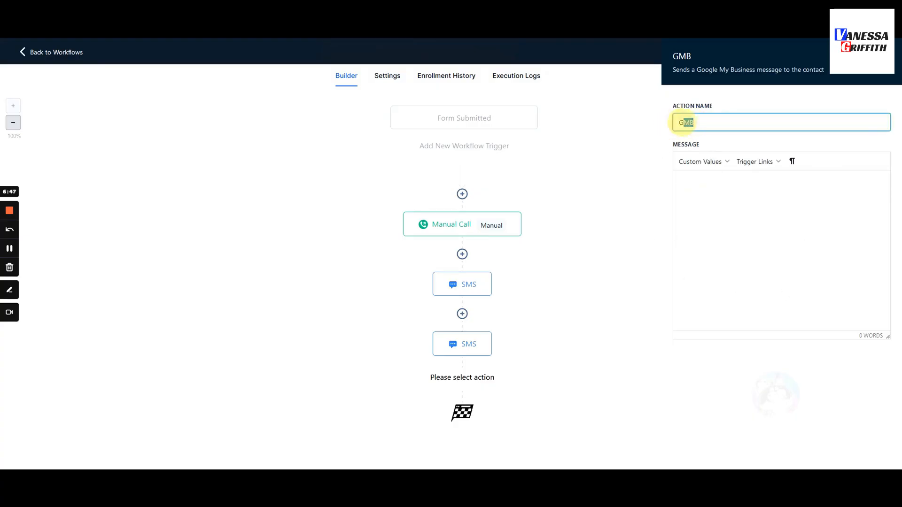
pyautogui.click(707, 203)
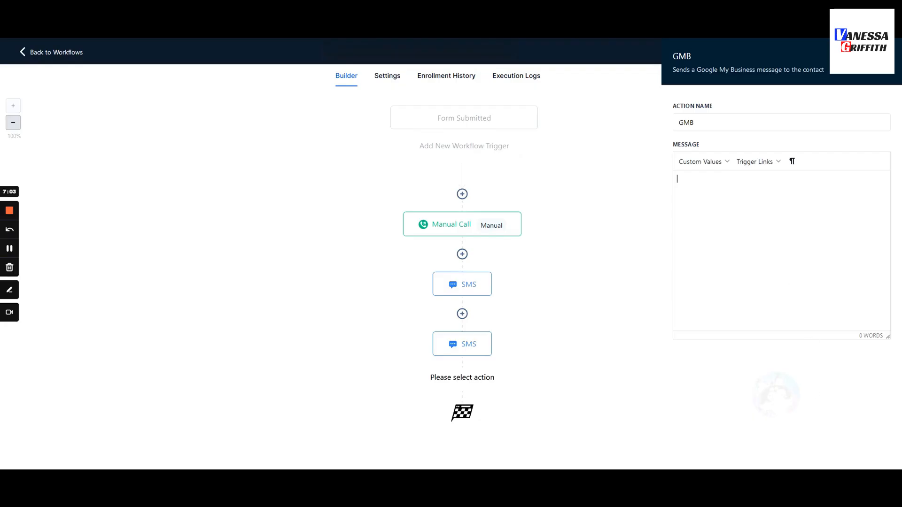
# Add an Add Contact Tag action after the last SMS action with the opt-in tag and save it.
pyautogui.click(461, 378)
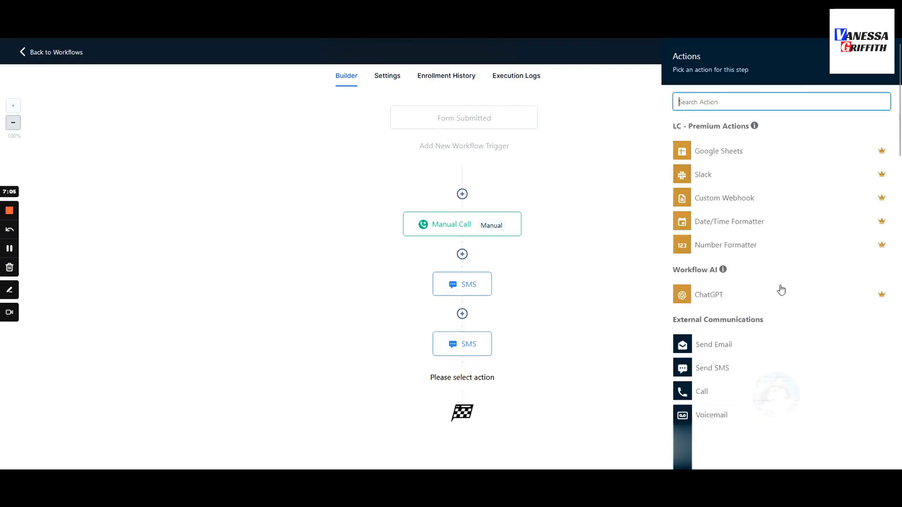
pyautogui.scroll(-5, 780, 288)
pyautogui.scroll(-3, 781, 289)
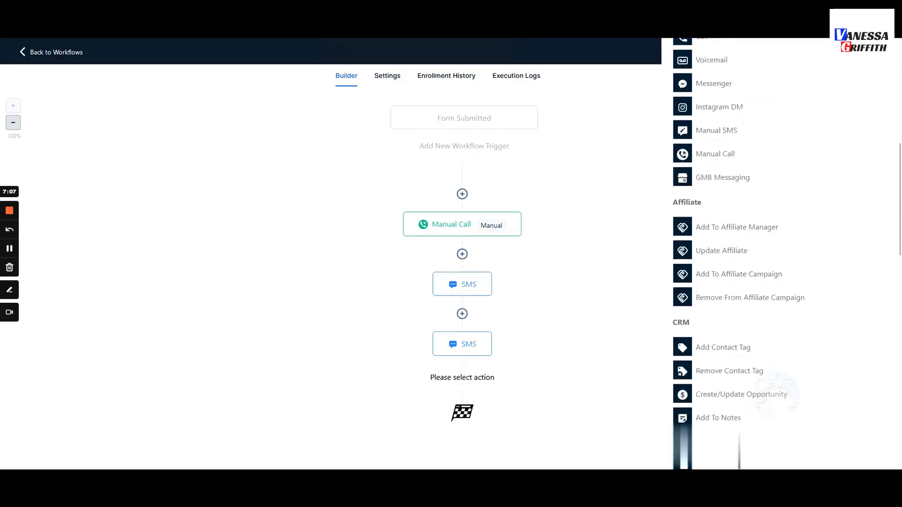
pyautogui.doubleClick(688, 202)
pyautogui.scroll(-3, 704, 206)
pyautogui.doubleClick(681, 202)
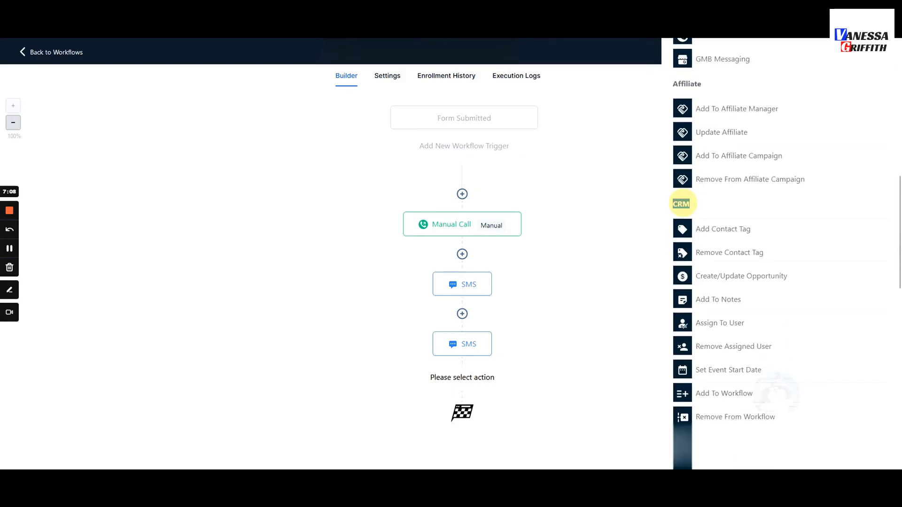
pyautogui.scroll(-1, 681, 202)
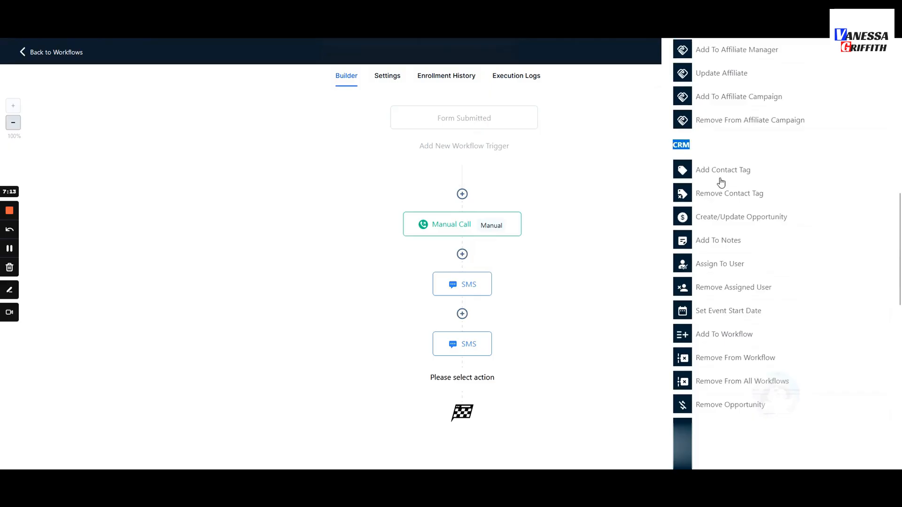
pyautogui.click(721, 179)
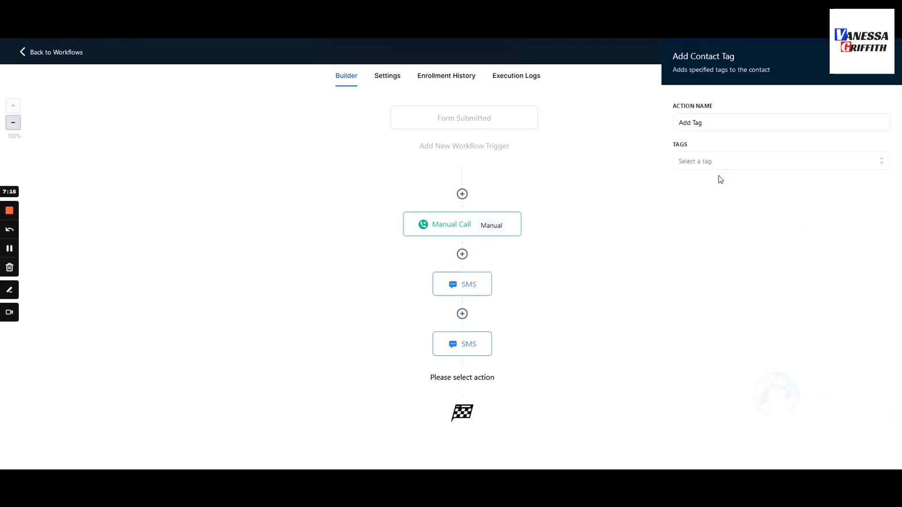
pyautogui.click(708, 165)
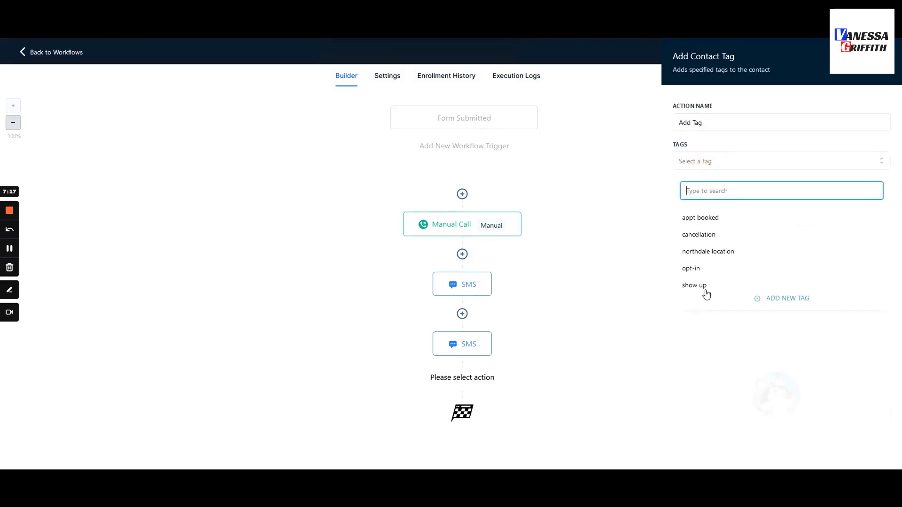
pyautogui.click(697, 271)
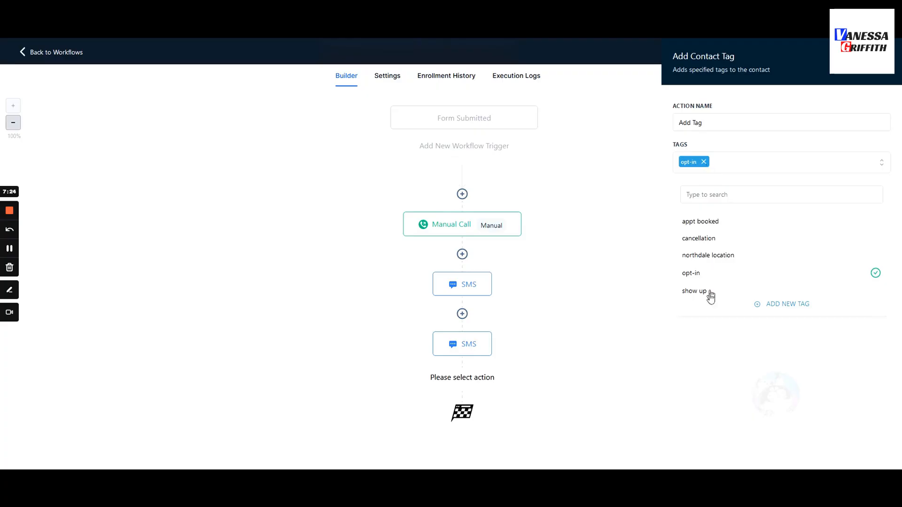
pyautogui.click(741, 336)
pyautogui.click(864, 462)
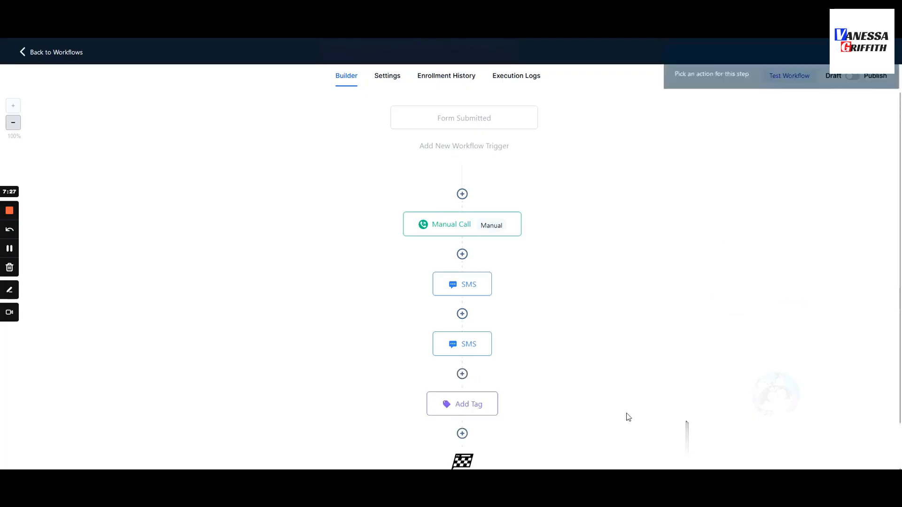
# Start a Create/Update Opportunity action after the Add Tag action.
pyautogui.click(462, 433)
pyautogui.scroll(-10, 713, 303)
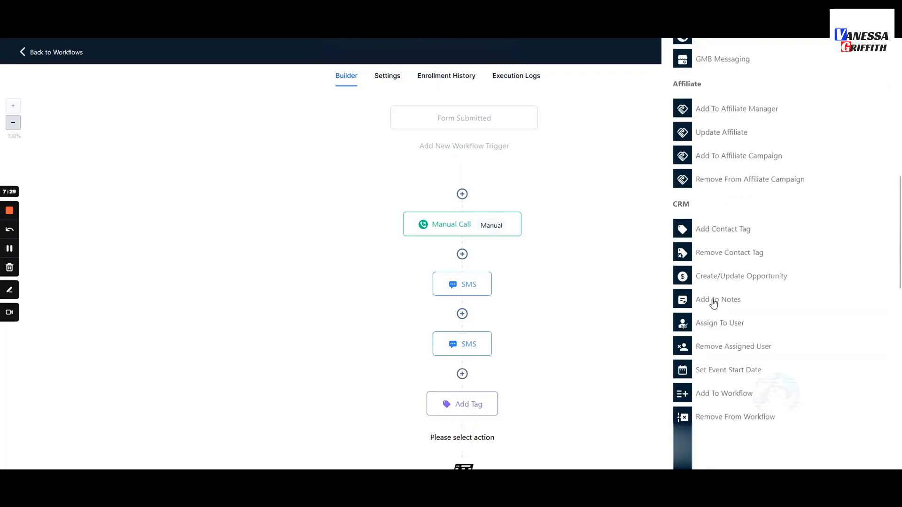
pyautogui.scroll(-3, 713, 304)
pyautogui.scroll(3, 722, 235)
pyautogui.scroll(-1, 526, 291)
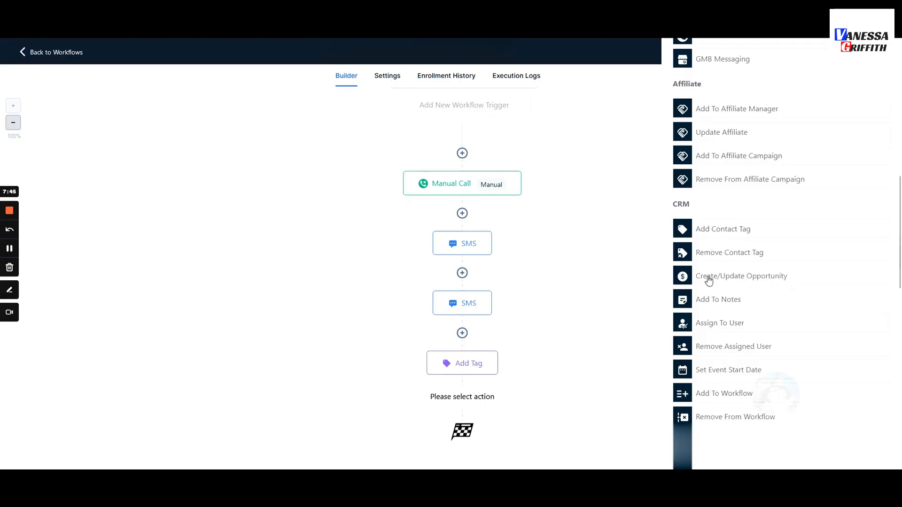
pyautogui.click(708, 281)
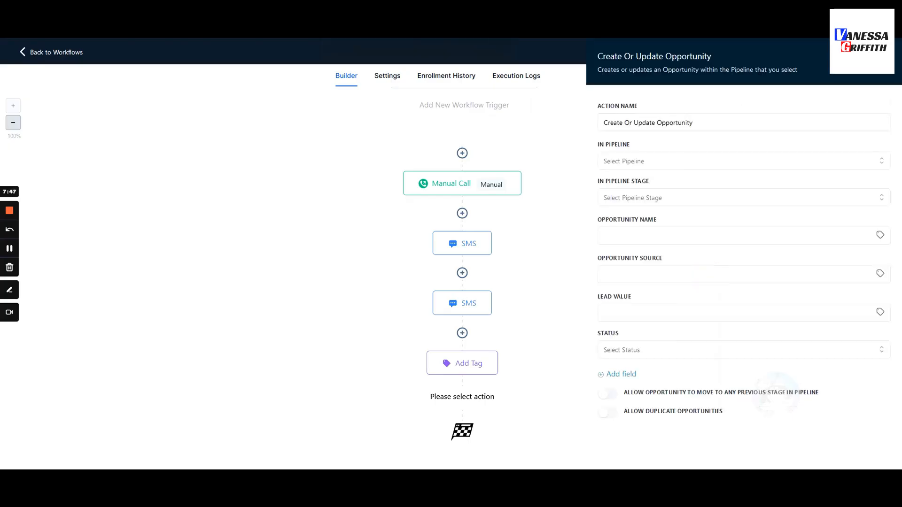
pyautogui.scroll(1, 486, 145)
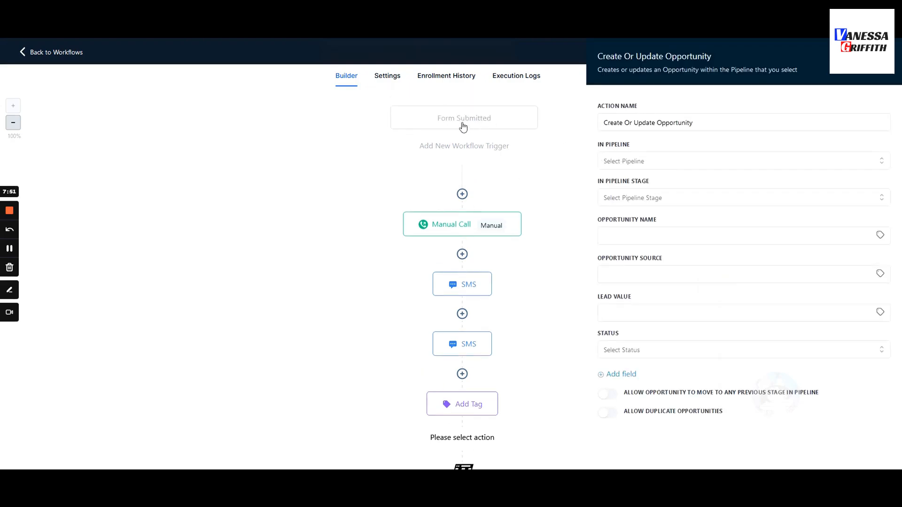
pyautogui.scroll(-1, 480, 147)
pyautogui.scroll(-1, 479, 147)
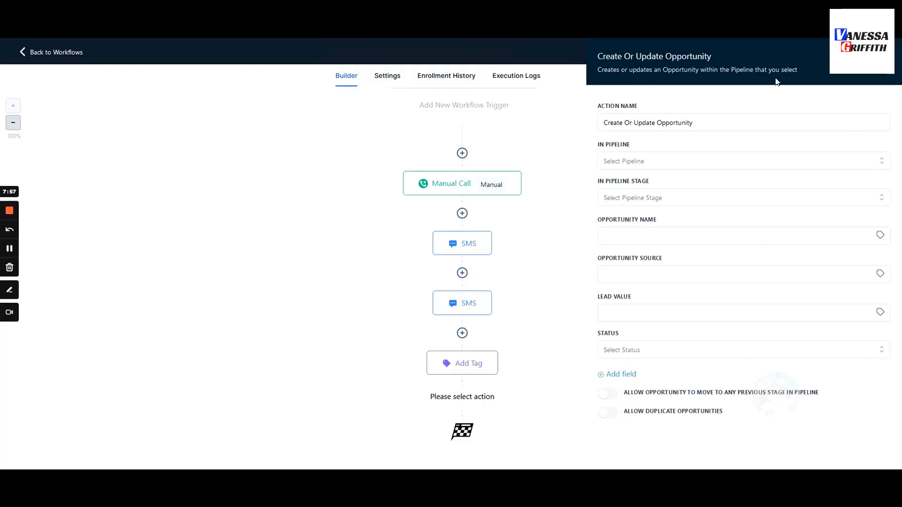
pyautogui.moveTo(693, 123); pyautogui.dragTo(605, 122)
pyautogui.click(700, 123)
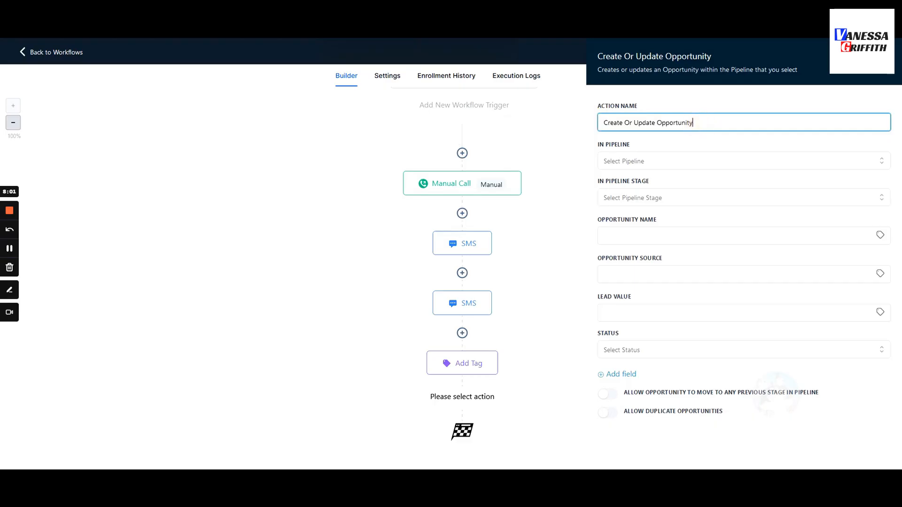
pyautogui.moveTo(693, 123); pyautogui.dragTo(657, 123)
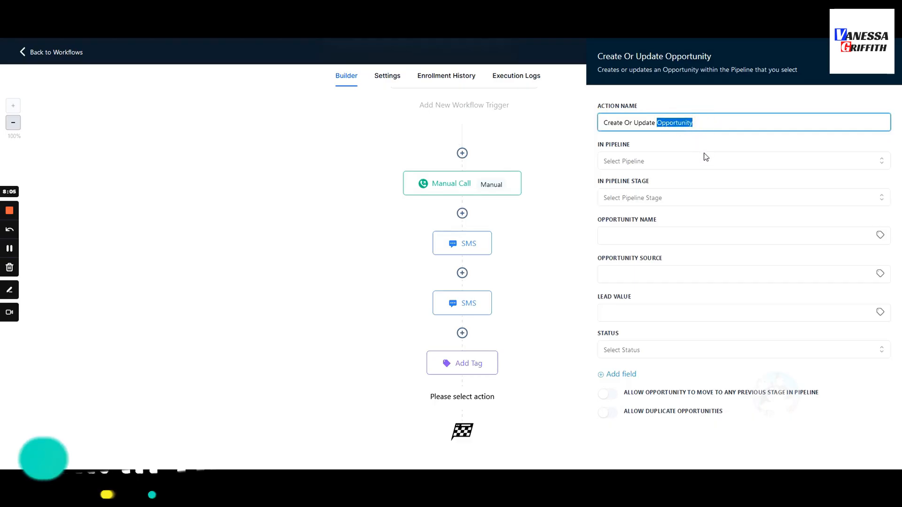
pyautogui.tripleClick(676, 123)
pyautogui.doubleClick(674, 123)
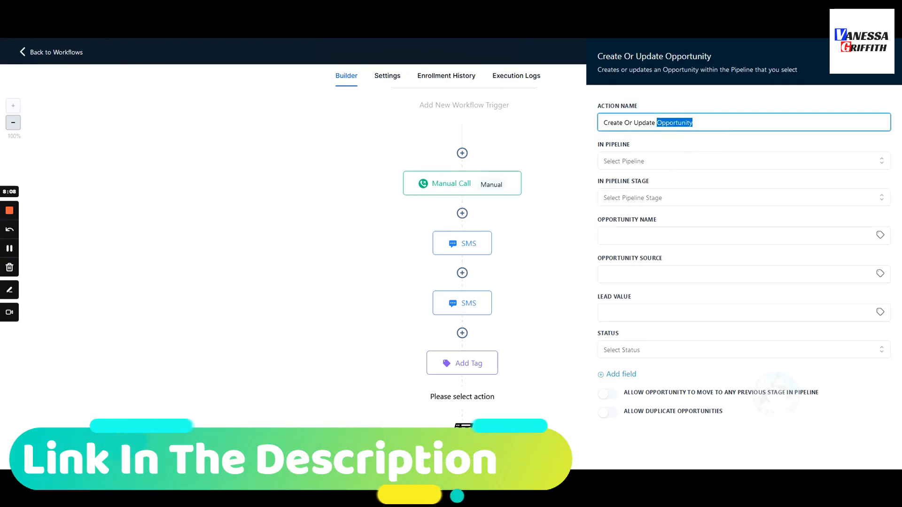
# Set the opportunity's pipeline to Fb Ads and its pipeline stage to Opt-in.
pyautogui.click(642, 162)
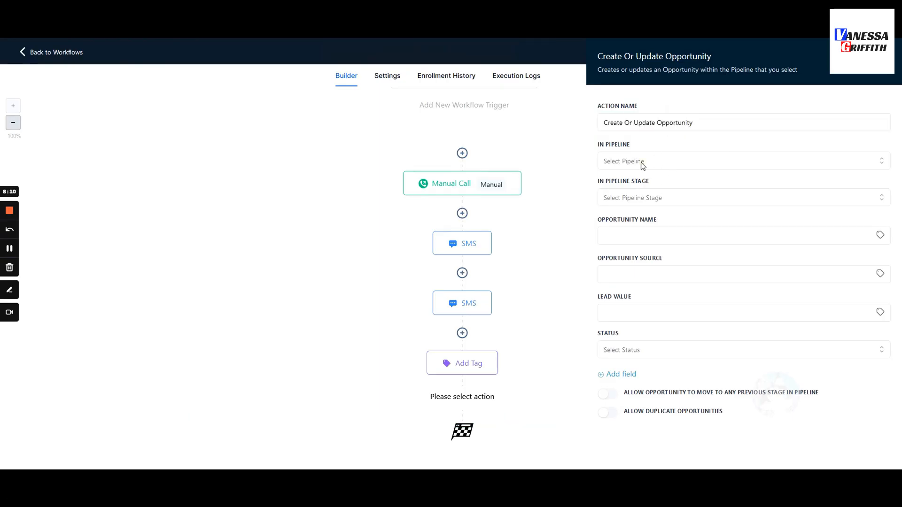
pyautogui.click(623, 209)
pyautogui.click(618, 197)
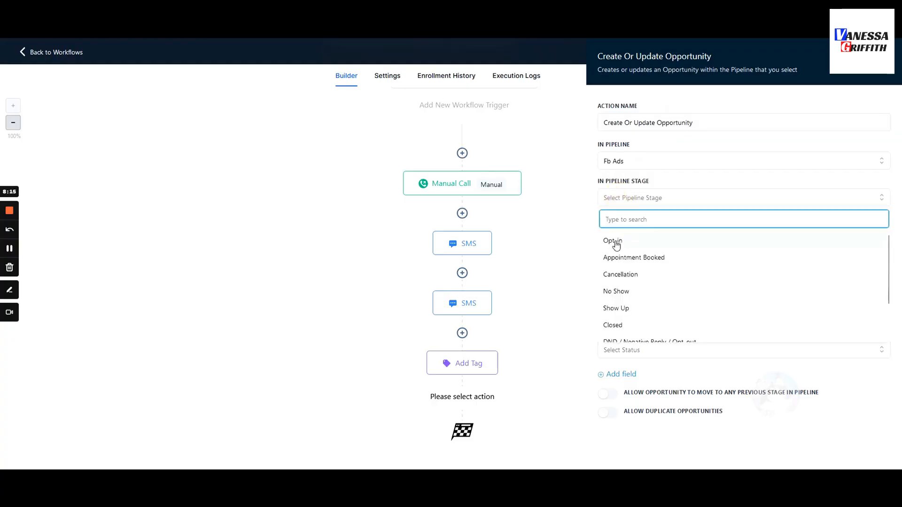
pyautogui.click(617, 242)
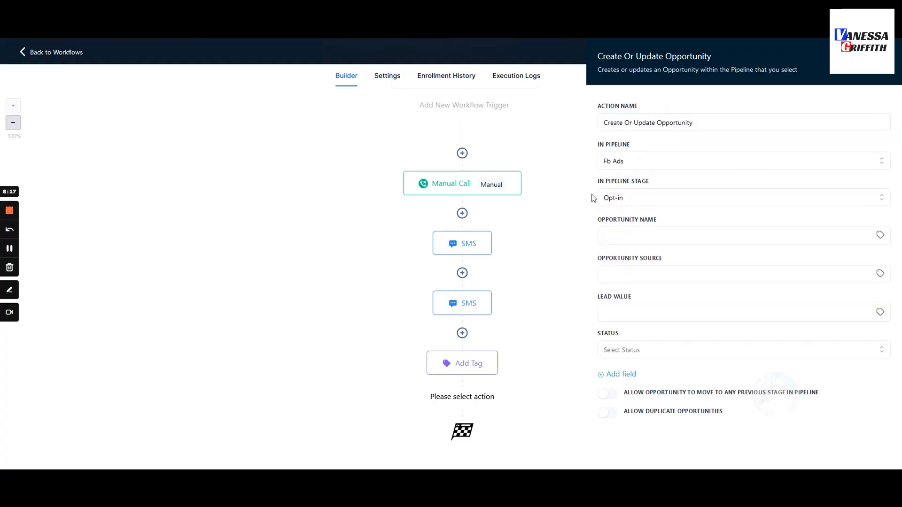
# Fill the opportunity name with the contact's name custom value, {{contact.name}}.
pyautogui.click(606, 235)
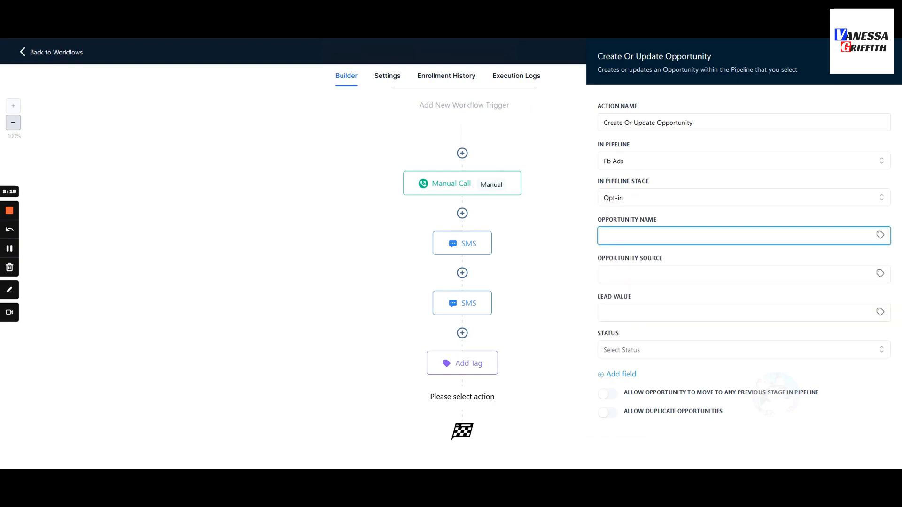
pyautogui.click(880, 235)
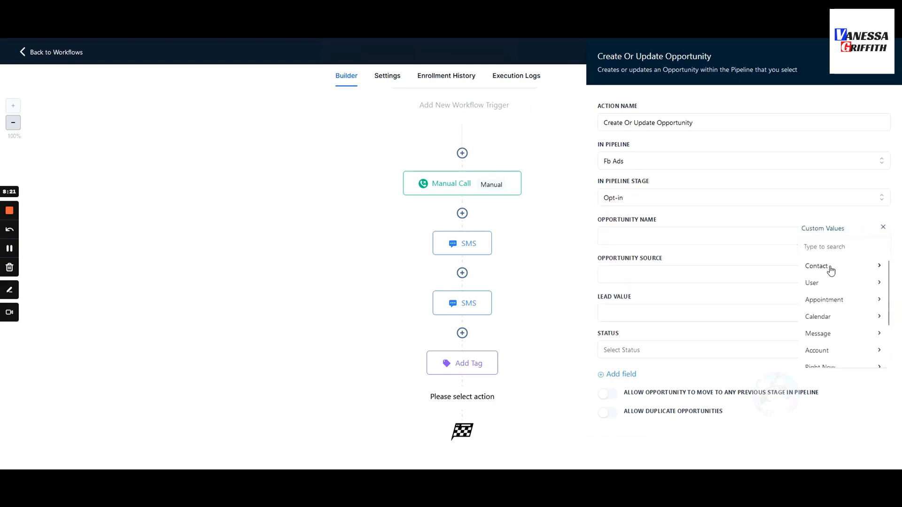
pyautogui.click(830, 268)
pyautogui.click(844, 266)
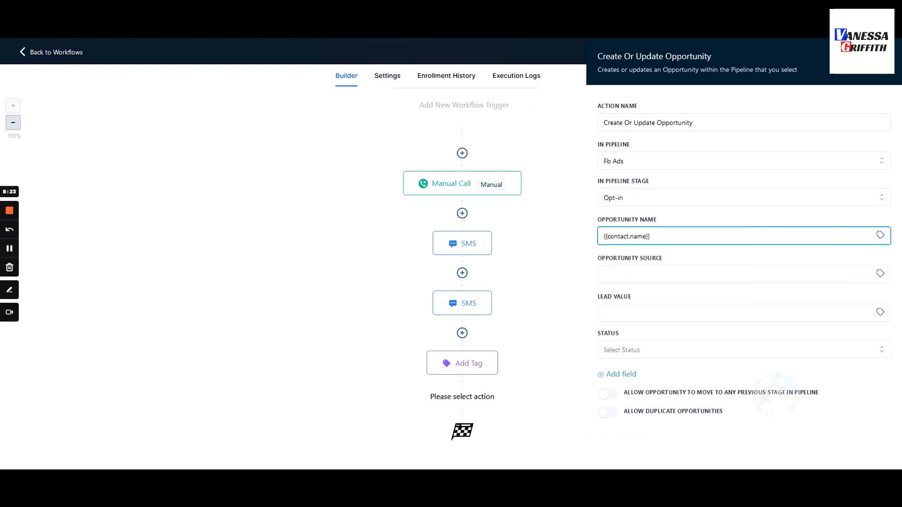
# Set the opportunity source to "FB Ads" and the lead value to 1500.
pyautogui.click(655, 272)
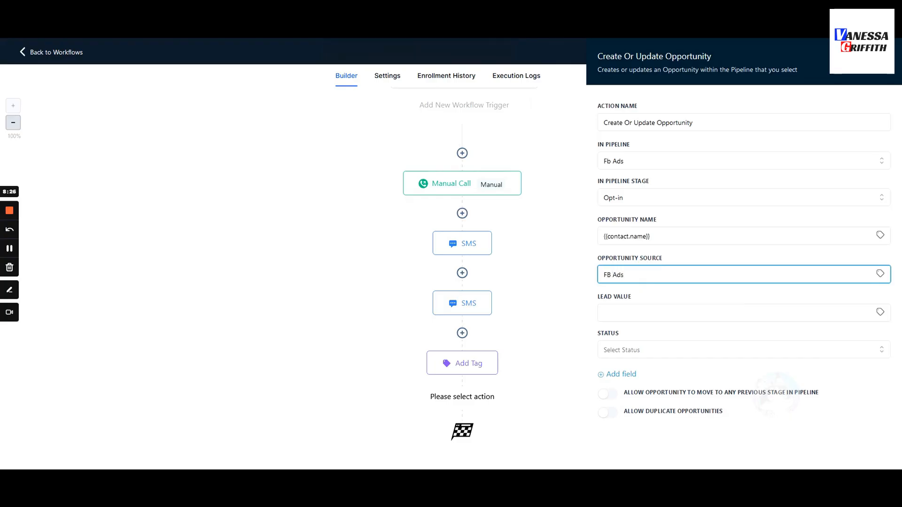
pyautogui.write('FB Ads')
pyautogui.hotkey('ctrl', 'a')
pyautogui.click(620, 312)
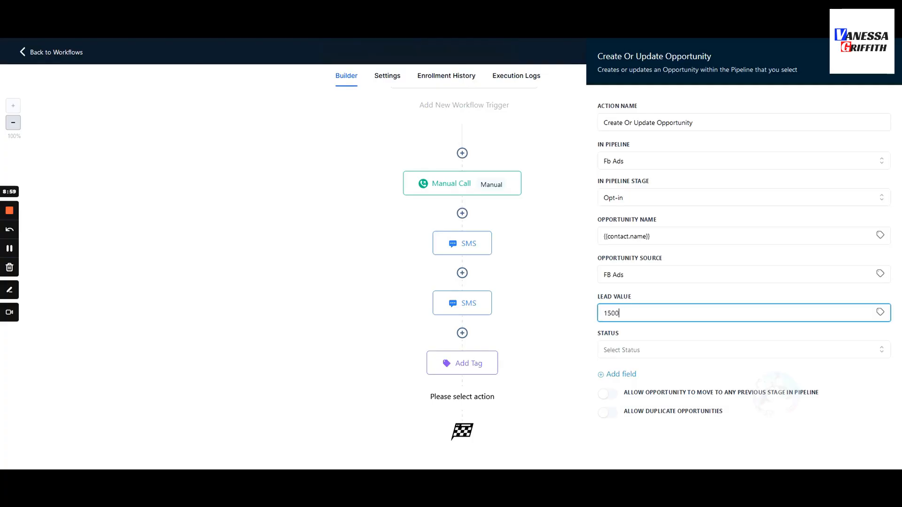
pyautogui.click(634, 301)
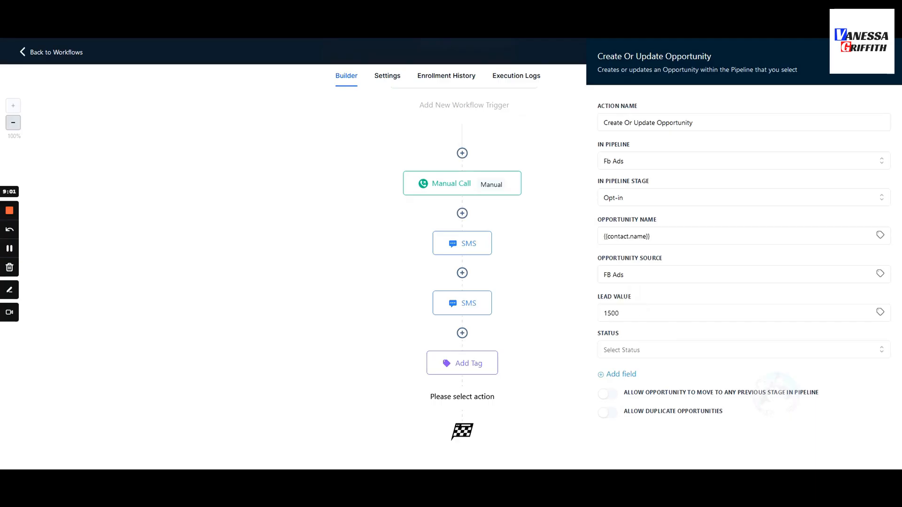
pyautogui.moveTo(634, 313); pyautogui.dragTo(544, 323)
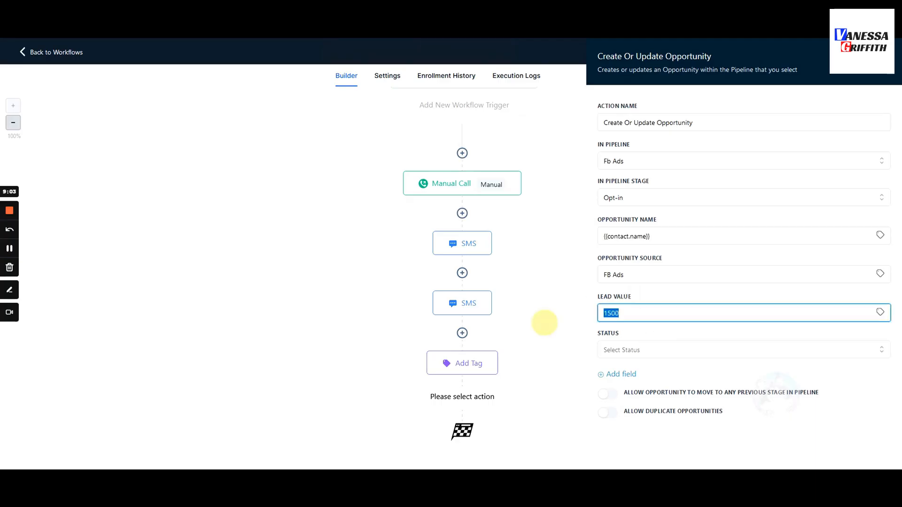
pyautogui.click(645, 295)
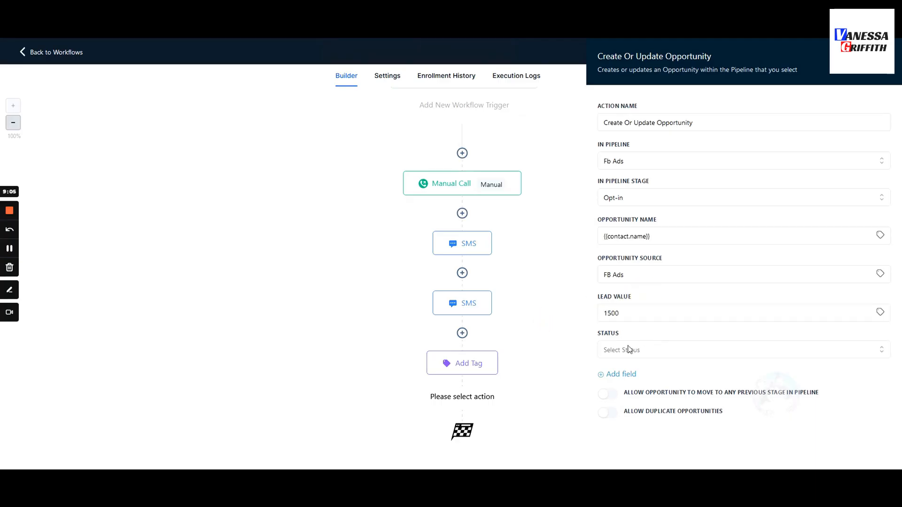
# Set the opportunity's status to open.
pyautogui.click(632, 349)
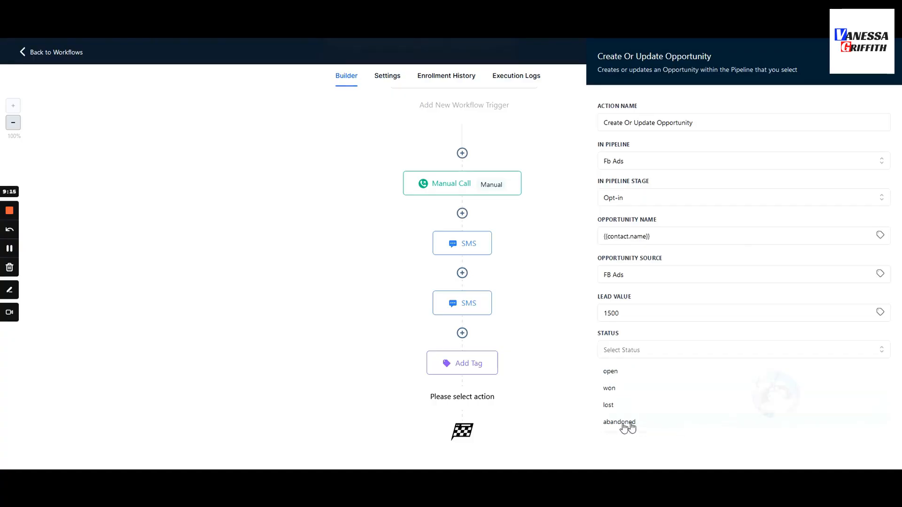
pyautogui.click(611, 372)
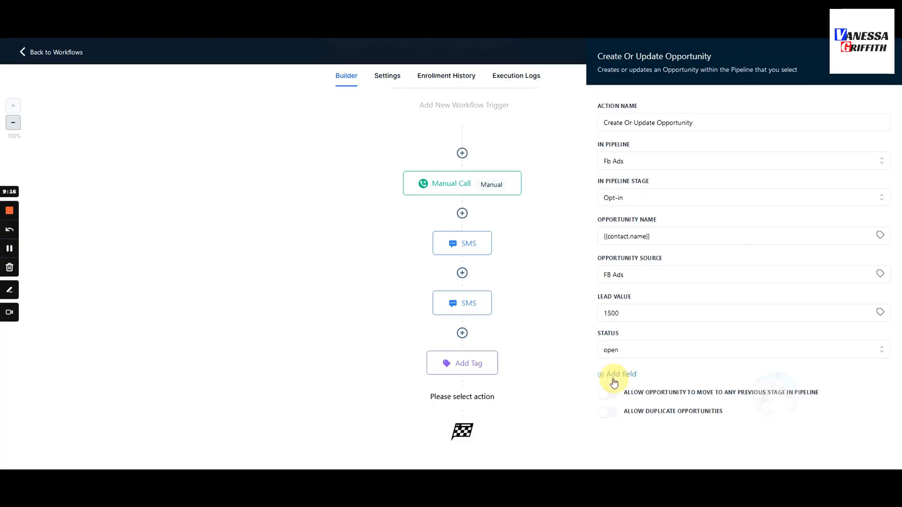
pyautogui.click(623, 350)
pyautogui.click(610, 372)
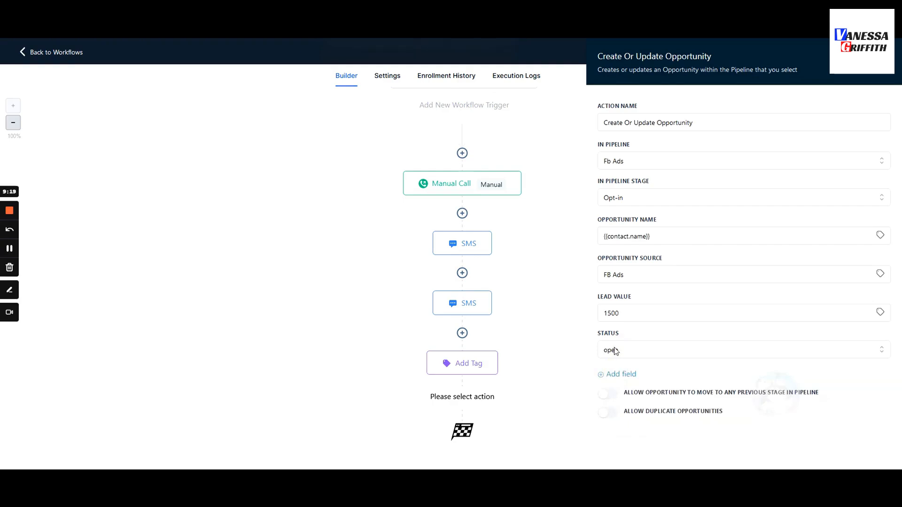
pyautogui.click(622, 357)
pyautogui.click(617, 372)
# Allow the opportunity to move to any previous stage in the pipeline.
pyautogui.doubleClick(679, 123)
pyautogui.click(672, 143)
pyautogui.moveTo(625, 396); pyautogui.dragTo(728, 422)
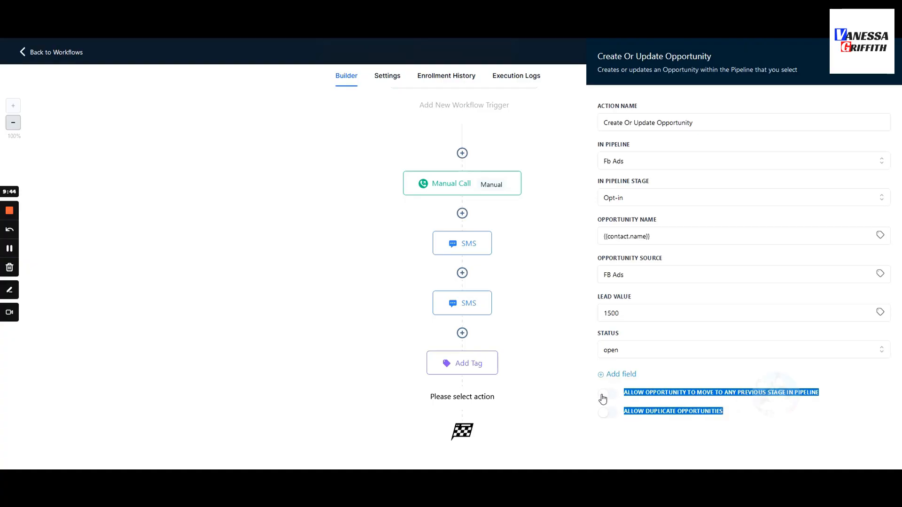
pyautogui.click(605, 397)
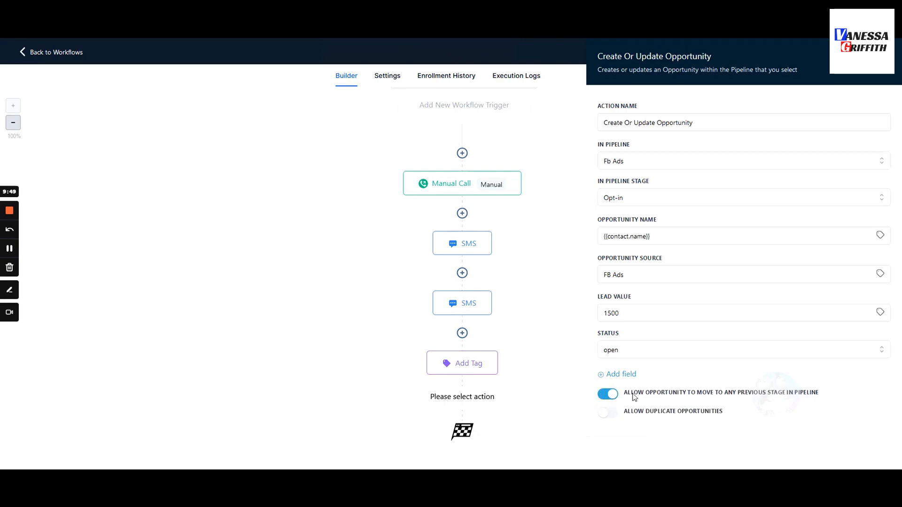
# Save the configured Create Or Update Opportunity action to the workflow.
pyautogui.moveTo(627, 393); pyautogui.dragTo(821, 398)
pyautogui.tripleClick(820, 397)
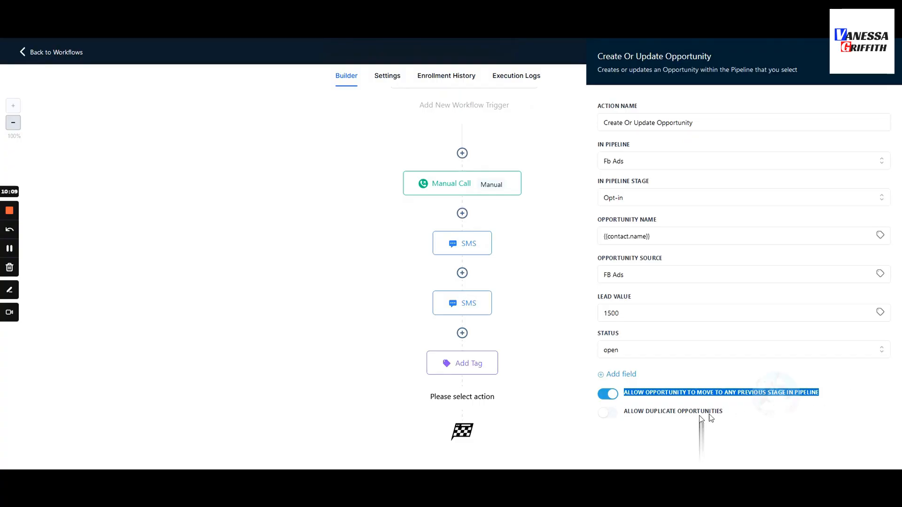
pyautogui.tripleClick(651, 413)
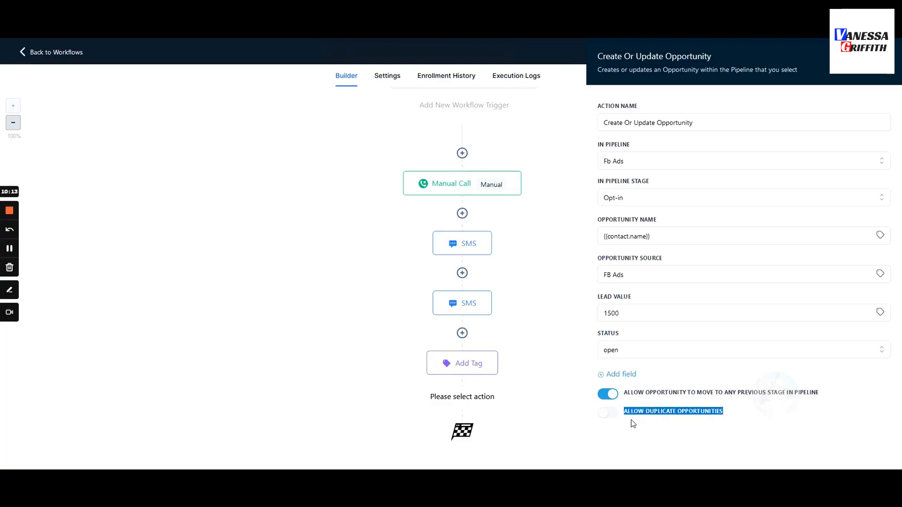
pyautogui.moveTo(626, 418); pyautogui.dragTo(745, 411)
pyautogui.click(681, 411)
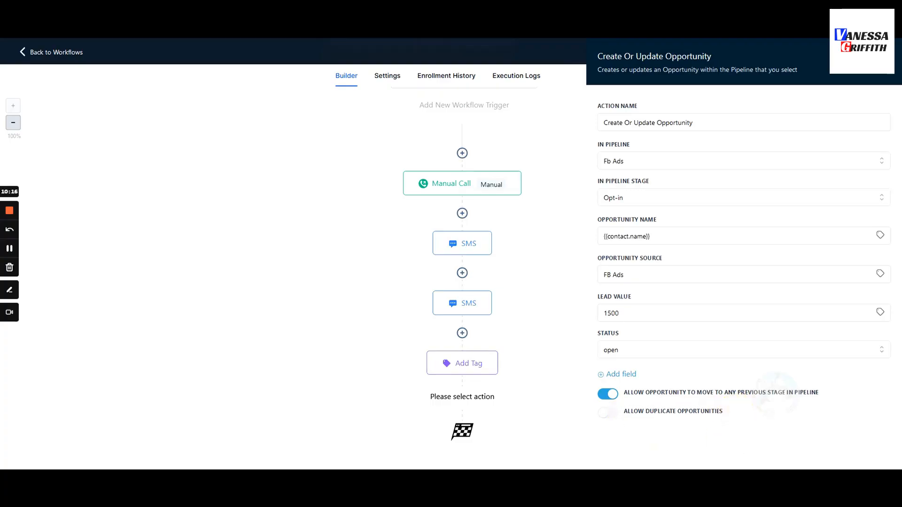
pyautogui.click(859, 453)
pyautogui.scroll(-1, 540, 388)
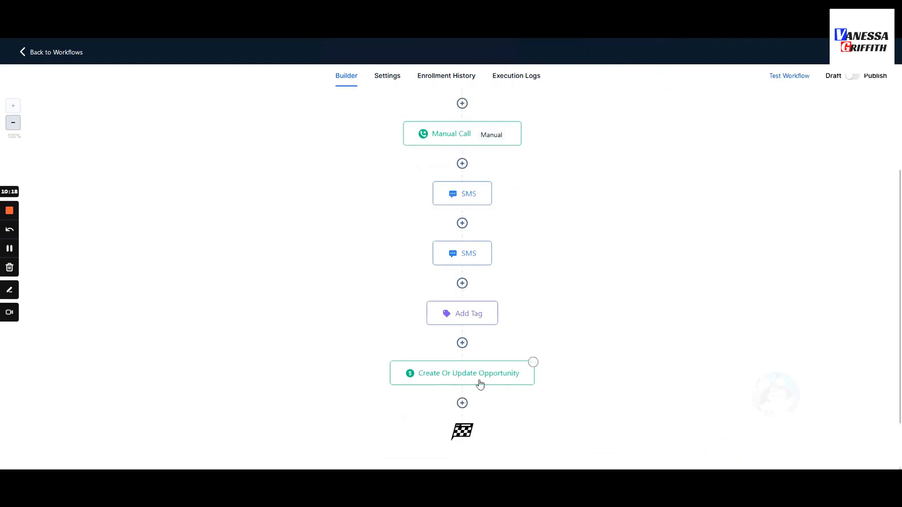
# Examine the action types that can follow the Create Or Update Opportunity action, especially the CRM actions such as Add To Workflow.
pyautogui.click(463, 403)
pyautogui.scroll(-7, 731, 300)
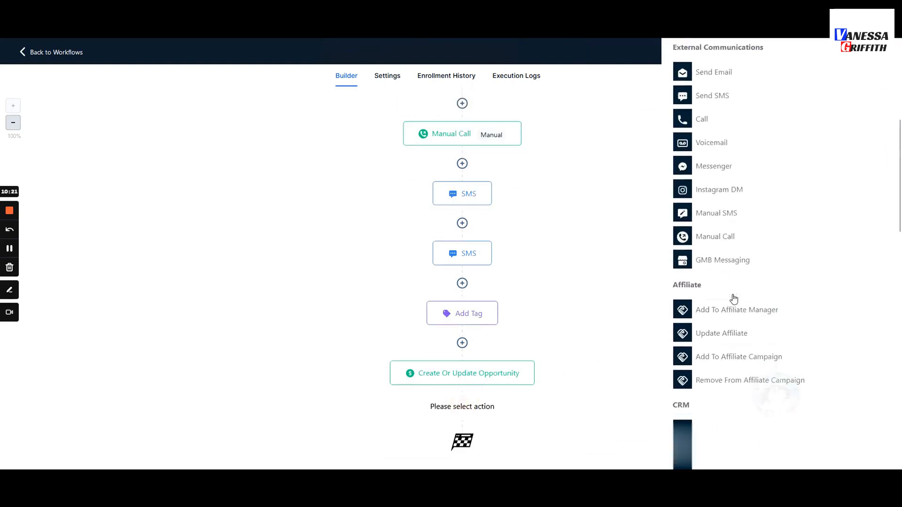
pyautogui.scroll(-5, 734, 299)
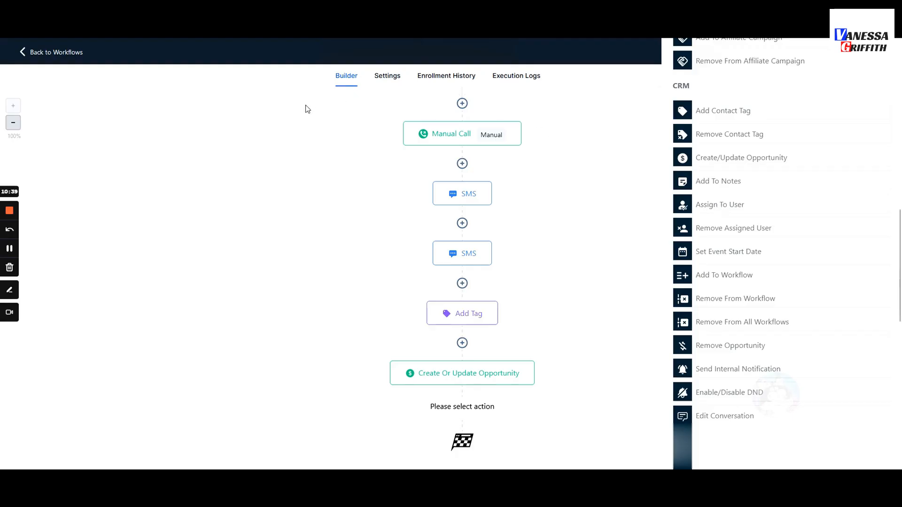
pyautogui.scroll(2, 515, 149)
pyautogui.scroll(-2, 441, 194)
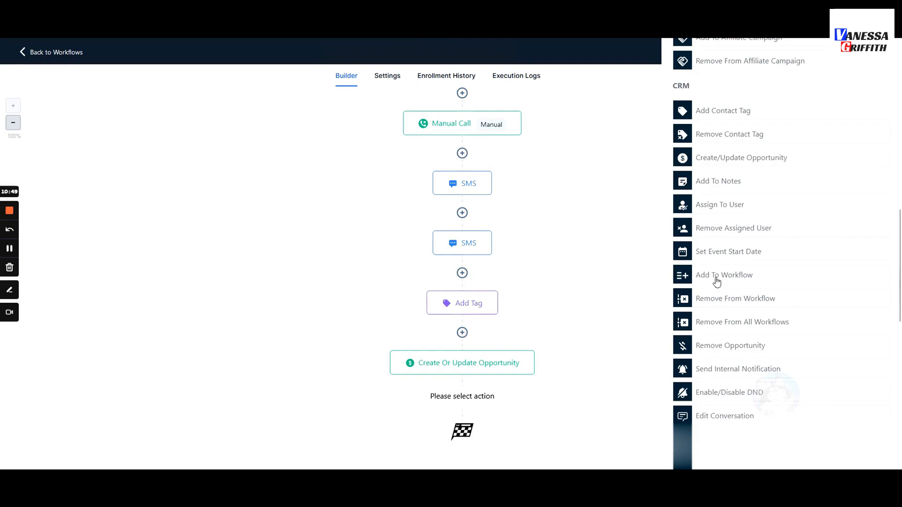
pyautogui.scroll(2, 549, 258)
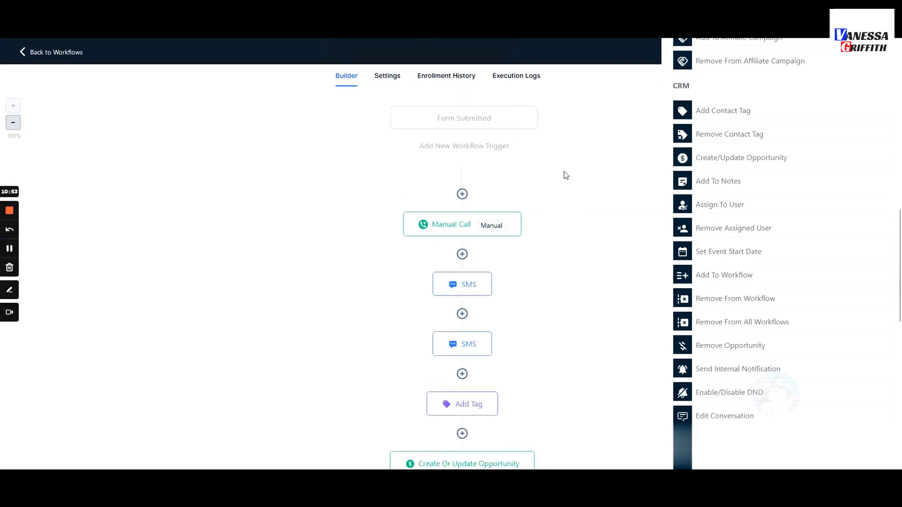
pyautogui.scroll(-2, 516, 189)
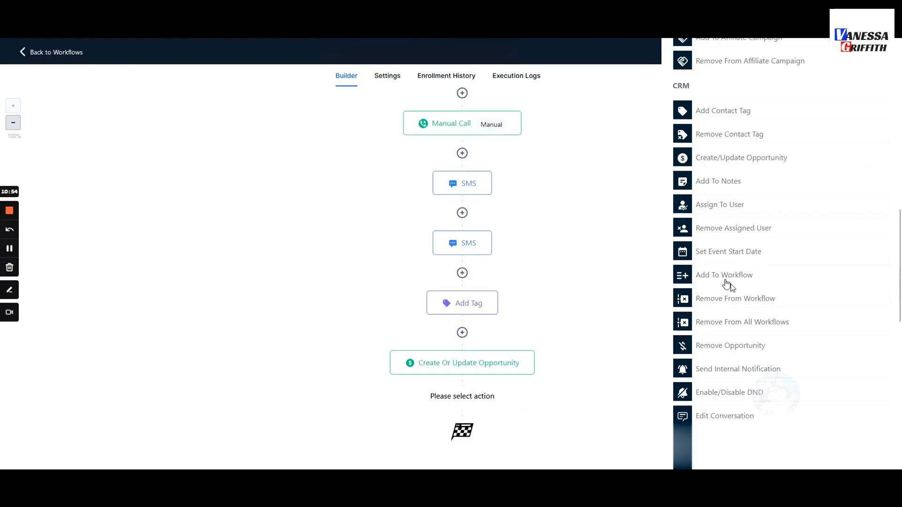
pyautogui.scroll(2, 503, 235)
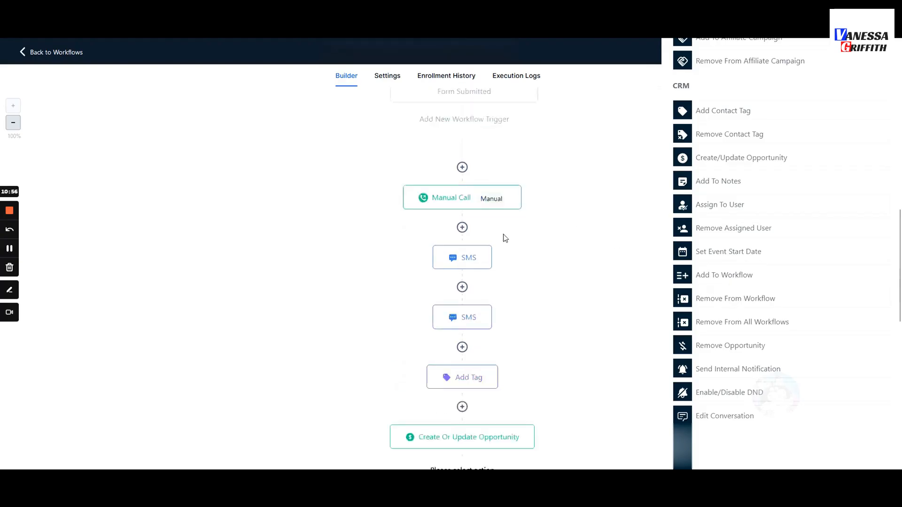
pyautogui.scroll(-2, 462, 191)
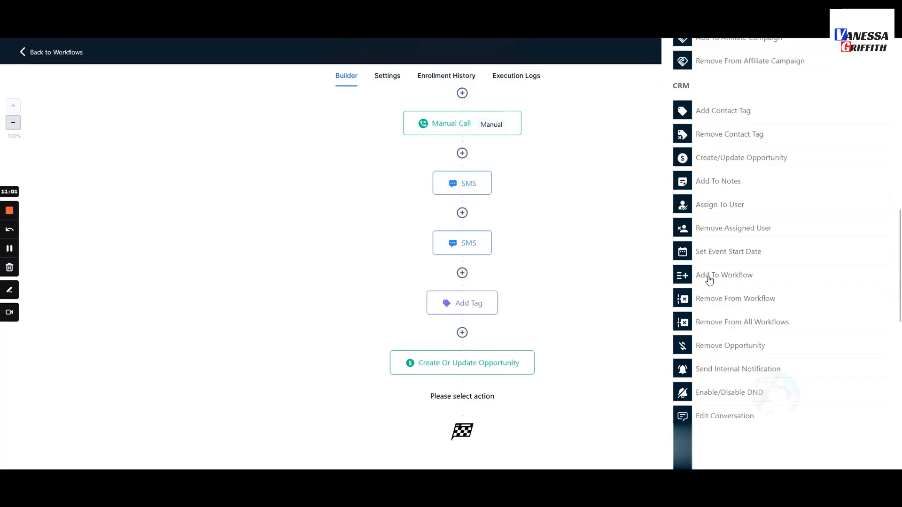
pyautogui.scroll(-3, 719, 263)
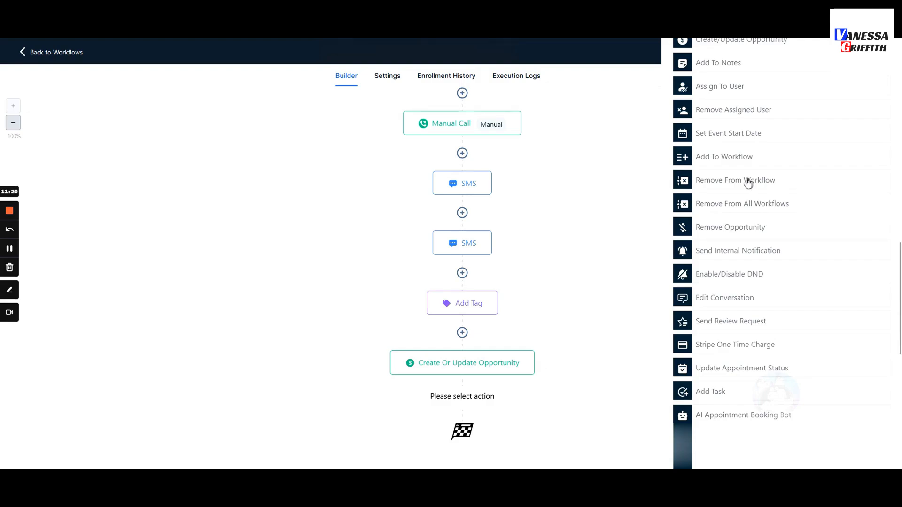
# Try the Remove From All Workflows action with the current workflow excluded, and close it without saving.
pyautogui.click(726, 205)
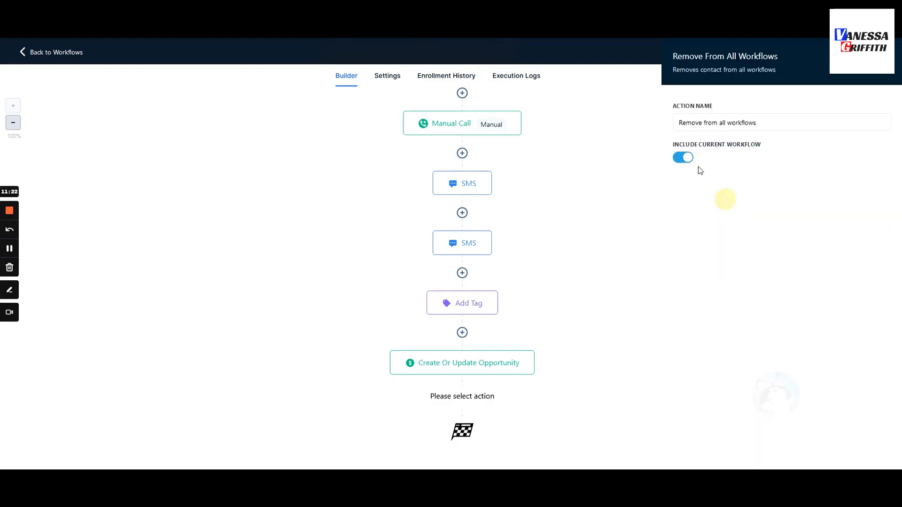
pyautogui.click(687, 158)
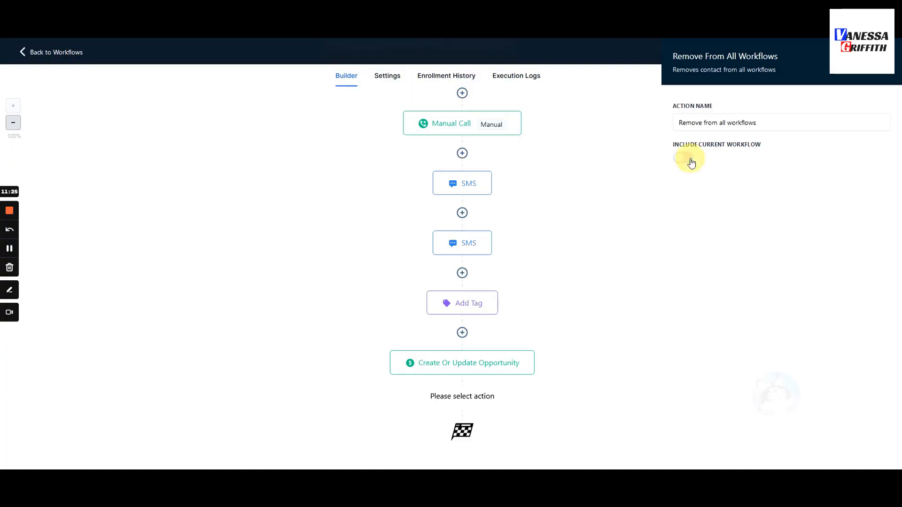
pyautogui.moveTo(680, 146); pyautogui.dragTo(779, 146)
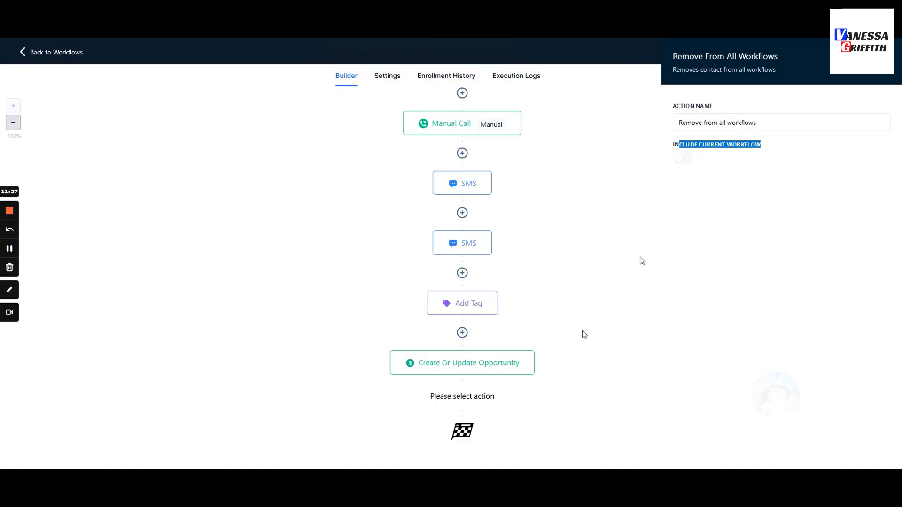
pyautogui.click(636, 399)
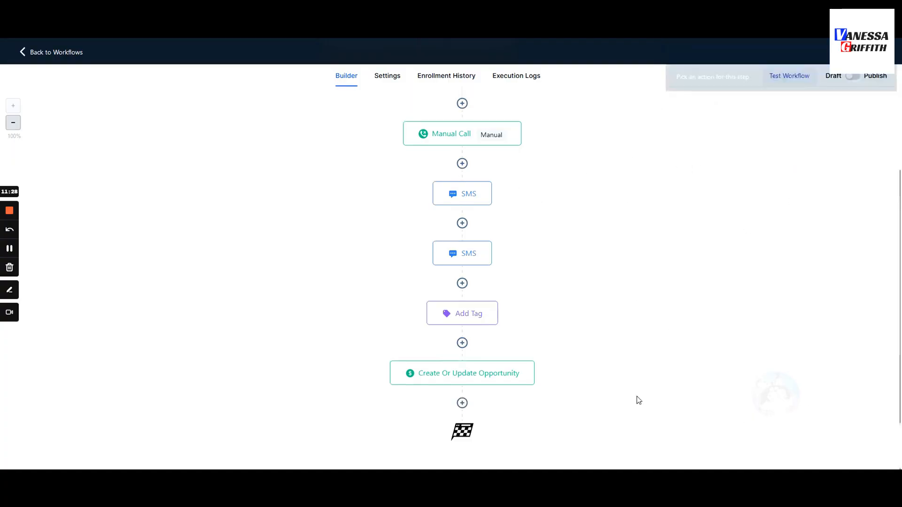
# Reopen the action list at the end of the workflow and examine the CRM actions, including Remove Opportunity and Send Internal Notification.
pyautogui.click(461, 405)
pyautogui.scroll(-7, 770, 368)
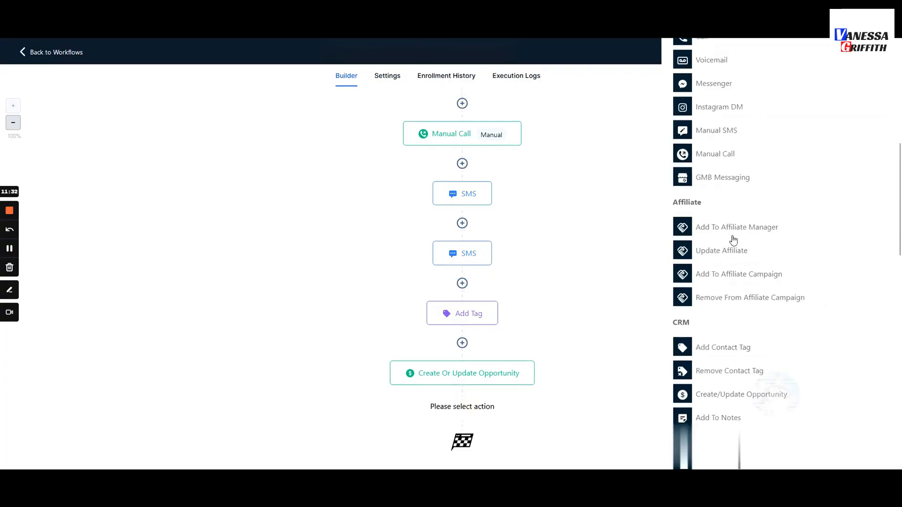
pyautogui.scroll(-5, 719, 232)
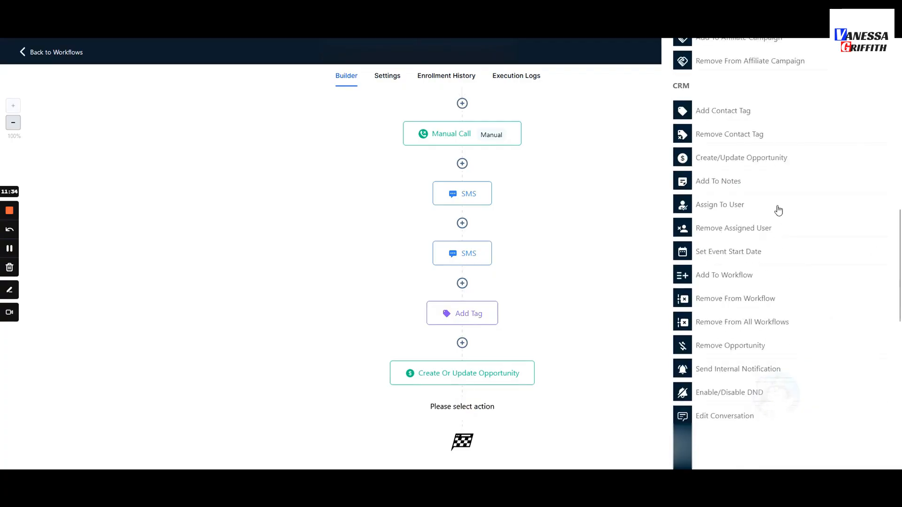
pyautogui.scroll(-3, 776, 210)
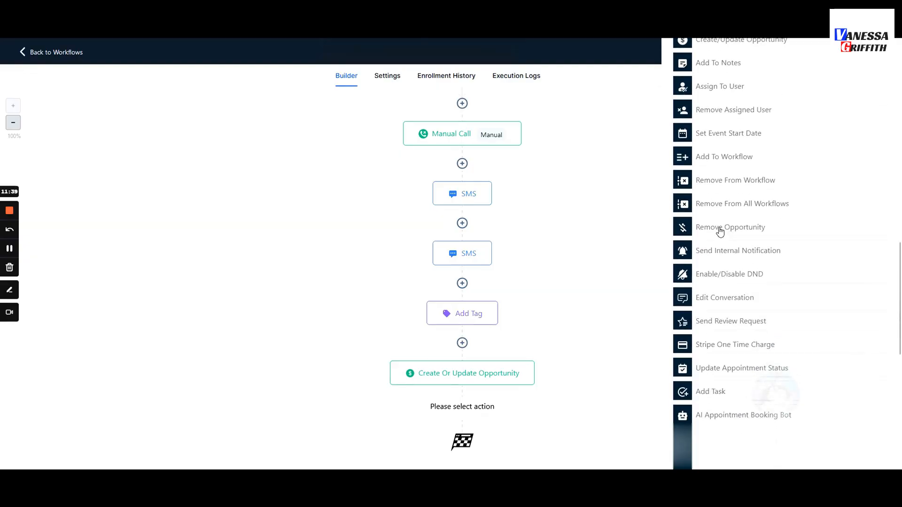
pyautogui.scroll(2, 729, 205)
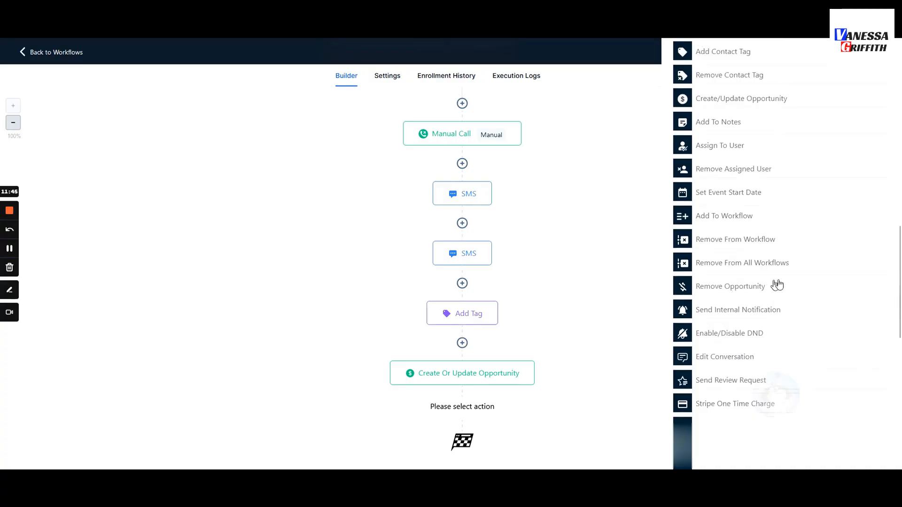
pyautogui.scroll(-2, 752, 282)
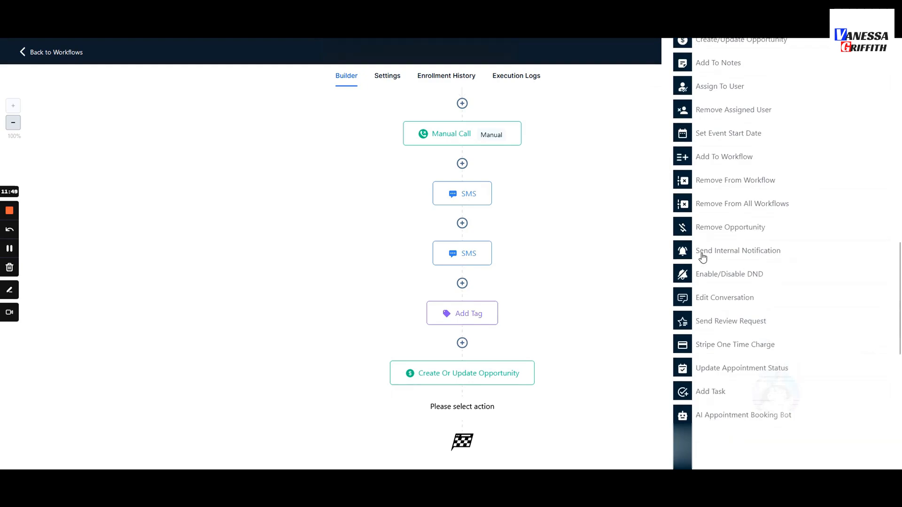
pyautogui.scroll(20, 703, 258)
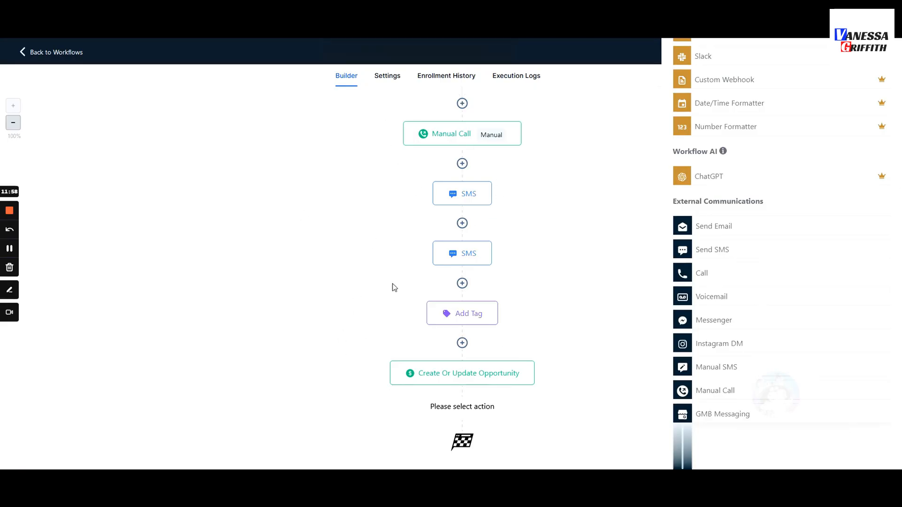
pyautogui.scroll(2, 397, 117)
pyautogui.scroll(-2, 387, 163)
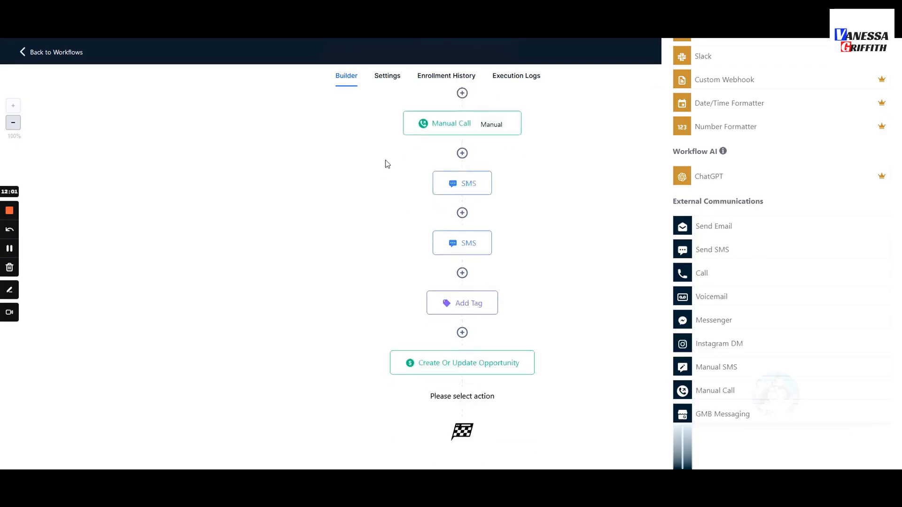
pyautogui.scroll(2, 426, 186)
pyautogui.scroll(-2, 426, 226)
pyautogui.scroll(-7, 707, 280)
pyautogui.scroll(-8, 705, 282)
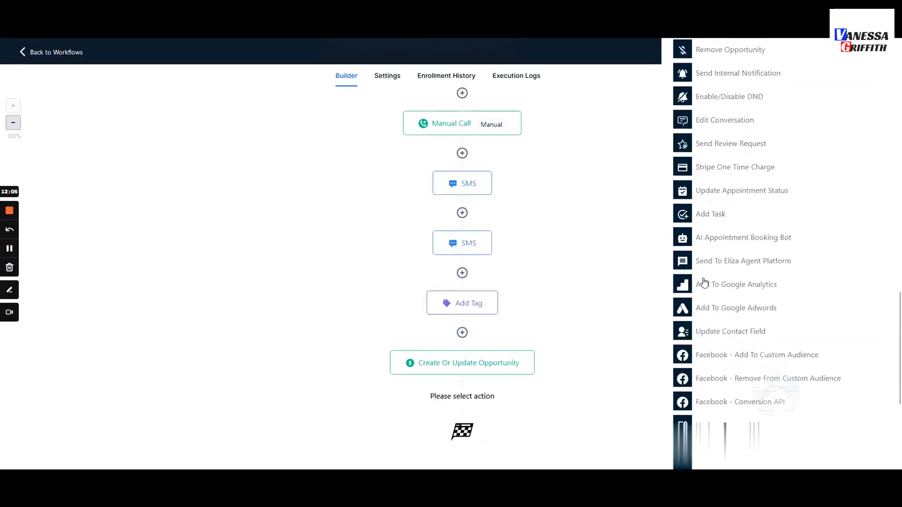
# Choose the Send Internal Notification action for the end of the workflow and set its notification type to SMS.
pyautogui.scroll(6, 709, 258)
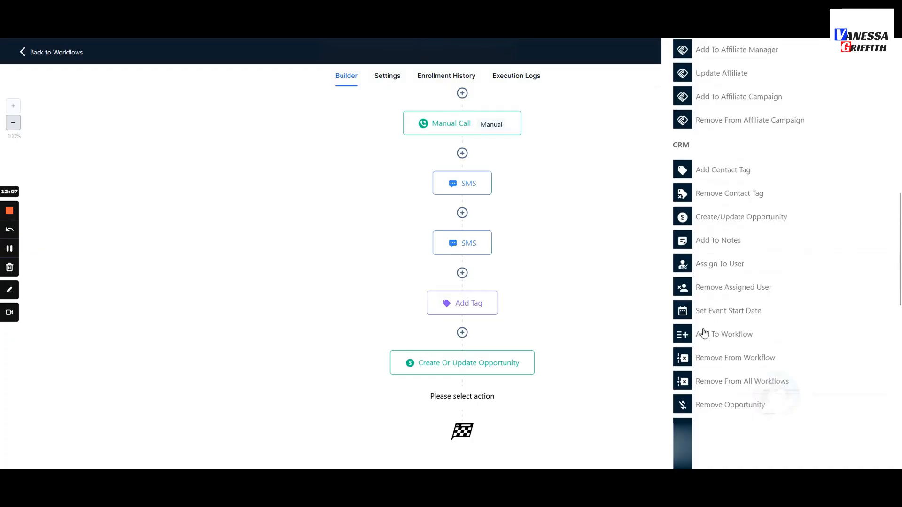
pyautogui.scroll(-3, 708, 329)
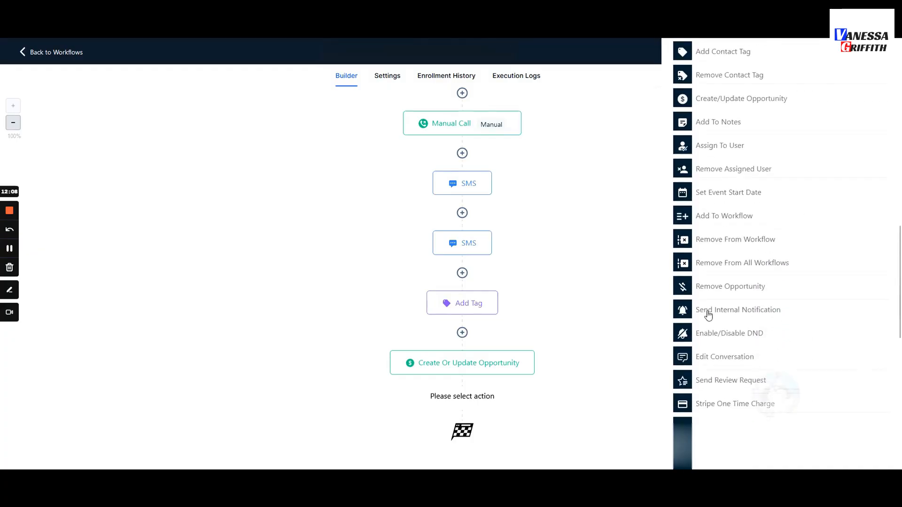
pyautogui.click(709, 312)
pyautogui.click(710, 161)
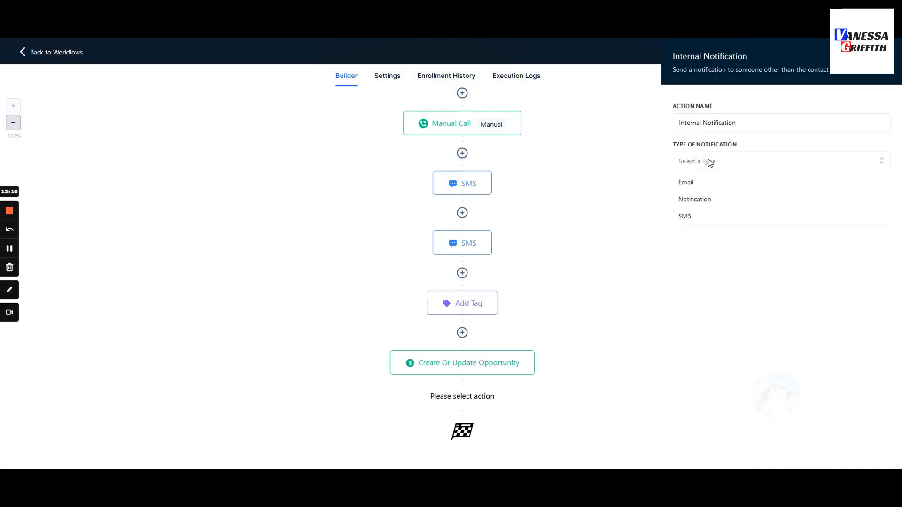
pyautogui.click(691, 217)
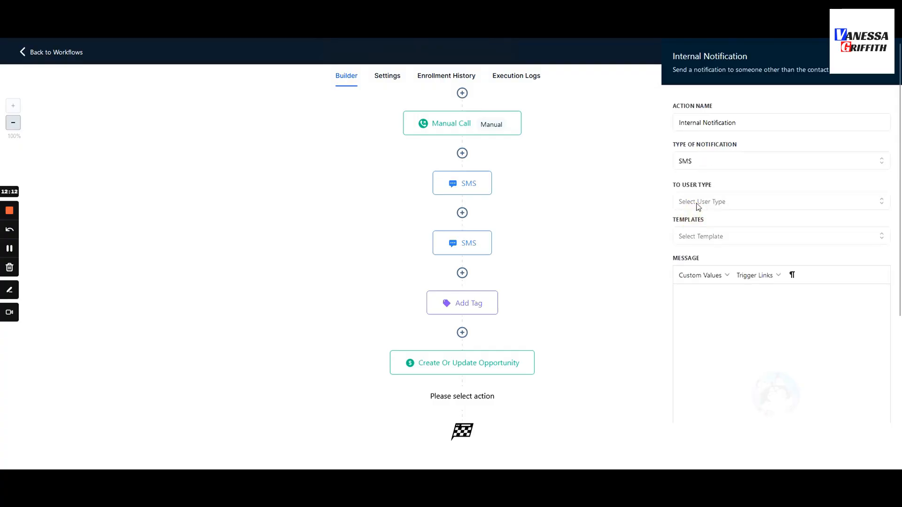
# Address the notification to a custom number using the Client POC custom value, {{custom_values.client_poc}}.
pyautogui.click(698, 202)
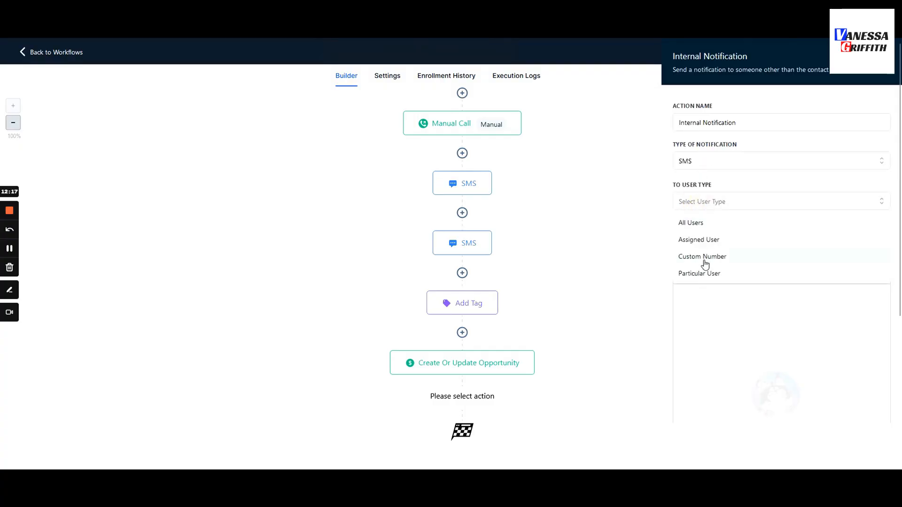
pyautogui.click(703, 259)
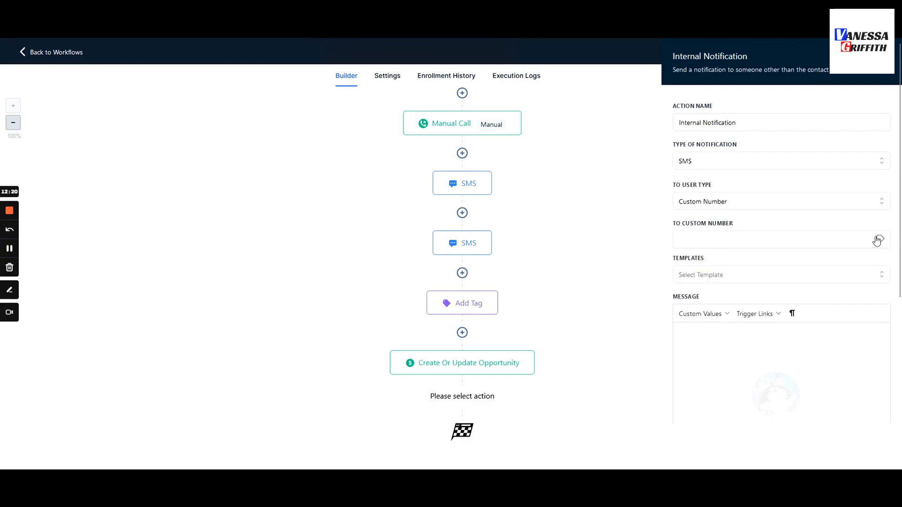
pyautogui.click(880, 239)
pyautogui.scroll(-2, 846, 301)
pyautogui.click(838, 366)
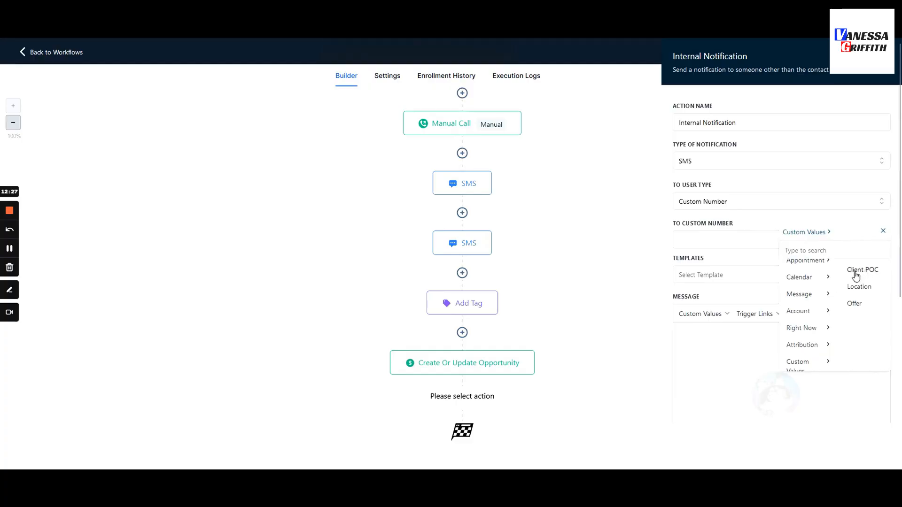
pyautogui.click(856, 276)
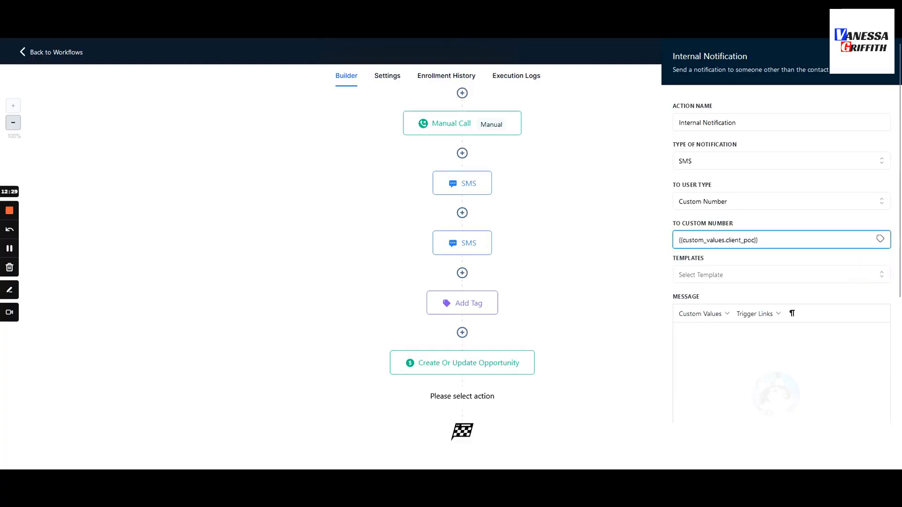
# Review the internal notification's message area and available notification types, and close the action without saving it.
pyautogui.click(725, 346)
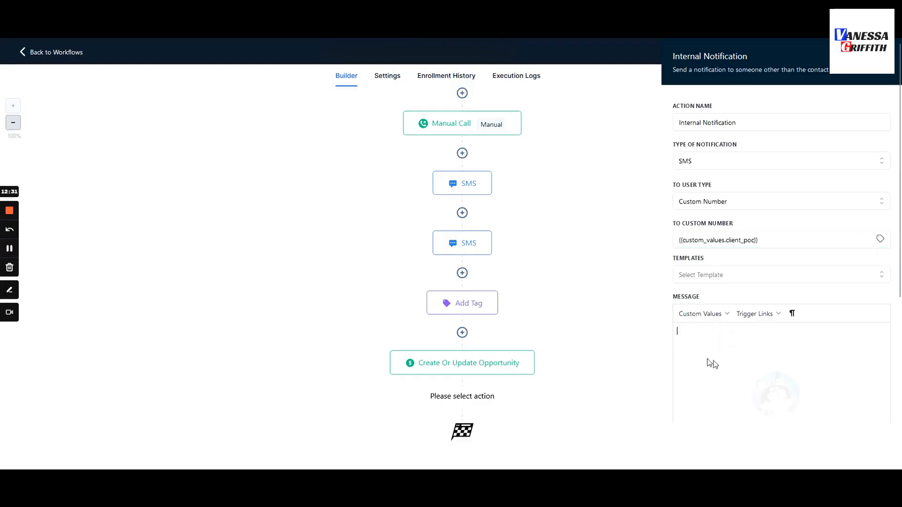
pyautogui.scroll(-2, 714, 360)
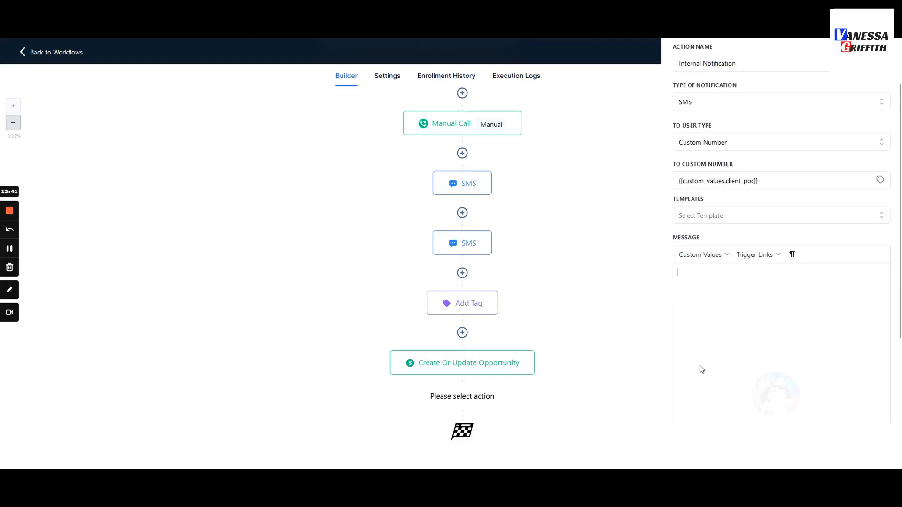
pyautogui.scroll(2, 688, 350)
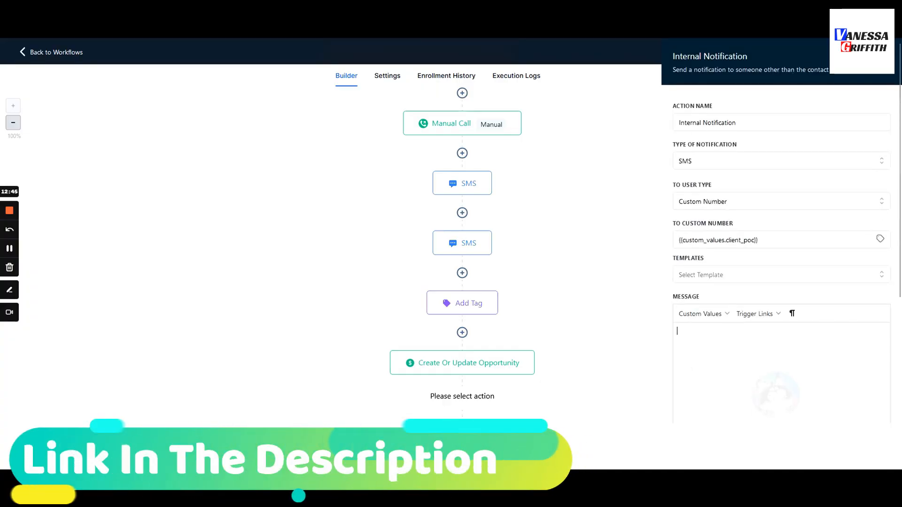
pyautogui.click(739, 123)
pyautogui.moveTo(739, 123); pyautogui.dragTo(679, 125)
pyautogui.click(683, 162)
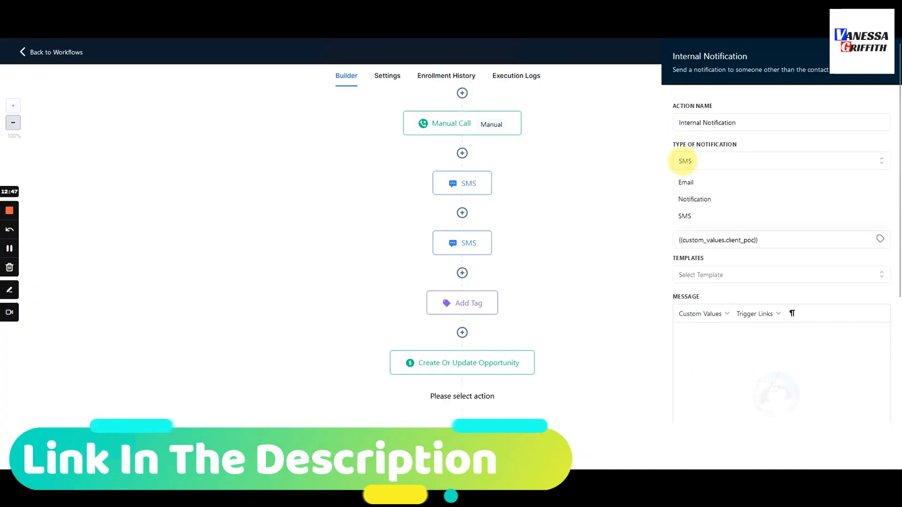
pyautogui.click(722, 122)
pyautogui.click(723, 105)
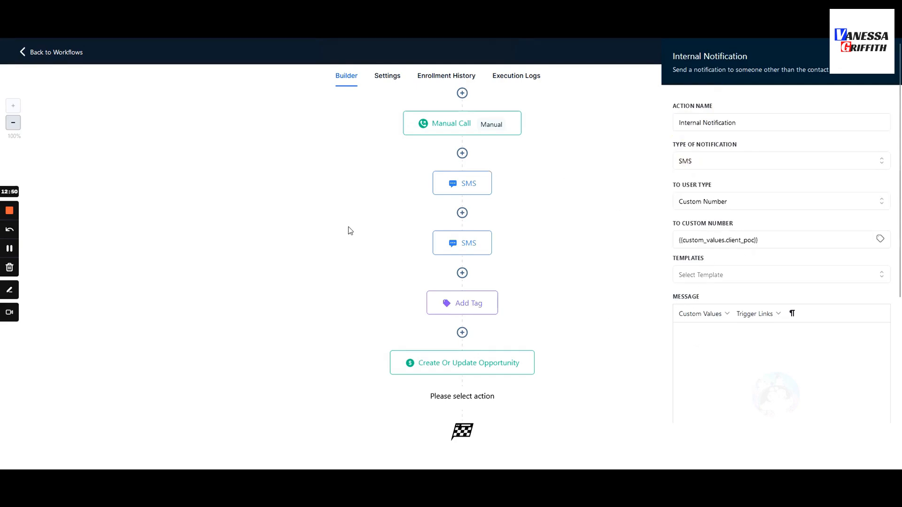
pyautogui.scroll(3, 397, 271)
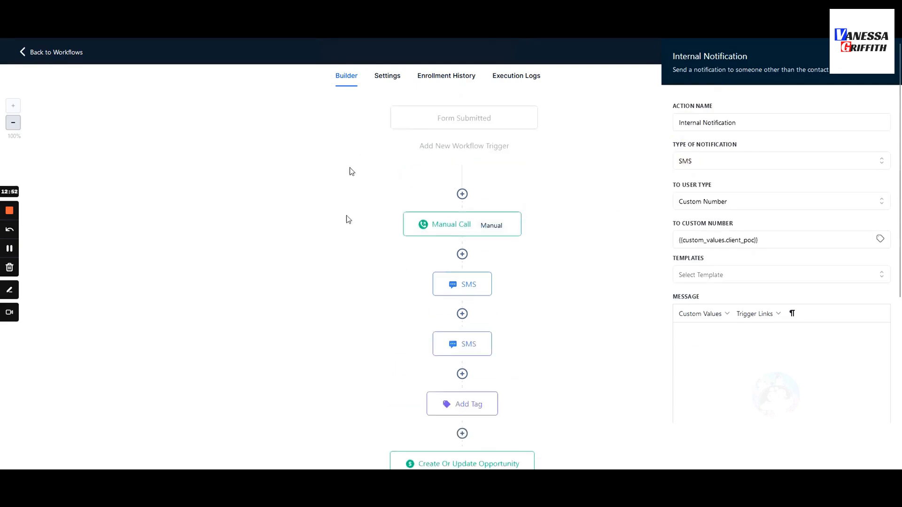
pyautogui.scroll(-3, 343, 328)
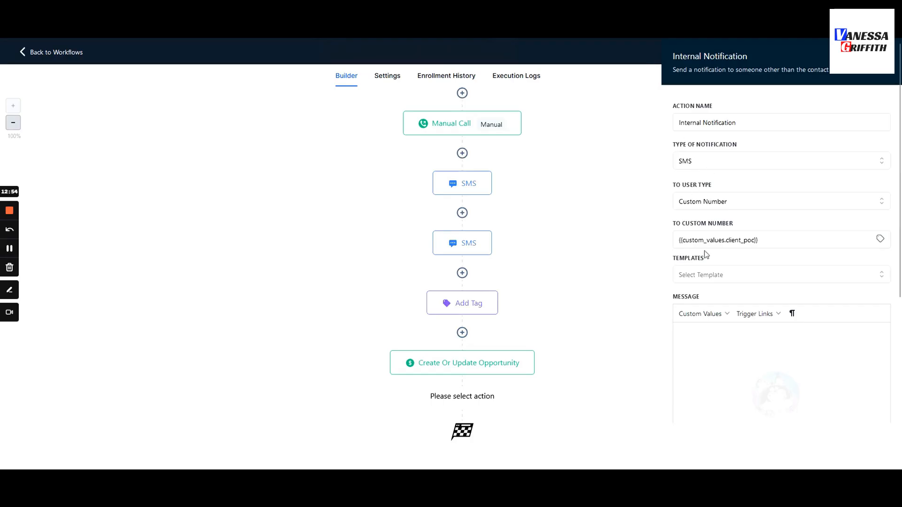
pyautogui.click(551, 419)
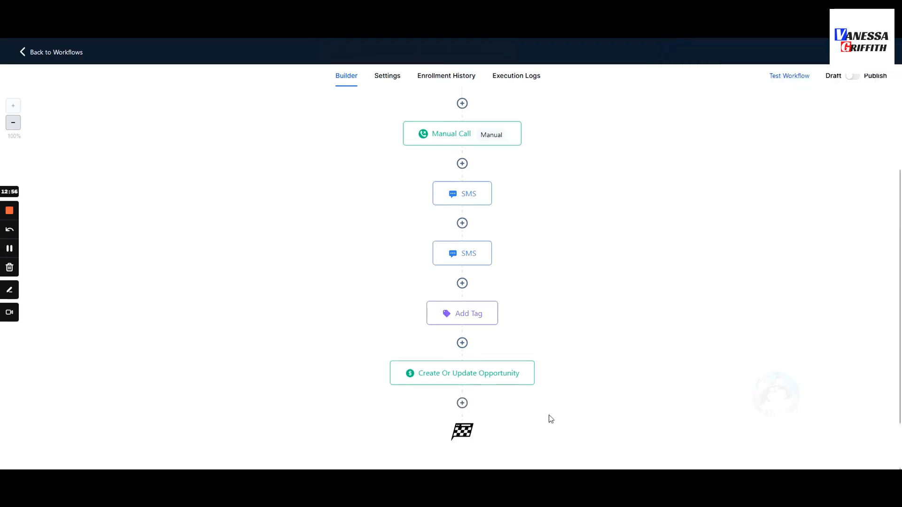
# Reopen the action list at the end of the workflow and examine the CRM actions around Enable/Disable DND and Edit Conversation.
pyautogui.click(462, 404)
pyautogui.scroll(-10, 803, 346)
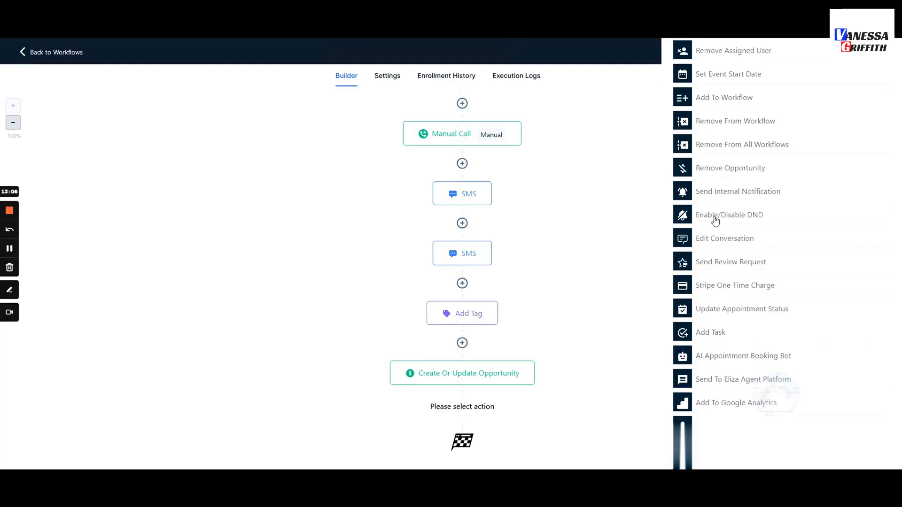
pyautogui.scroll(-7, 715, 221)
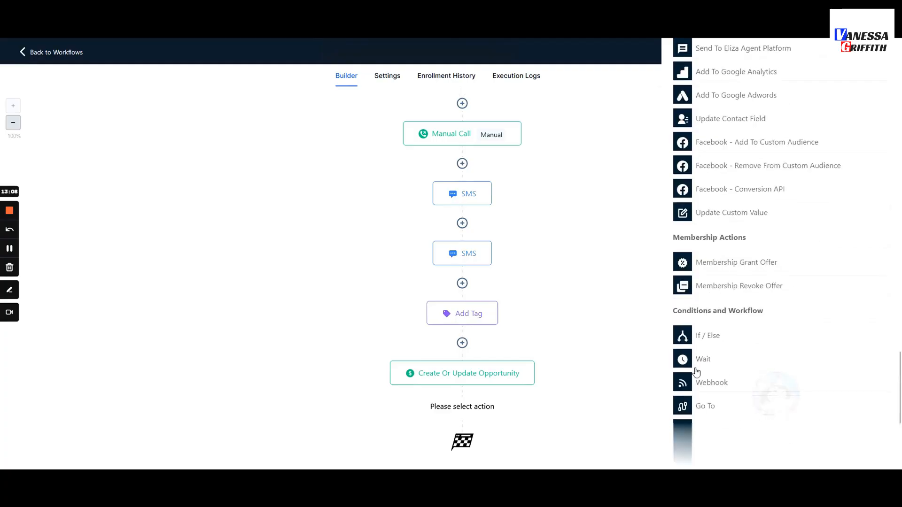
pyautogui.scroll(9, 721, 344)
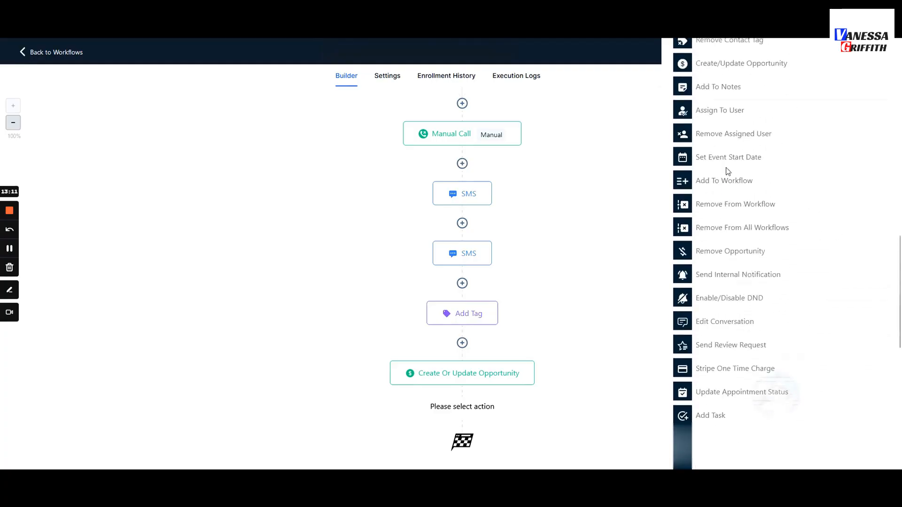
pyautogui.scroll(2, 728, 197)
pyautogui.scroll(-1, 724, 292)
pyautogui.scroll(-1, 720, 303)
pyautogui.scroll(-3, 733, 300)
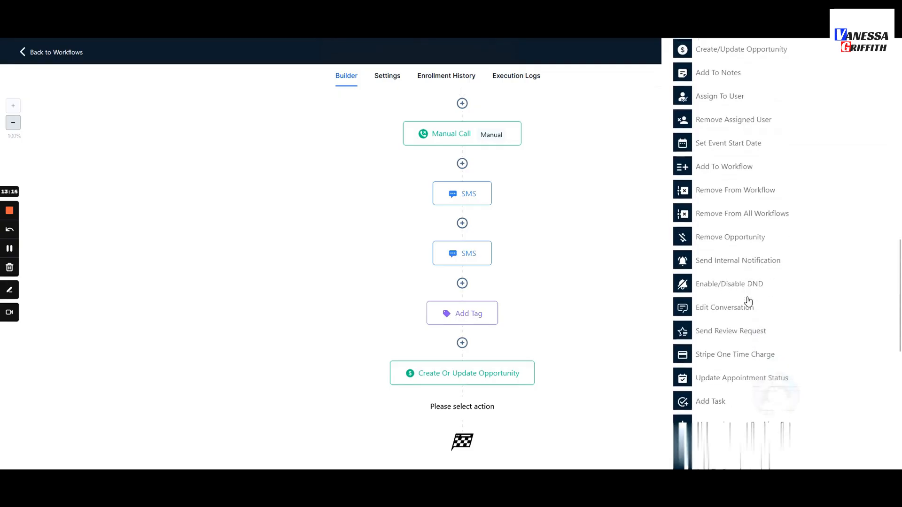
# Open the Edit Conversation action, review its read/unread and archive/unarchive options, and close it without saving.
pyautogui.click(715, 208)
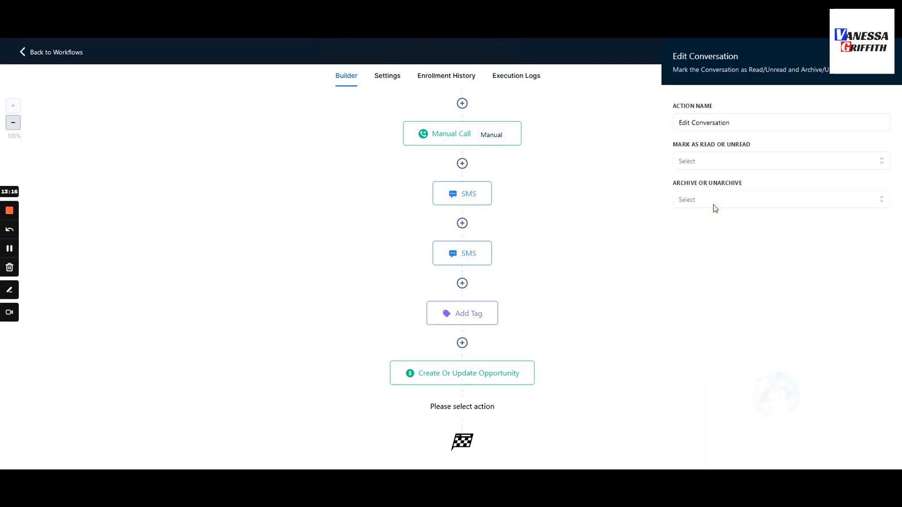
pyautogui.click(705, 165)
pyautogui.click(717, 201)
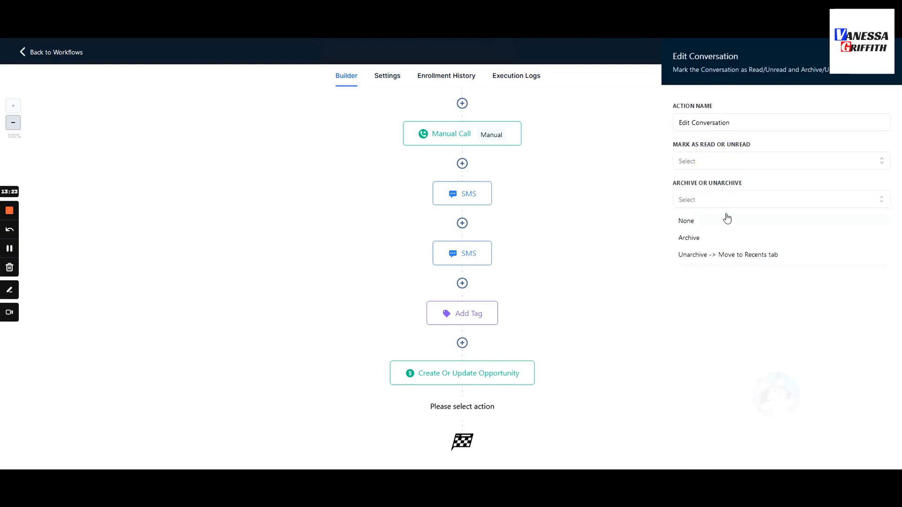
pyautogui.click(711, 202)
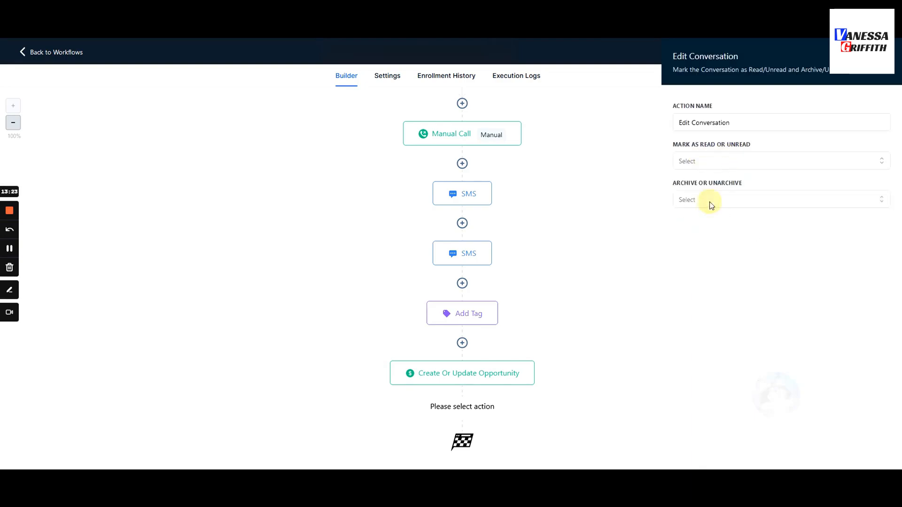
pyautogui.click(679, 230)
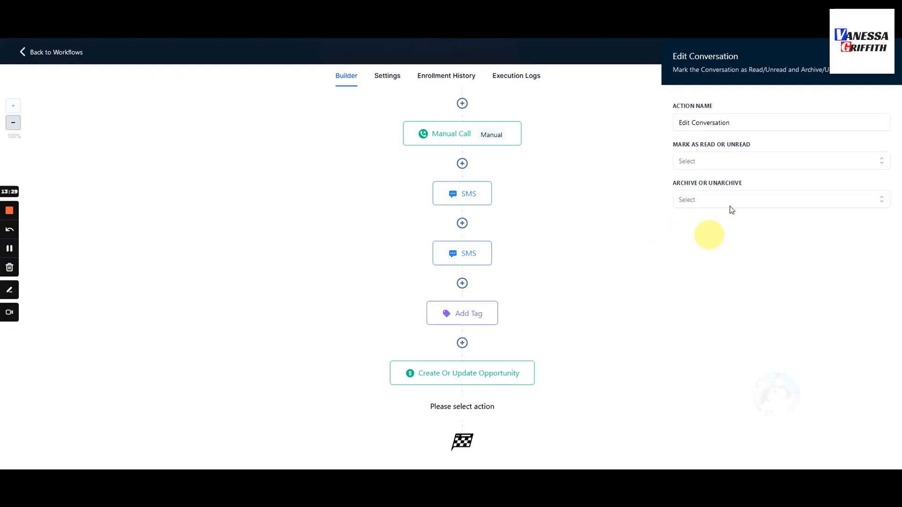
pyautogui.moveTo(699, 144); pyautogui.dragTo(724, 146)
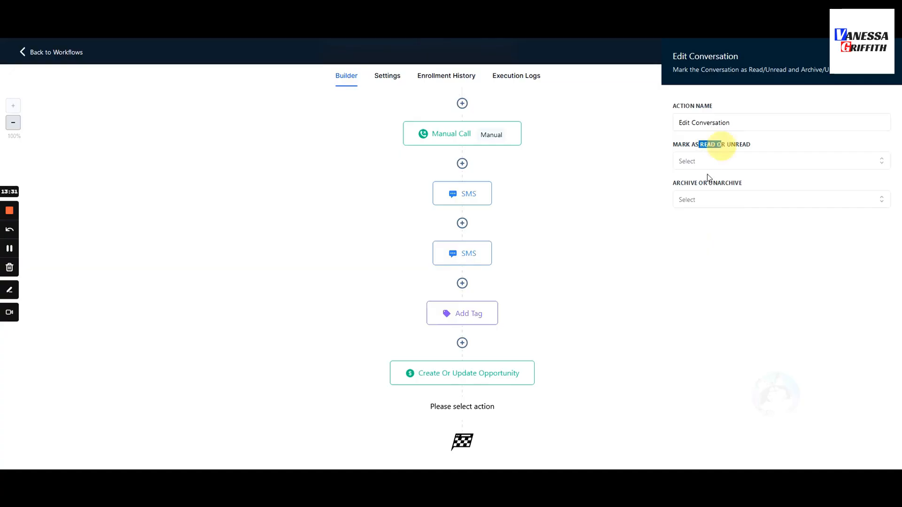
pyautogui.moveTo(698, 184); pyautogui.dragTo(747, 187)
pyautogui.click(692, 237)
pyautogui.click(885, 56)
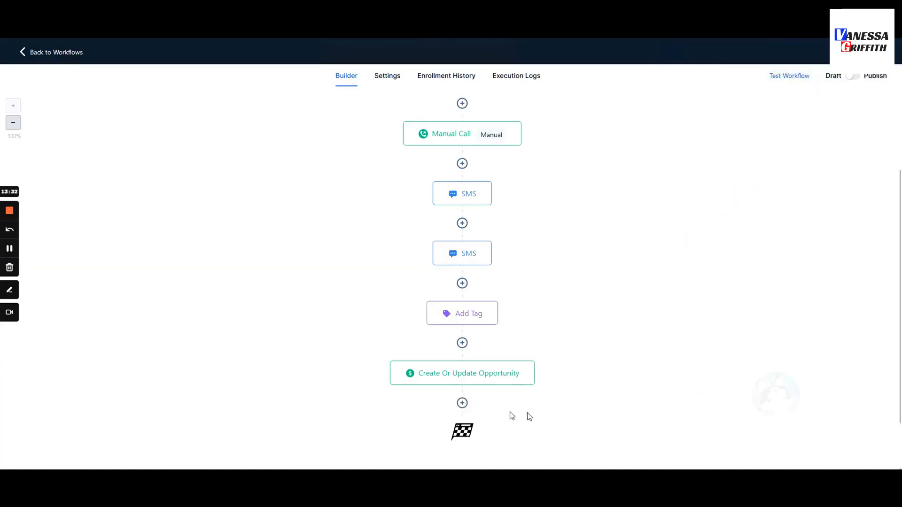
# Return to the action list for the end of the workflow and examine the Send Review Request and Stripe One Time Charge entries.
pyautogui.click(462, 404)
pyautogui.scroll(-14, 757, 330)
pyautogui.scroll(-7, 752, 337)
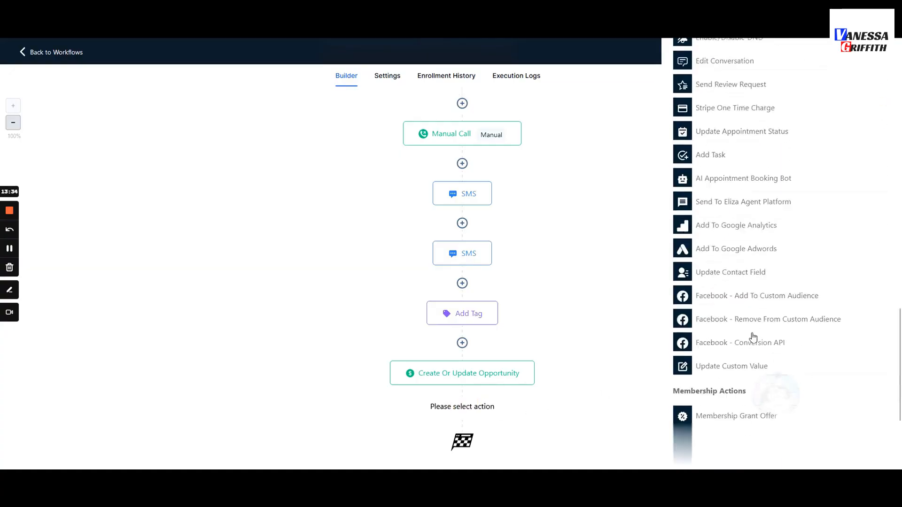
pyautogui.scroll(3, 753, 225)
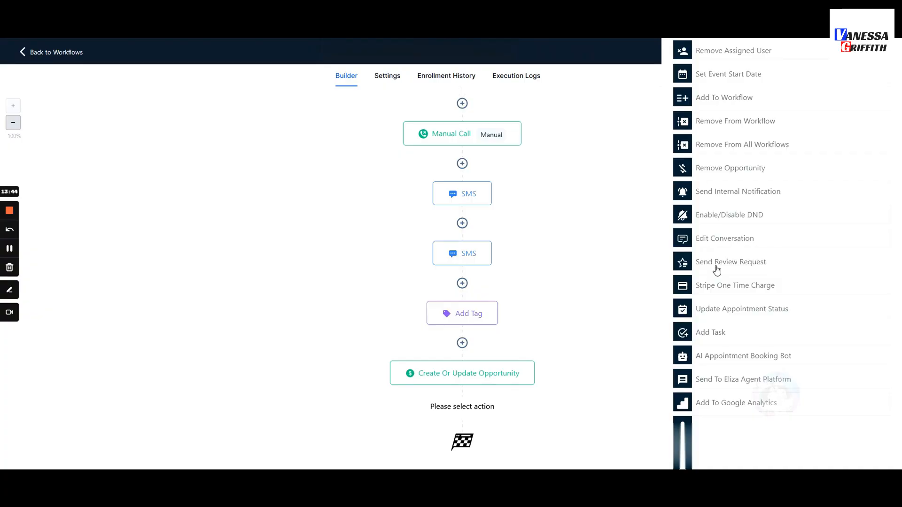
pyautogui.scroll(1, 716, 271)
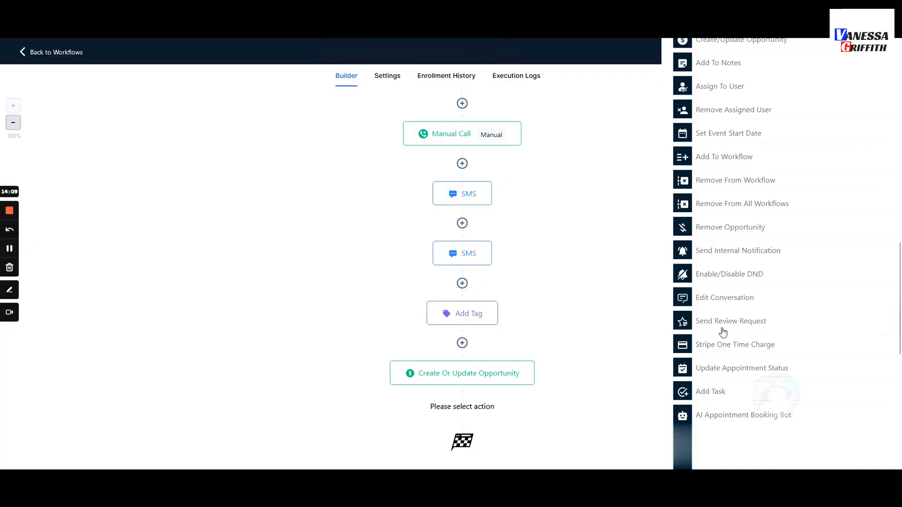
pyautogui.scroll(-1, 712, 352)
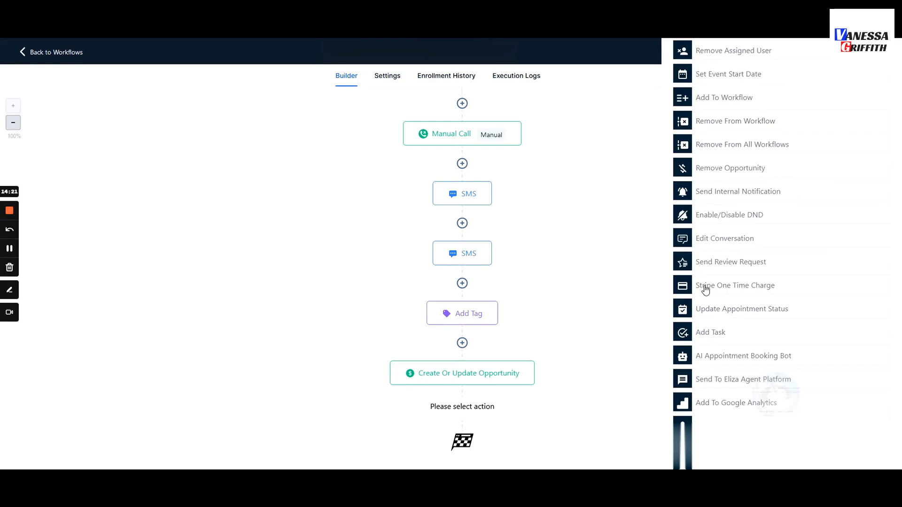
# Try the Stripe One Time Charge action with an amount of 75 and currency USD, and close it without saving.
pyautogui.click(786, 288)
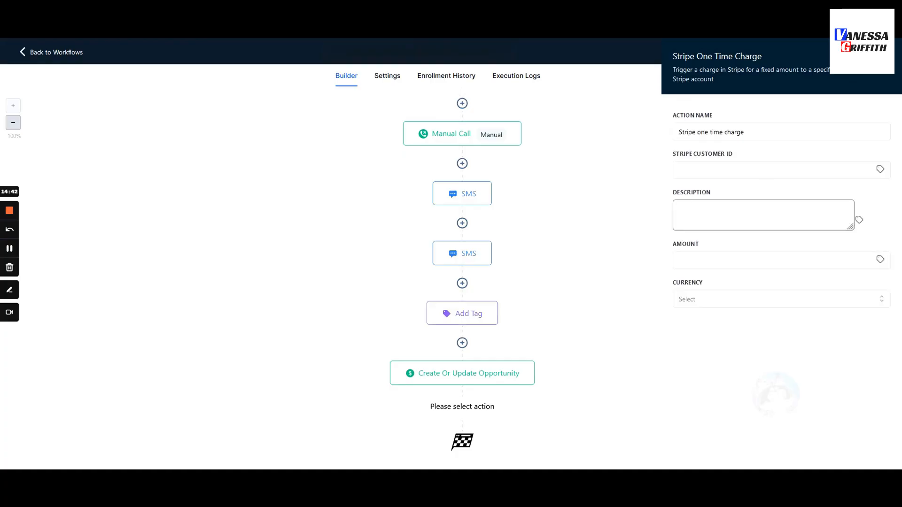
pyautogui.click(717, 172)
pyautogui.moveTo(697, 155); pyautogui.dragTo(728, 158)
pyautogui.moveTo(687, 195); pyautogui.dragTo(709, 196)
pyautogui.click(690, 242)
pyautogui.click(690, 258)
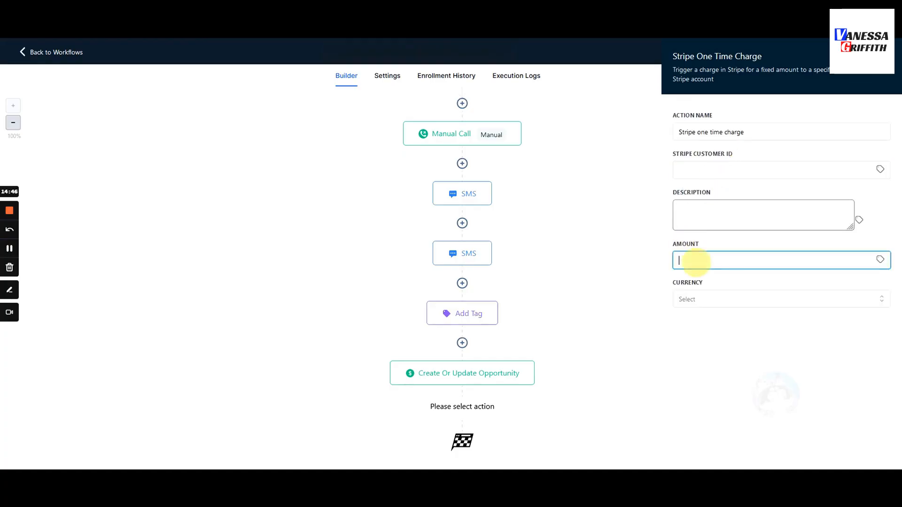
pyautogui.click(691, 304)
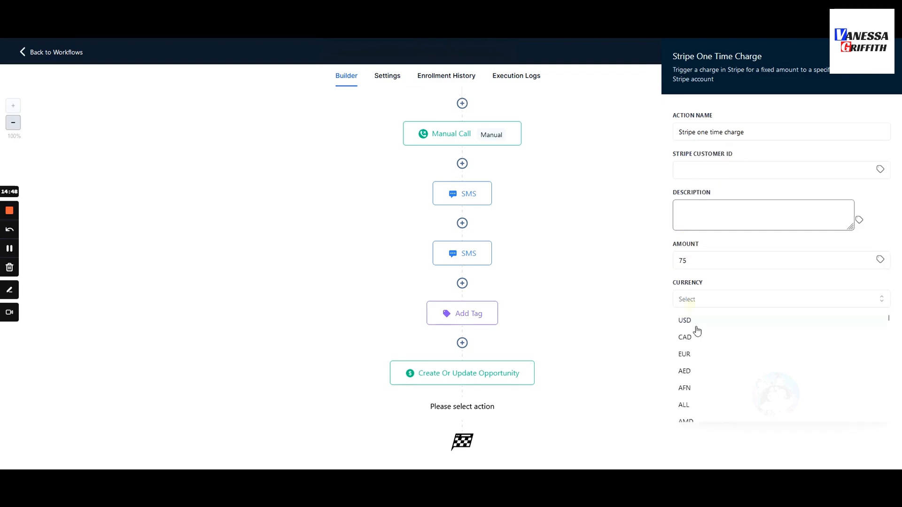
pyautogui.click(695, 329)
pyautogui.click(704, 299)
pyautogui.click(700, 325)
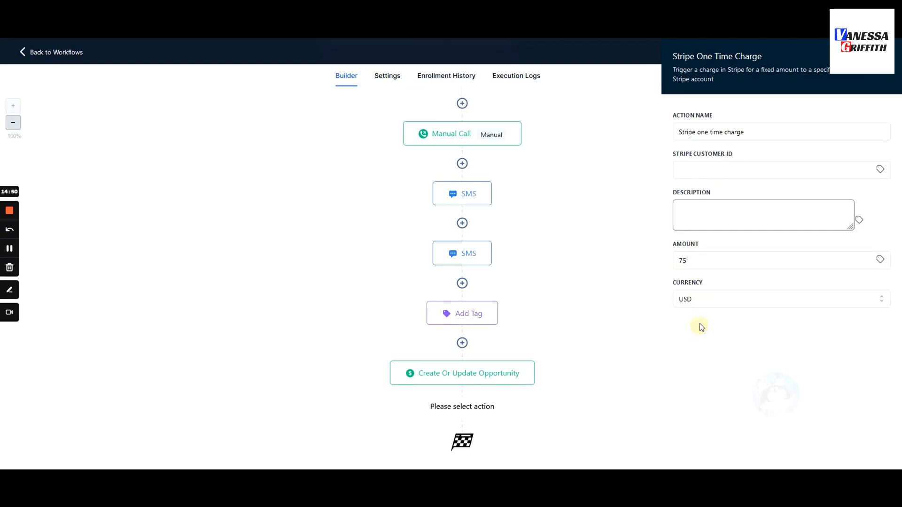
pyautogui.click(886, 56)
# Bring the action list back up and examine the Update Appointment Status, Add Task and AI Appointment Booking Bot entries.
pyautogui.click(462, 403)
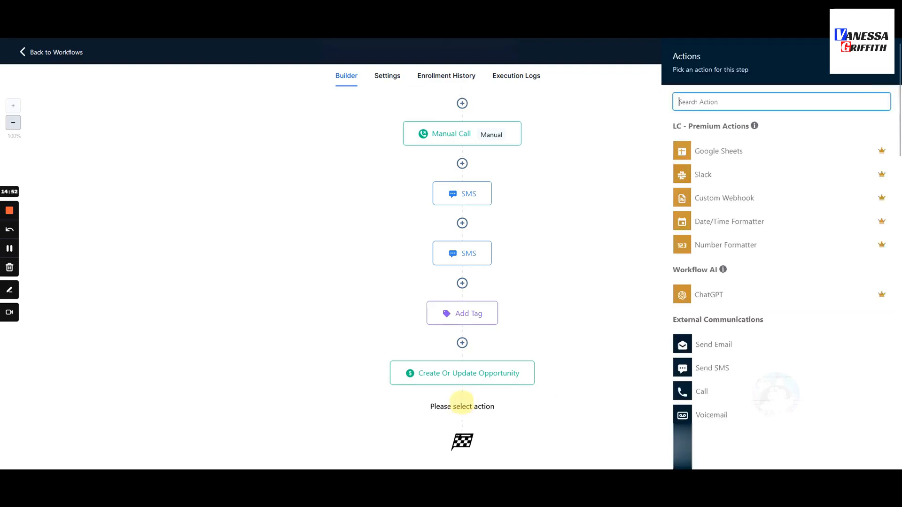
pyautogui.scroll(-3, 832, 317)
pyautogui.scroll(-10, 833, 318)
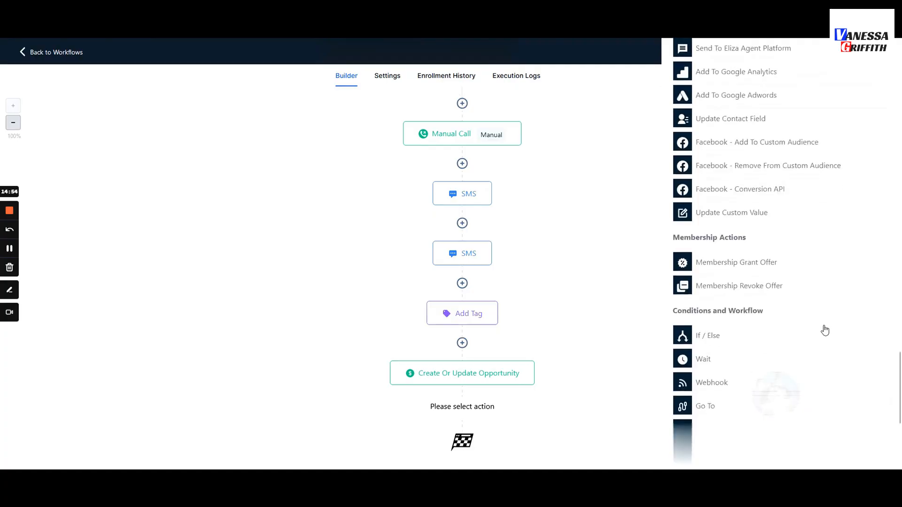
pyautogui.scroll(4, 817, 318)
pyautogui.scroll(3, 733, 233)
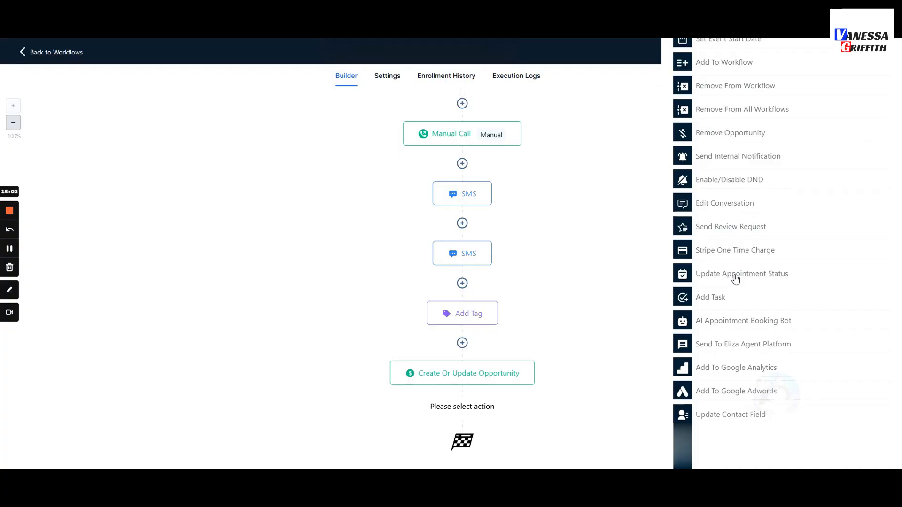
pyautogui.scroll(-1, 716, 298)
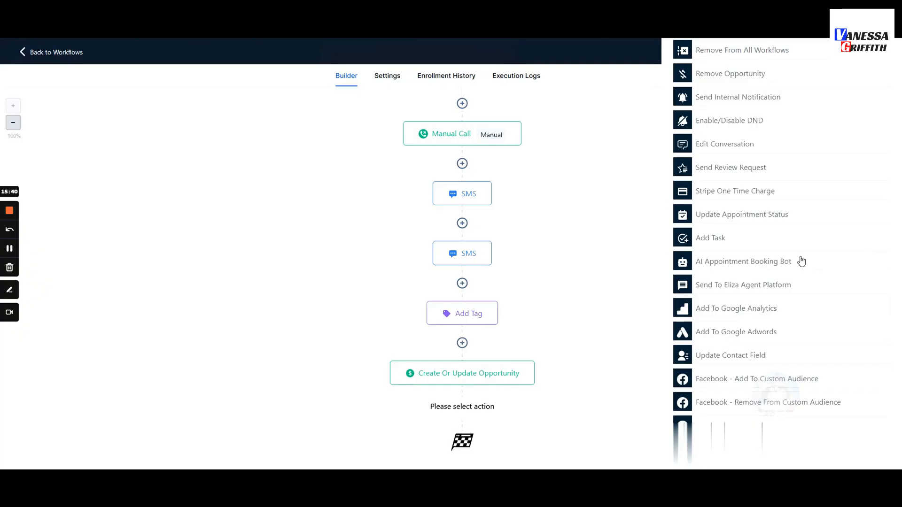
# Open the AI Appointment Booking Bot action, read its plan requirement, and close it.
pyautogui.click(710, 264)
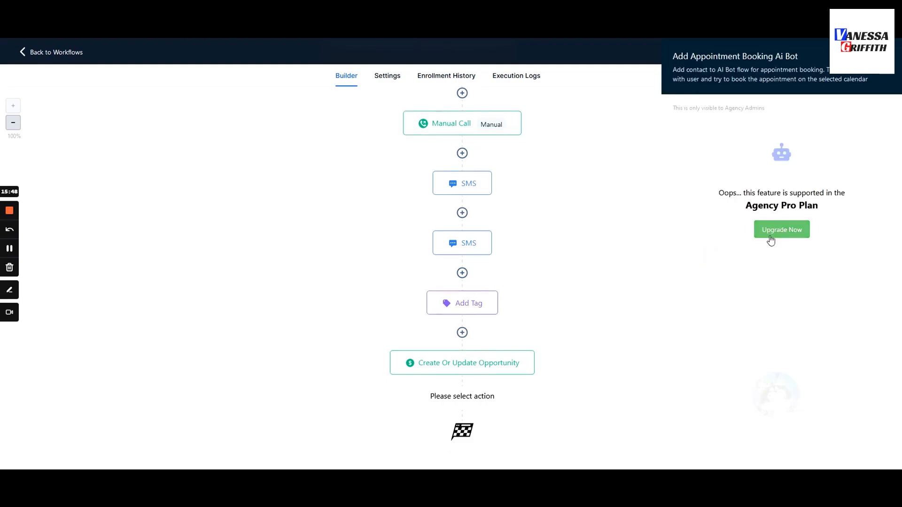
pyautogui.moveTo(746, 205)
pyautogui.mouseDown()
pyautogui.moveTo(846, 207)
pyautogui.moveTo(745, 207)
pyautogui.mouseUp()
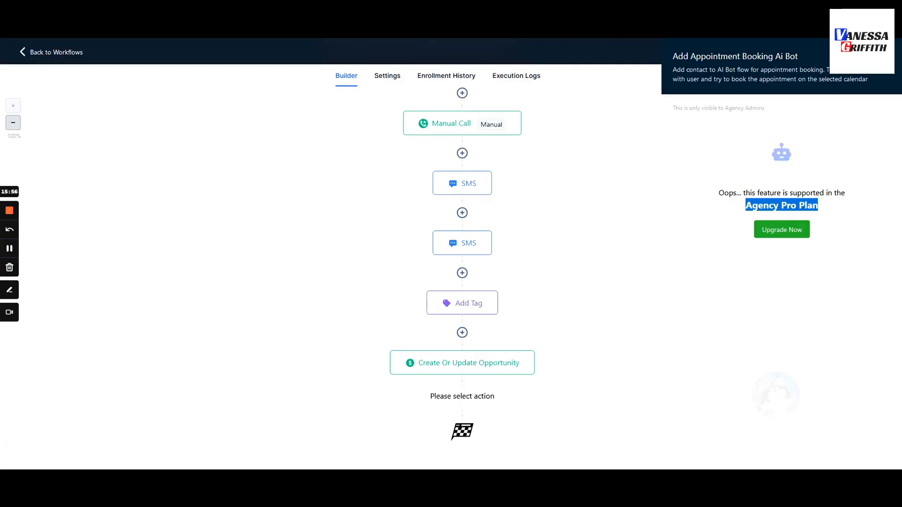
pyautogui.tripleClick(785, 205)
pyautogui.moveTo(719, 193); pyautogui.dragTo(848, 207)
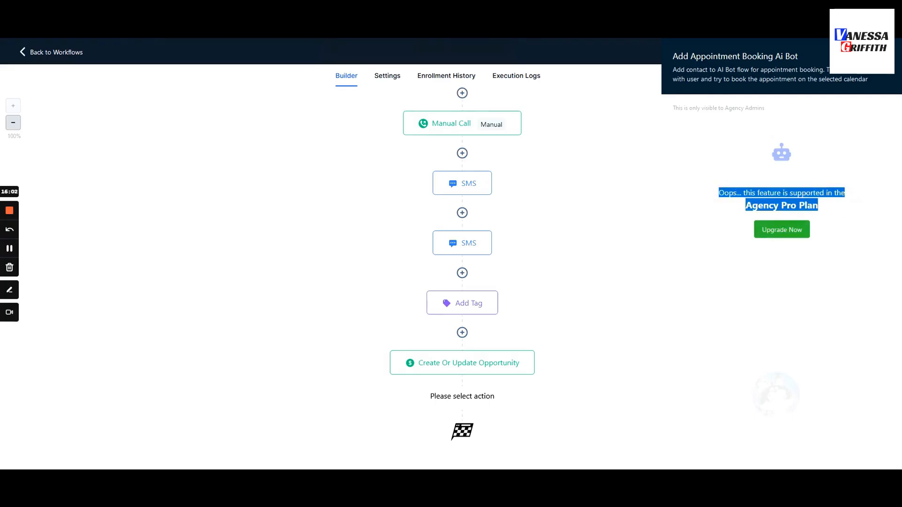
pyautogui.press('Escape')
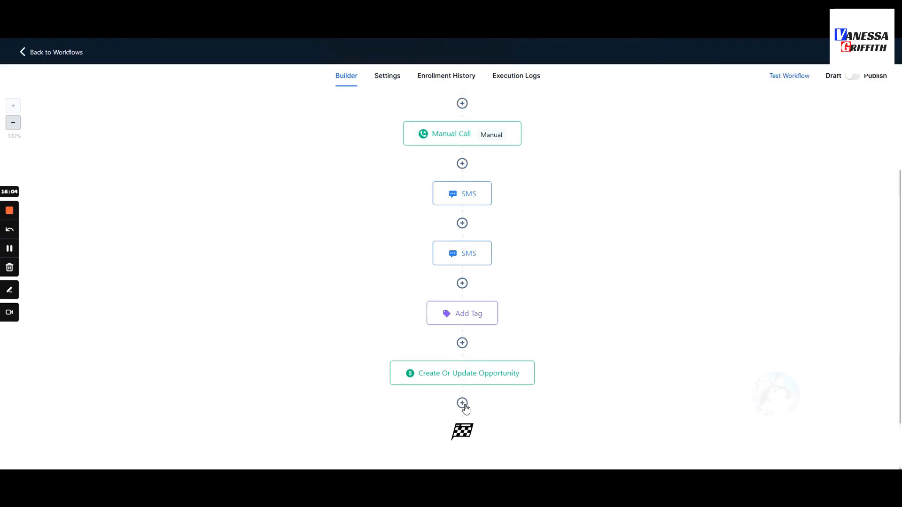
# Return to the action list at the end of the workflow and examine the Google, Facebook and Update Custom Value entries.
pyautogui.click(463, 405)
pyautogui.scroll(-20, 746, 304)
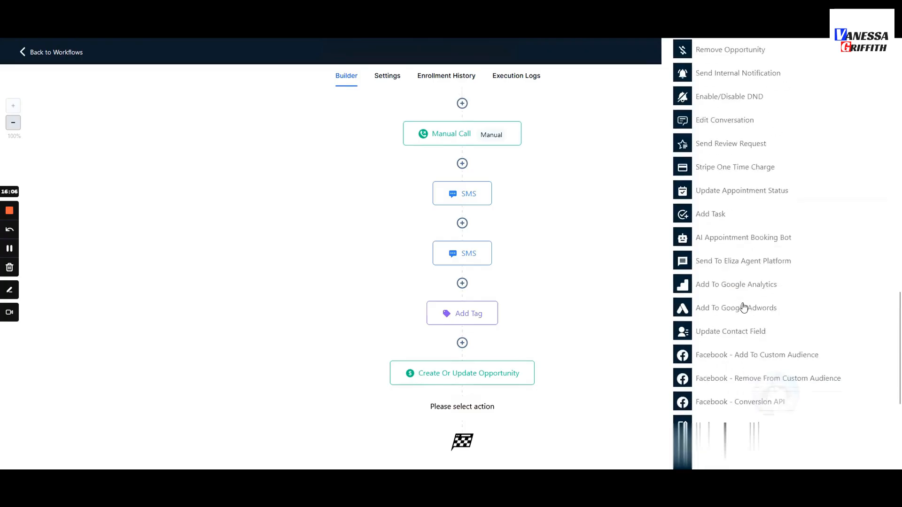
pyautogui.scroll(1, 743, 307)
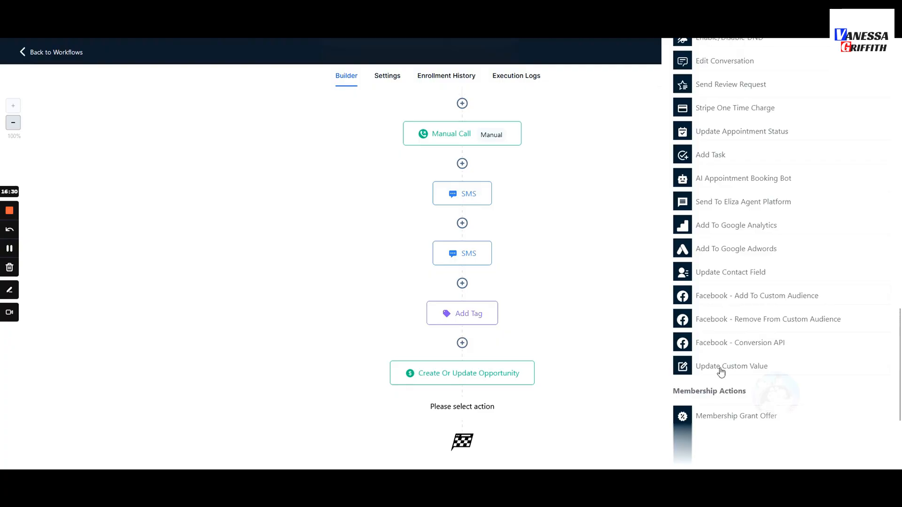
pyautogui.scroll(-3, 714, 264)
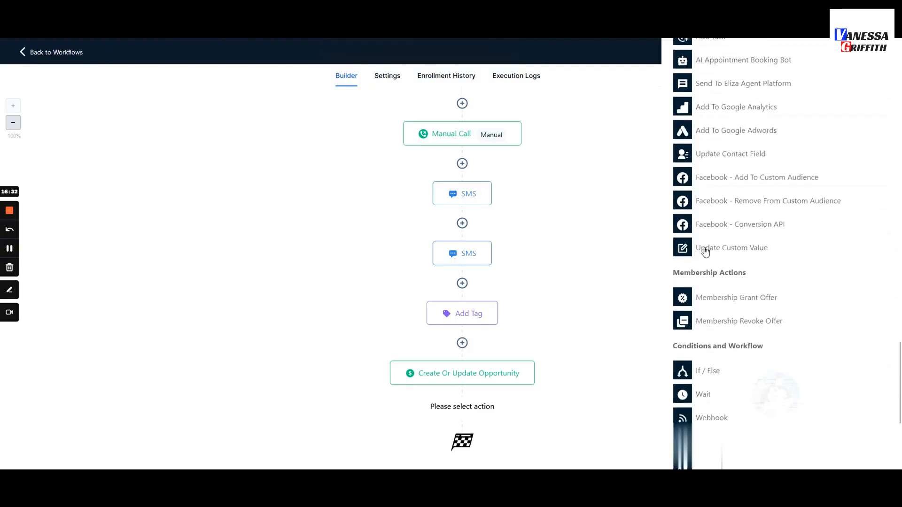
# Open the Update Custom Value action and examine its action name, custom value, current value and new value fields.
pyautogui.click(705, 249)
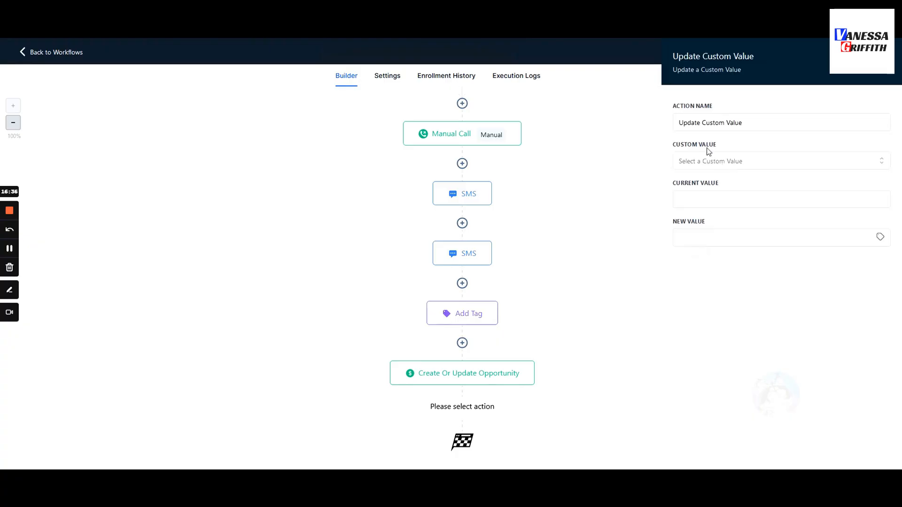
pyautogui.click(745, 123)
pyautogui.moveTo(745, 122); pyautogui.dragTo(677, 123)
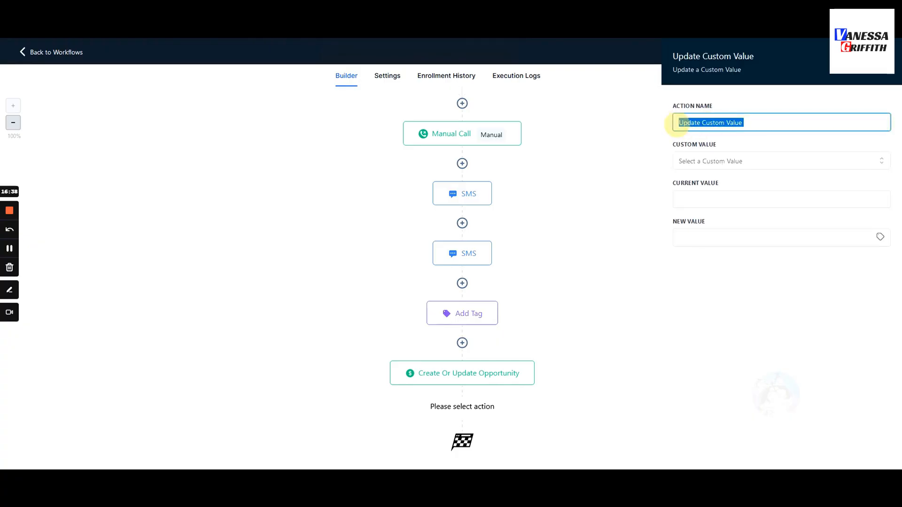
pyautogui.click(754, 146)
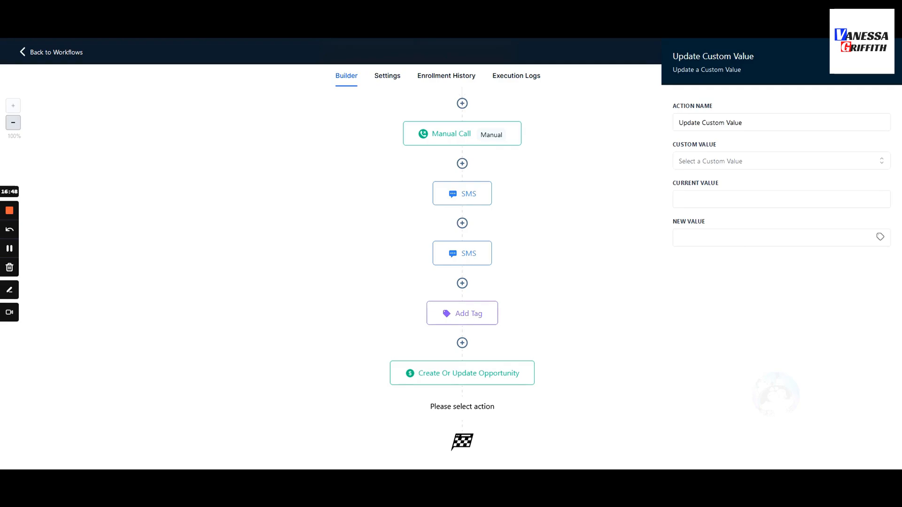
pyautogui.moveTo(680, 105)
pyautogui.mouseDown()
pyautogui.moveTo(728, 105)
pyautogui.moveTo(677, 105)
pyautogui.mouseUp()
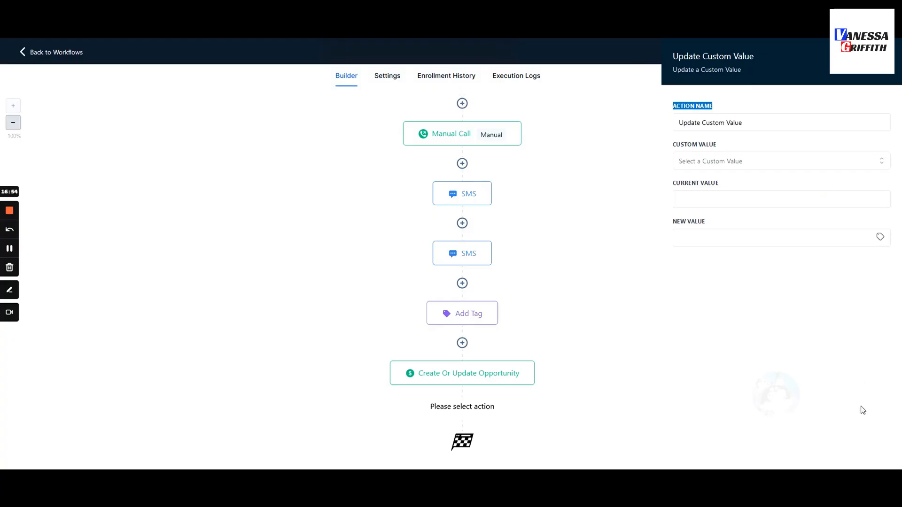
# Bring the action list back up and examine the Membership Actions and Conditions and Workflow groups.
pyautogui.click(462, 405)
pyautogui.scroll(-10, 732, 312)
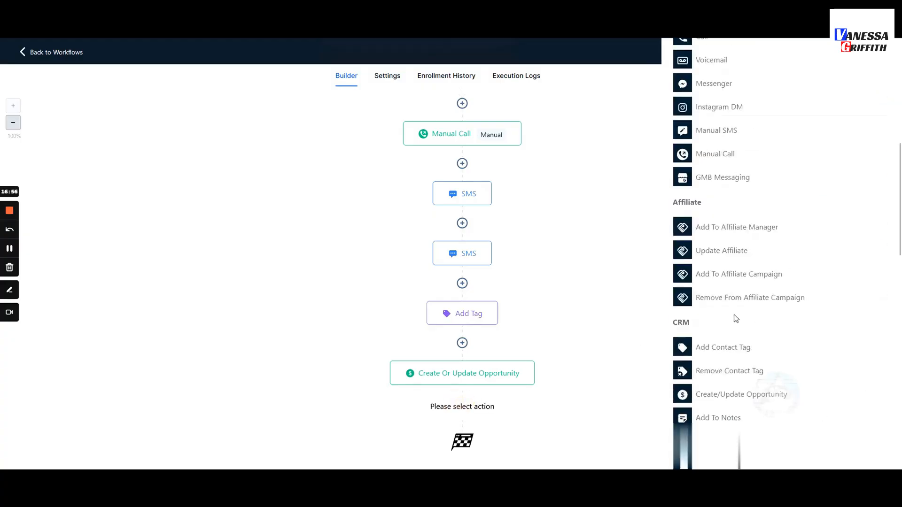
pyautogui.scroll(-10, 732, 313)
pyautogui.scroll(2, 740, 226)
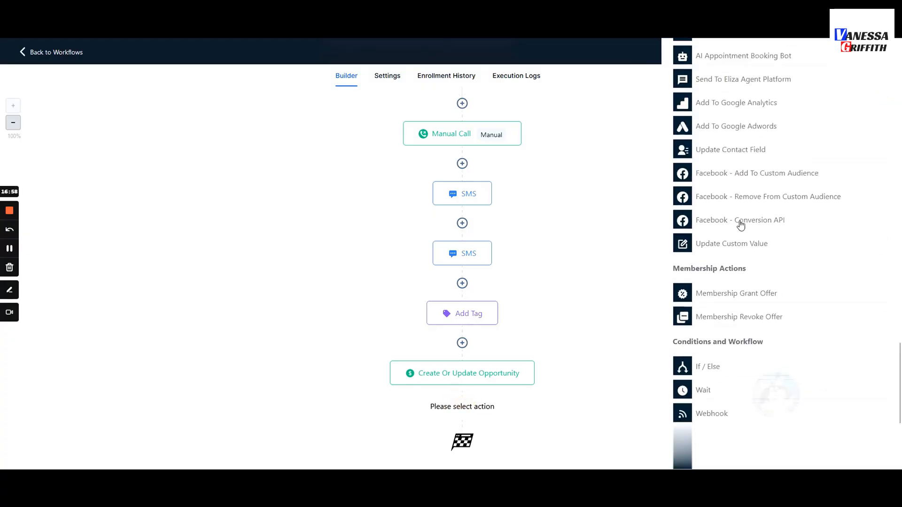
pyautogui.moveTo(691, 297); pyautogui.dragTo(745, 318)
pyautogui.scroll(-1, 726, 307)
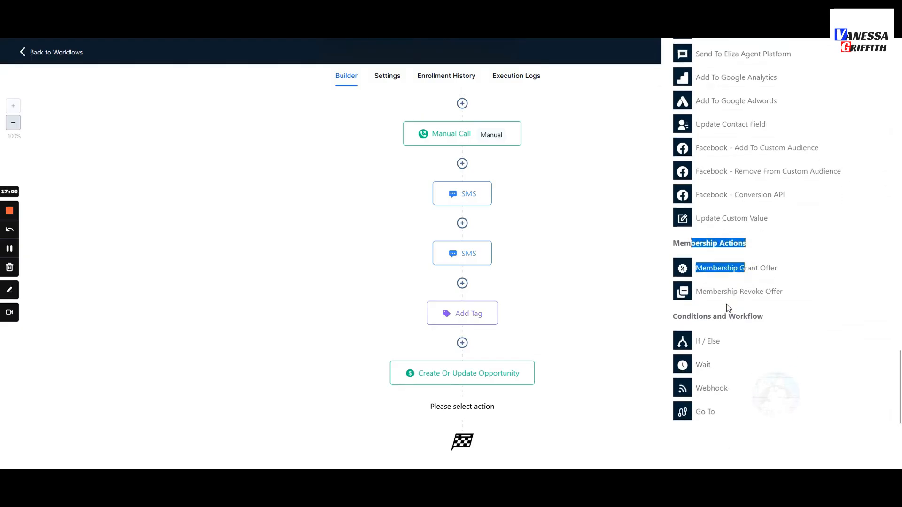
pyautogui.moveTo(682, 311); pyautogui.dragTo(776, 314)
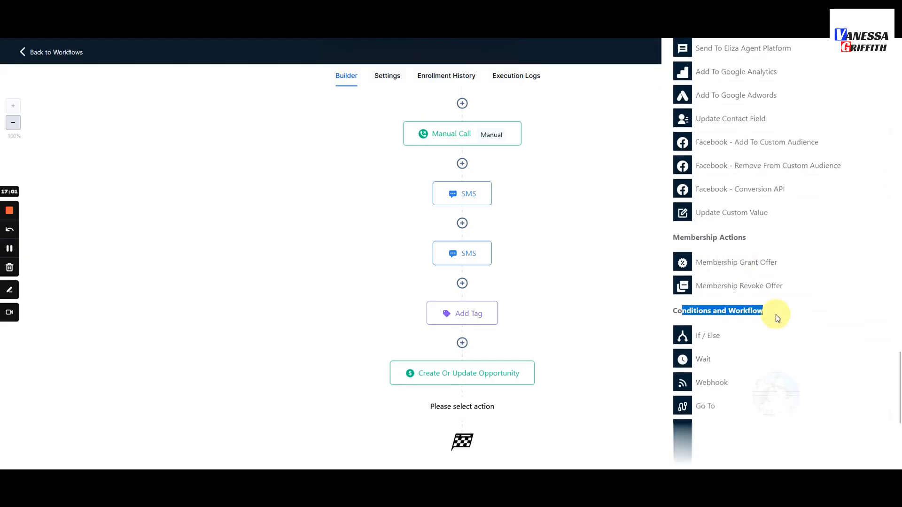
# Add an If / Else condition at the end of the workflow, name its branch "clicked trigger link" and try to add another branch.
pyautogui.click(708, 336)
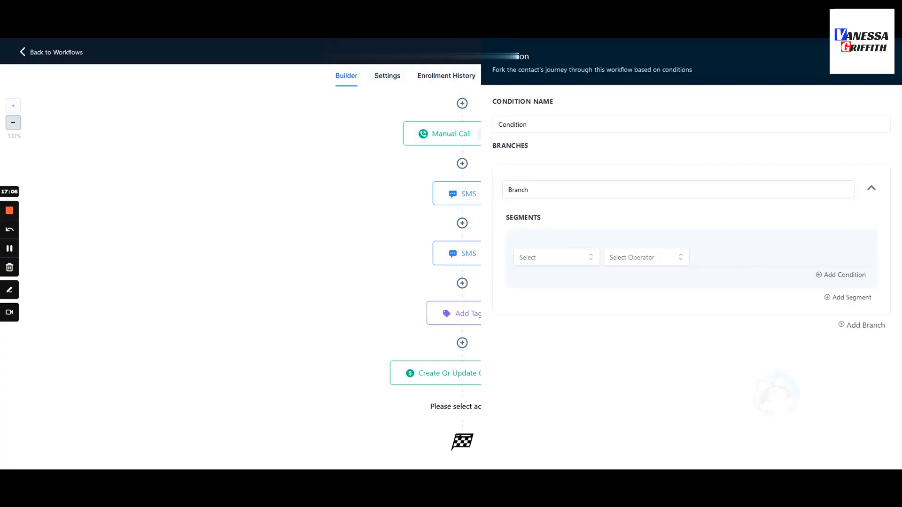
pyautogui.click(519, 191)
pyautogui.moveTo(528, 190); pyautogui.dragTo(502, 192)
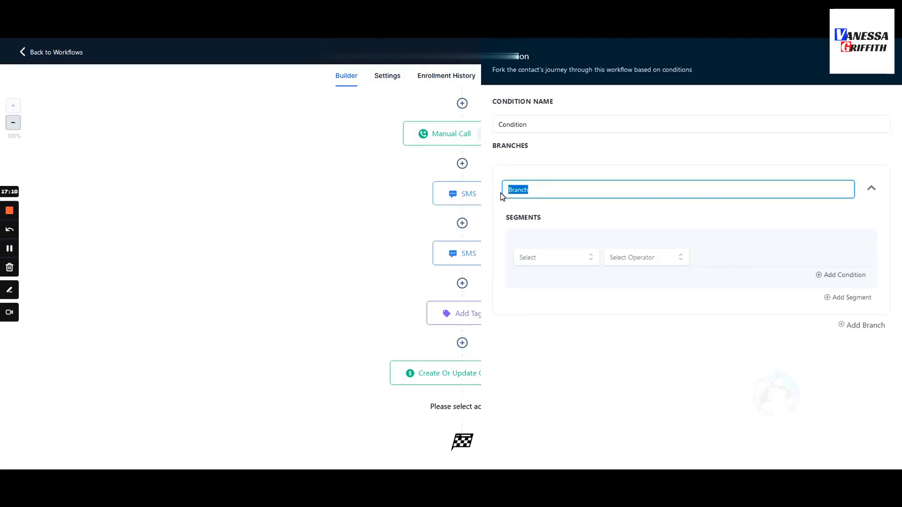
pyautogui.write('clicked trigger link')
pyautogui.click(842, 327)
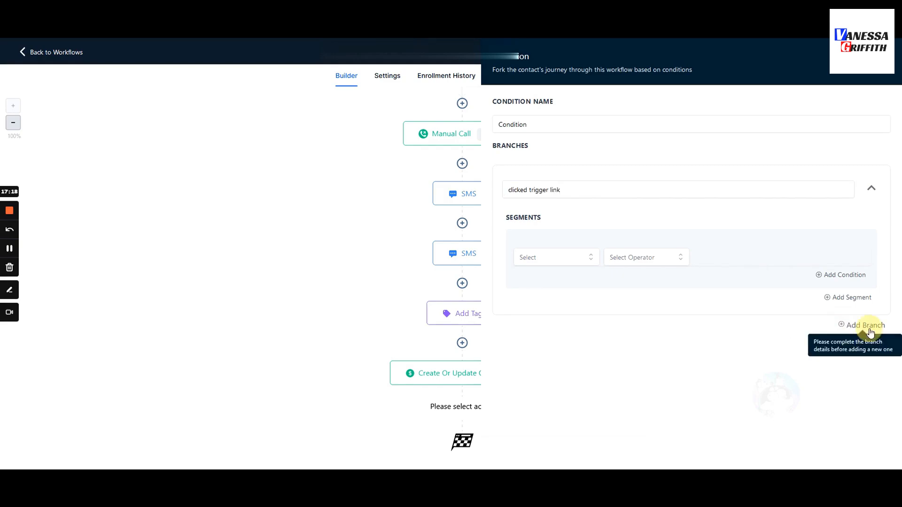
# Examine the Contact Details fields available for the branch's segment, from the standard fields to the last attribution fields.
pyautogui.click(550, 254)
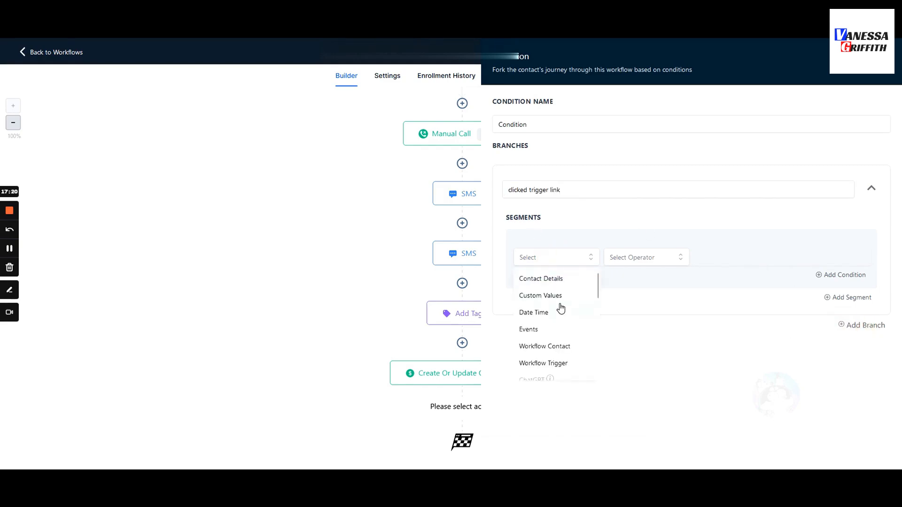
pyautogui.scroll(-2, 559, 306)
pyautogui.scroll(2, 561, 292)
pyautogui.click(554, 280)
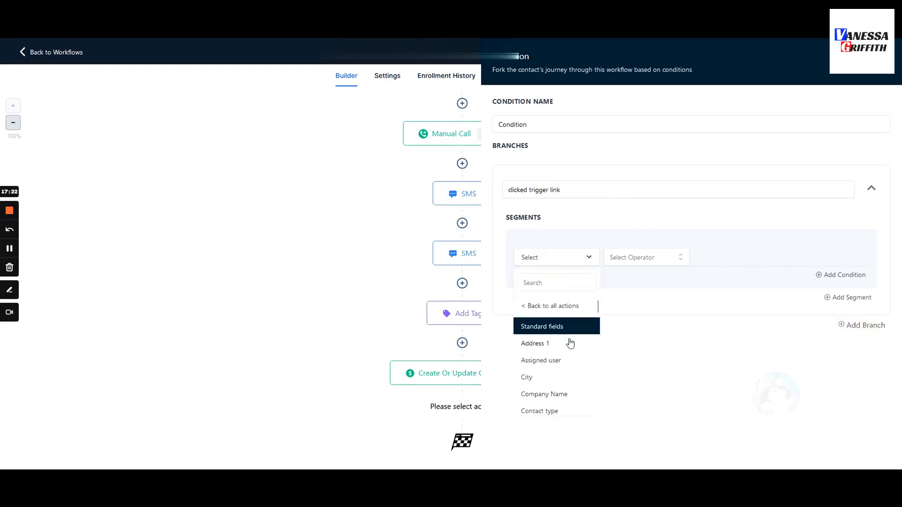
pyautogui.scroll(-3, 571, 343)
pyautogui.scroll(-6, 572, 345)
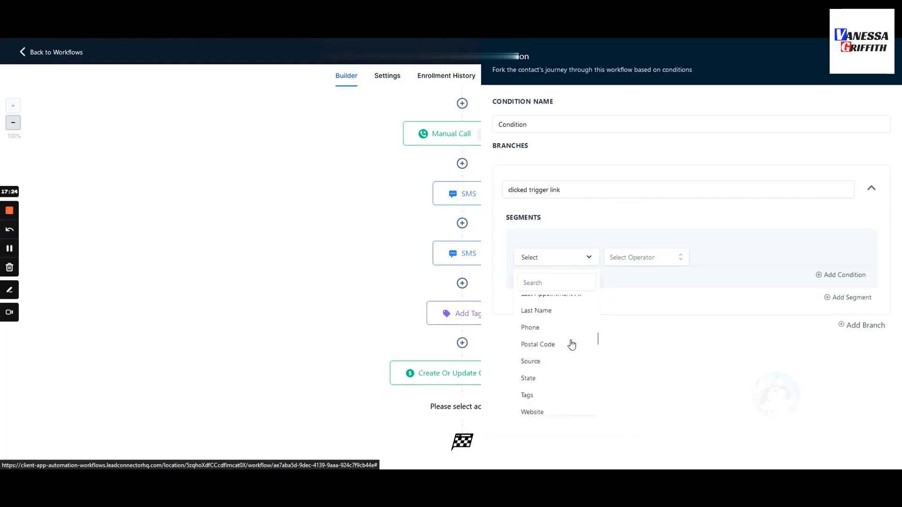
pyautogui.scroll(-3, 566, 369)
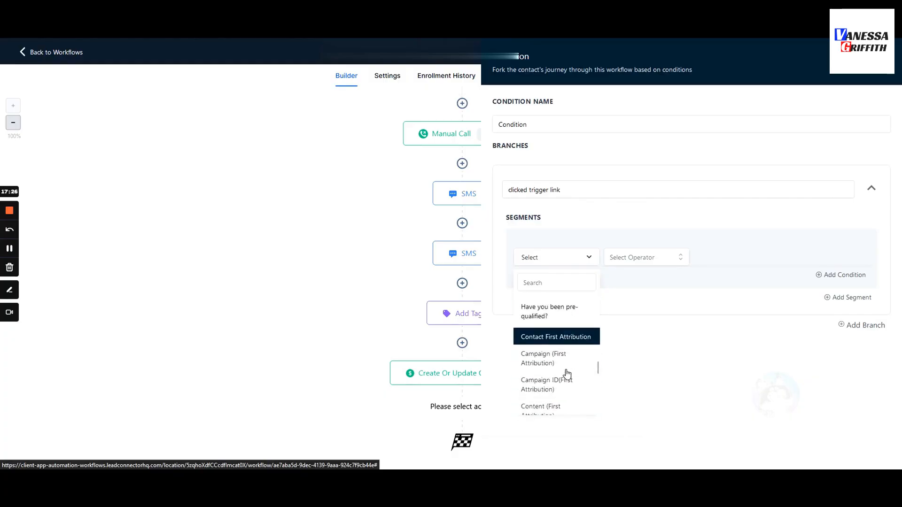
pyautogui.scroll(-4, 557, 353)
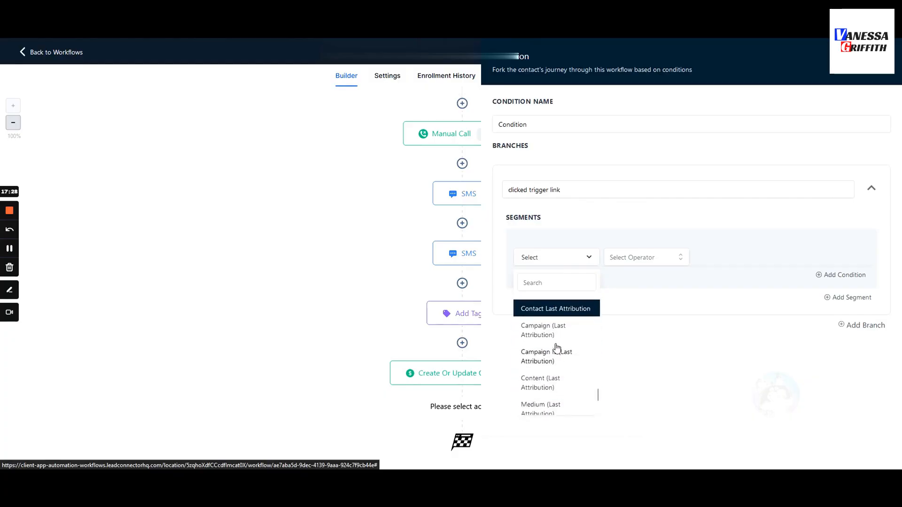
pyautogui.scroll(-1, 563, 355)
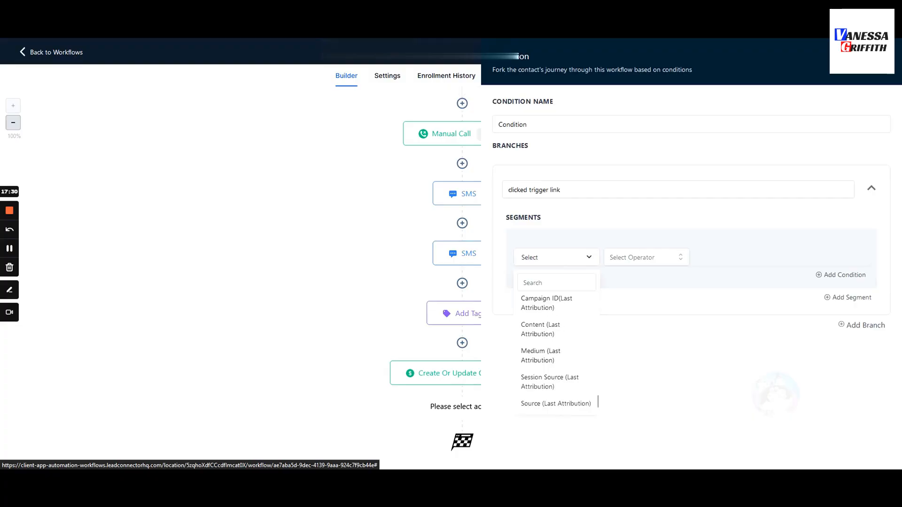
# Search the Contact Details fields for "trigger", clear the search and go back to all condition categories.
pyautogui.click(551, 282)
pyautogui.write('trig')
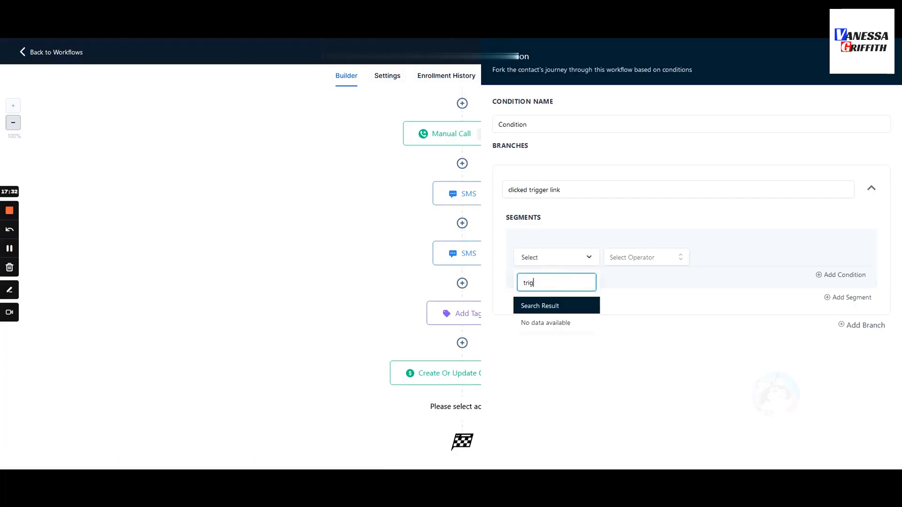
pyautogui.write('ger')
pyautogui.click(558, 262)
pyautogui.click(557, 262)
pyautogui.hotkey('ctrl', 'a')
pyautogui.press('BackSpace')
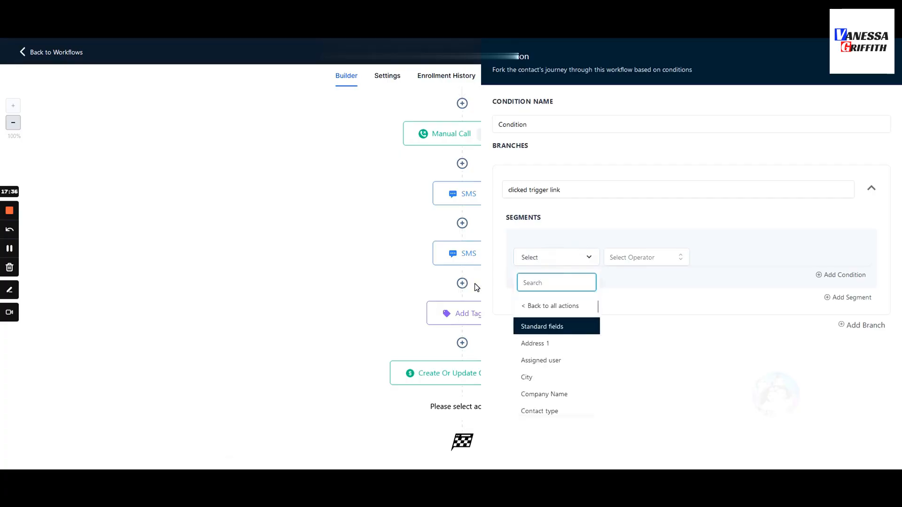
pyautogui.click(540, 306)
# Try Workflow Trigger with the operator Is as the segment's condition and check its available values.
pyautogui.click(557, 260)
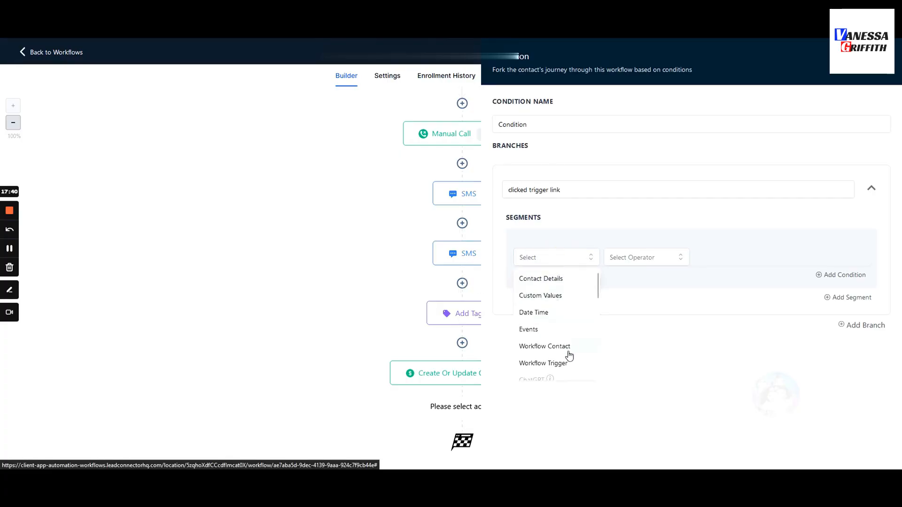
pyautogui.click(556, 364)
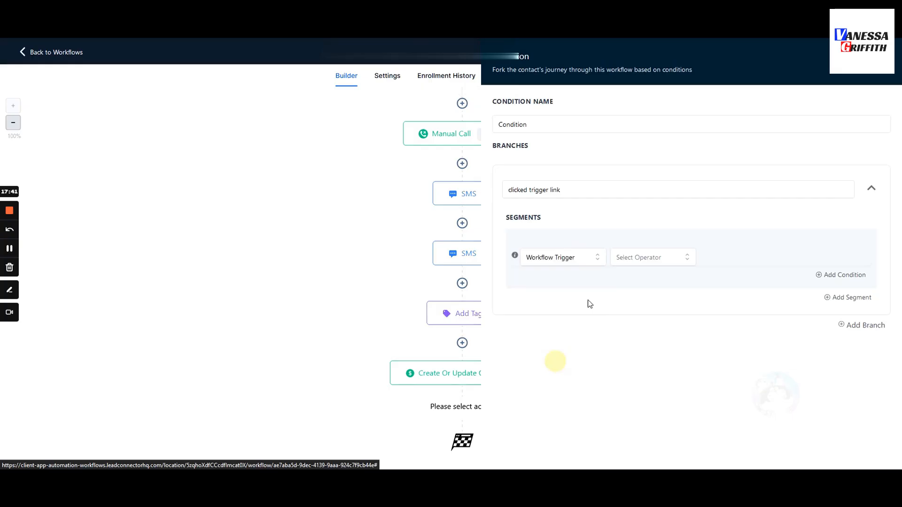
pyautogui.click(644, 258)
pyautogui.click(631, 280)
pyautogui.click(748, 259)
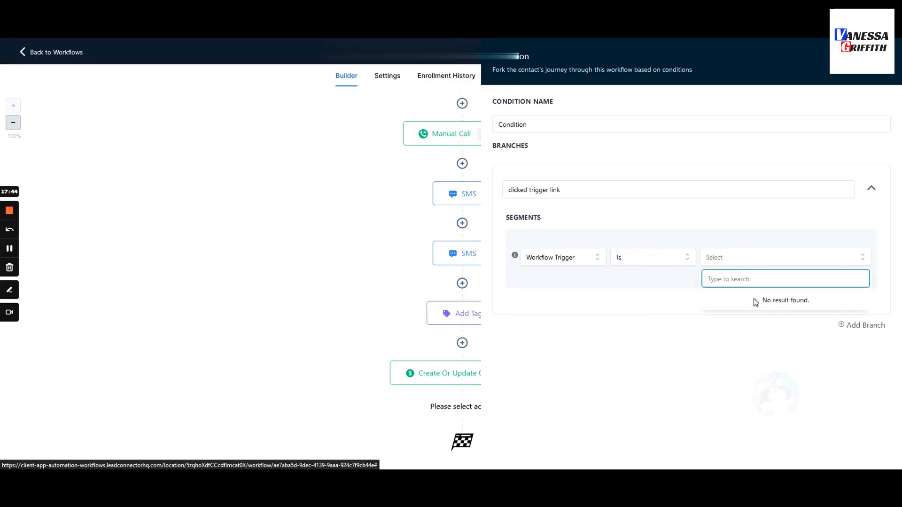
# Rename the branch as "is weekend" and change the segment's condition to Current Day of month.
pyautogui.click(558, 265)
pyautogui.scroll(-5, 563, 301)
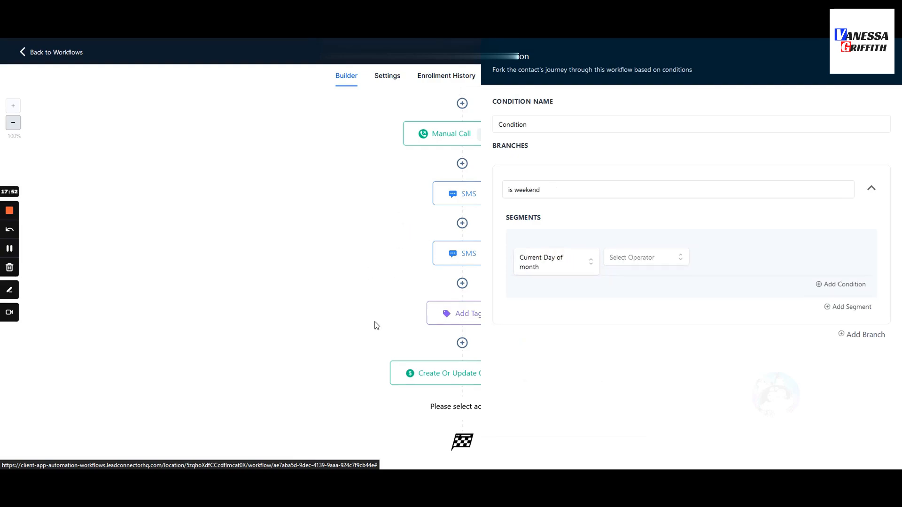
pyautogui.scroll(1, 390, 286)
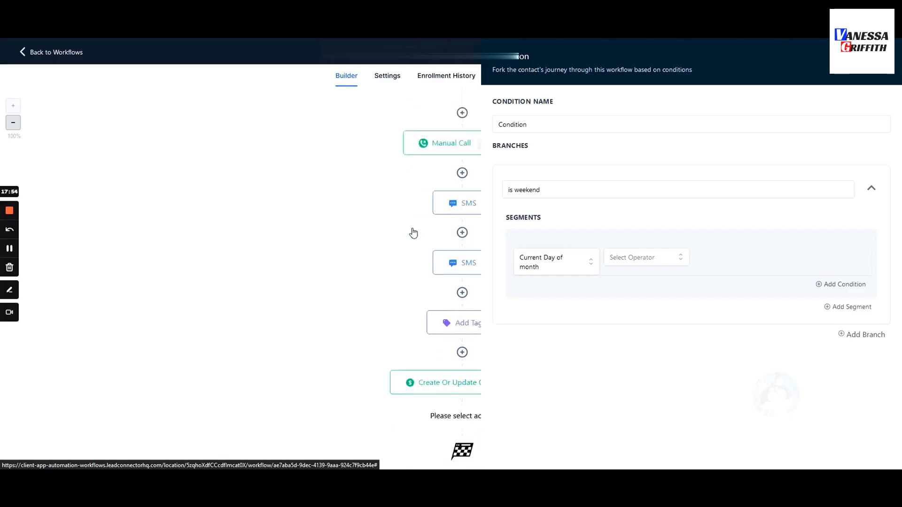
pyautogui.scroll(-2, 414, 233)
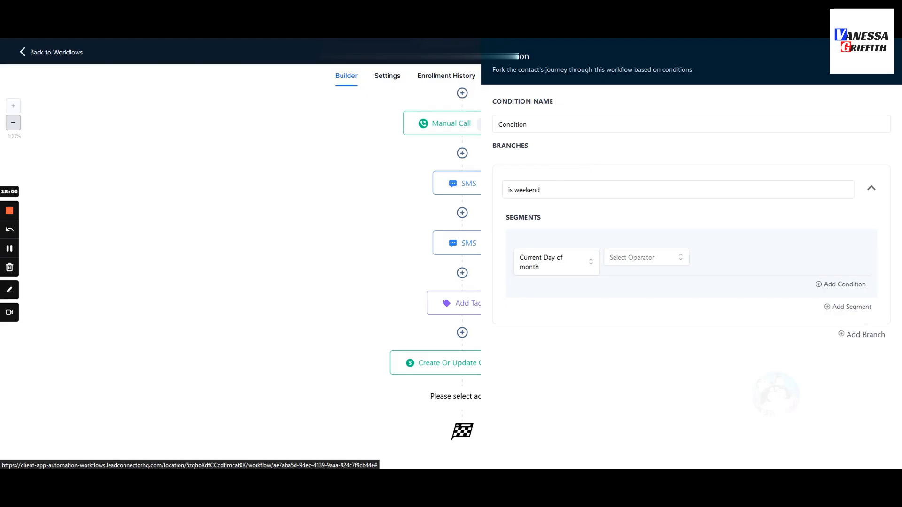
pyautogui.moveTo(558, 192); pyautogui.dragTo(474, 194)
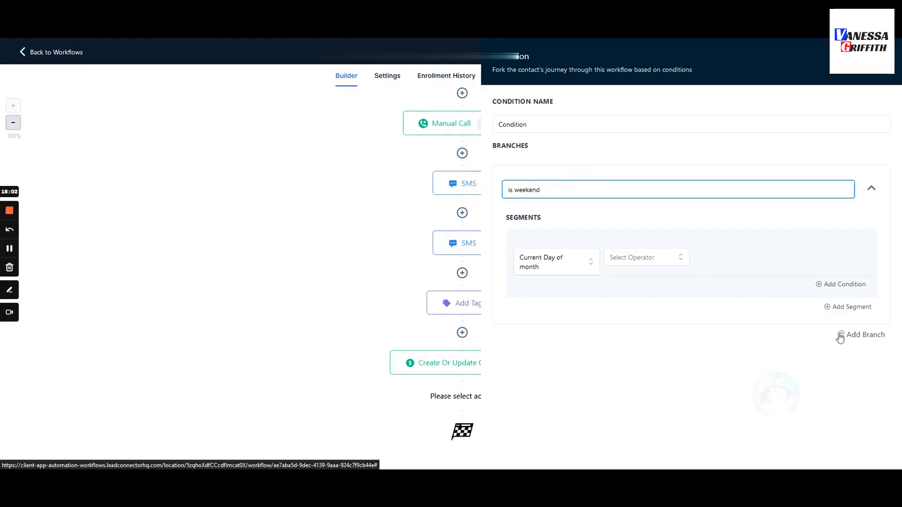
# Try the operator Is for the Current Day of month condition and look through its day values.
pyautogui.click(643, 258)
pyautogui.click(628, 280)
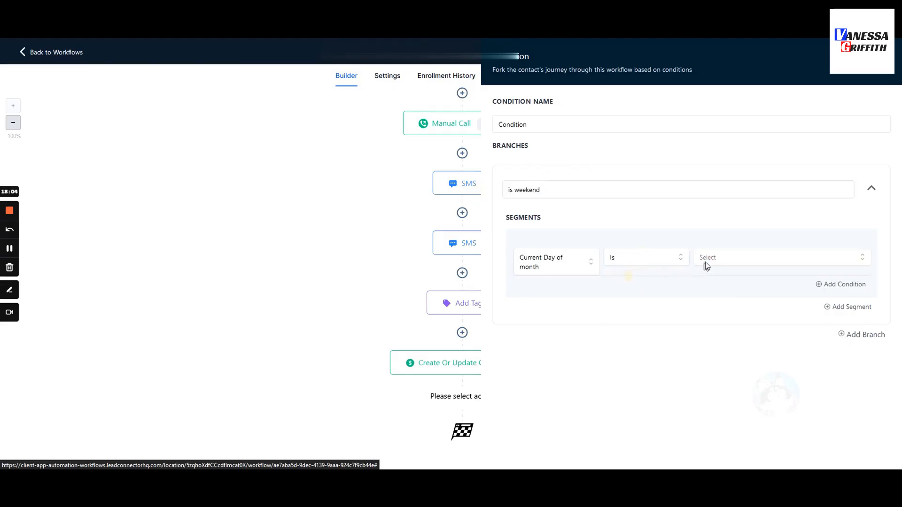
pyautogui.click(706, 263)
pyautogui.scroll(-2, 724, 324)
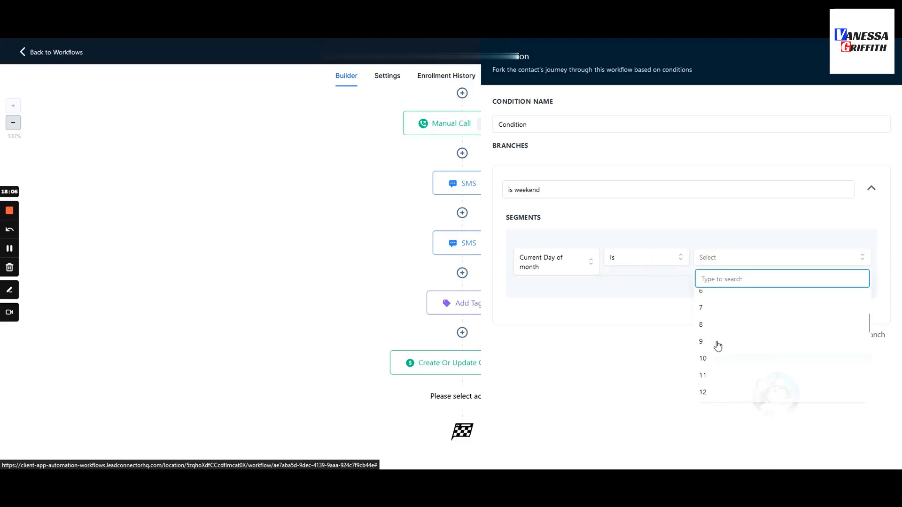
# Change the segment's condition to Current Day of week with the operator Is not and the value Sunday.
pyautogui.click(570, 266)
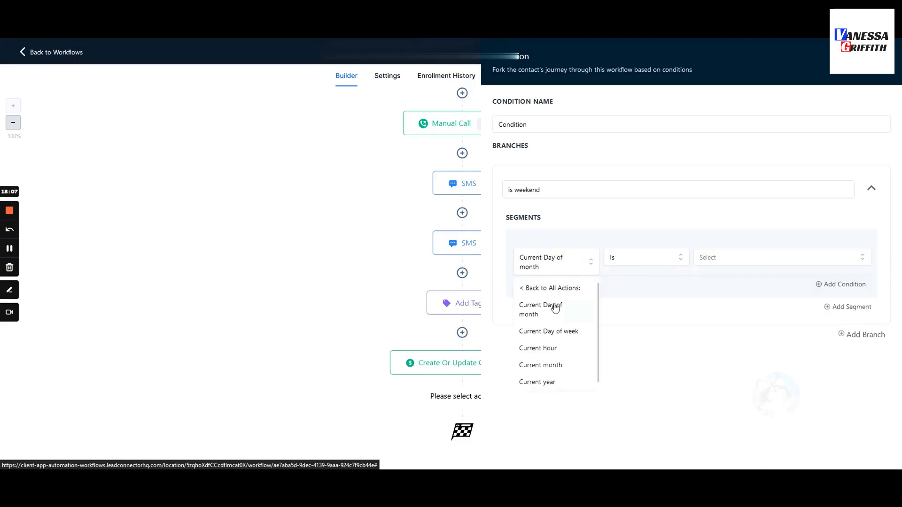
pyautogui.click(567, 331)
pyautogui.click(638, 259)
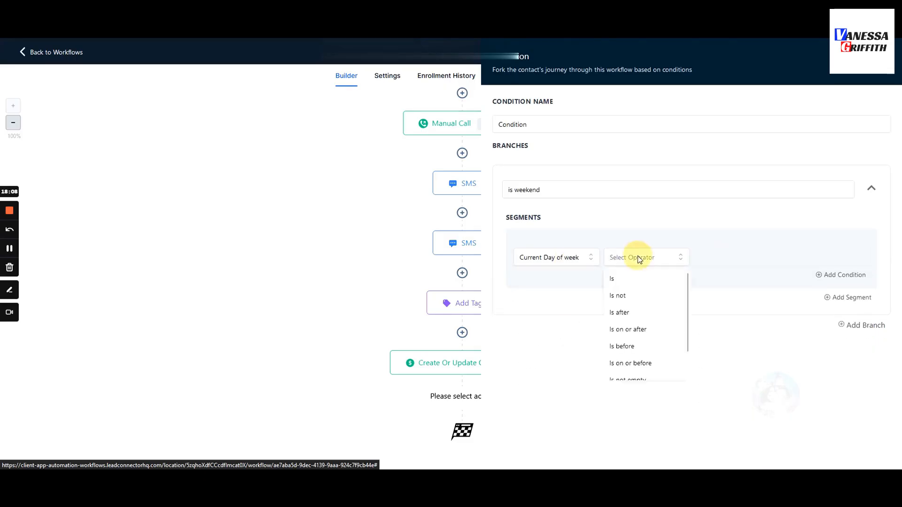
pyautogui.click(630, 298)
pyautogui.click(730, 255)
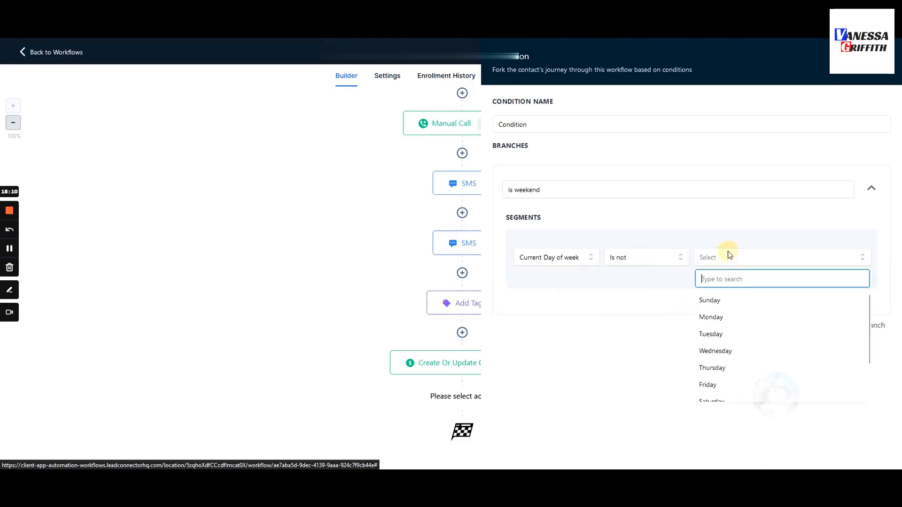
pyautogui.click(729, 301)
# Add a second AND condition to the segment, using Current Day of week with the operator Is not.
pyautogui.click(841, 274)
pyautogui.click(558, 307)
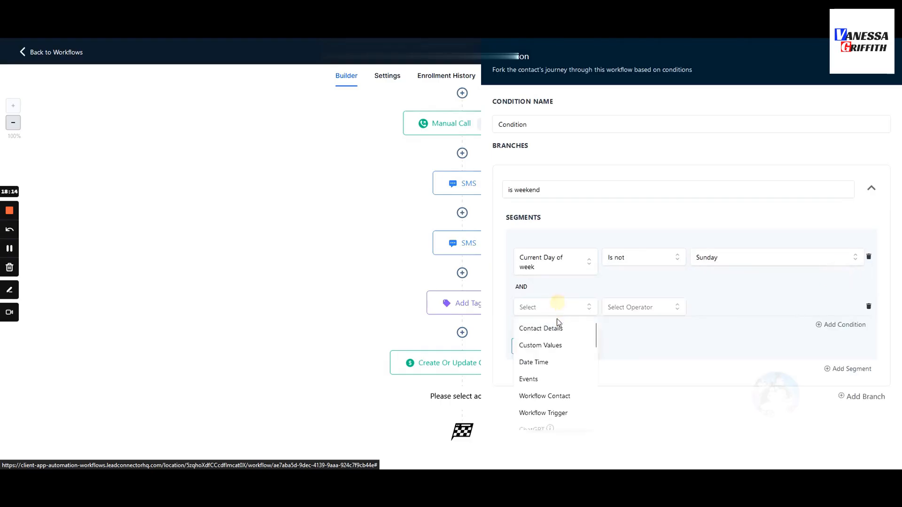
pyautogui.scroll(-2, 561, 352)
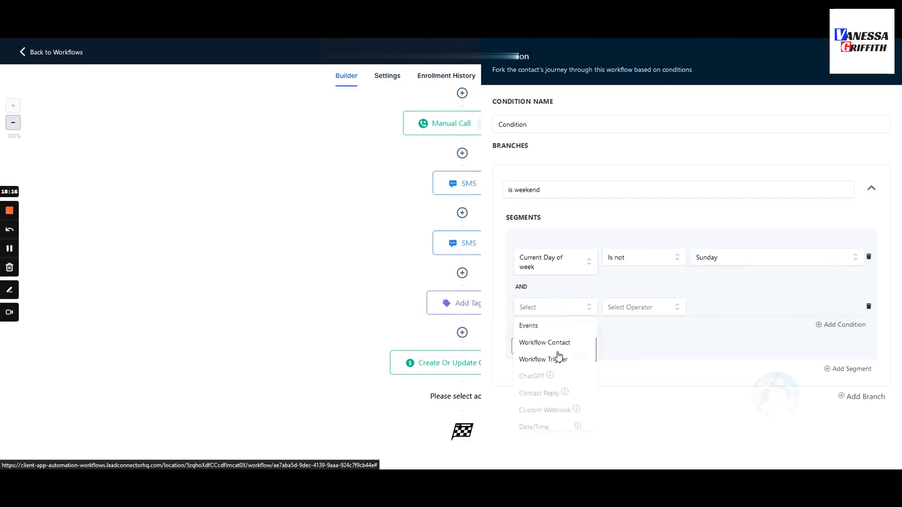
pyautogui.scroll(2, 557, 359)
pyautogui.click(543, 370)
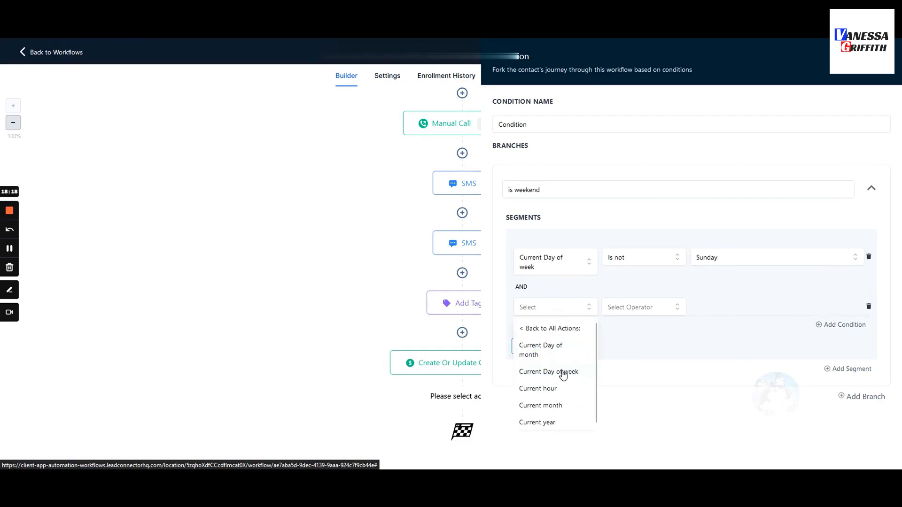
pyautogui.click(557, 375)
pyautogui.click(632, 314)
pyautogui.click(629, 346)
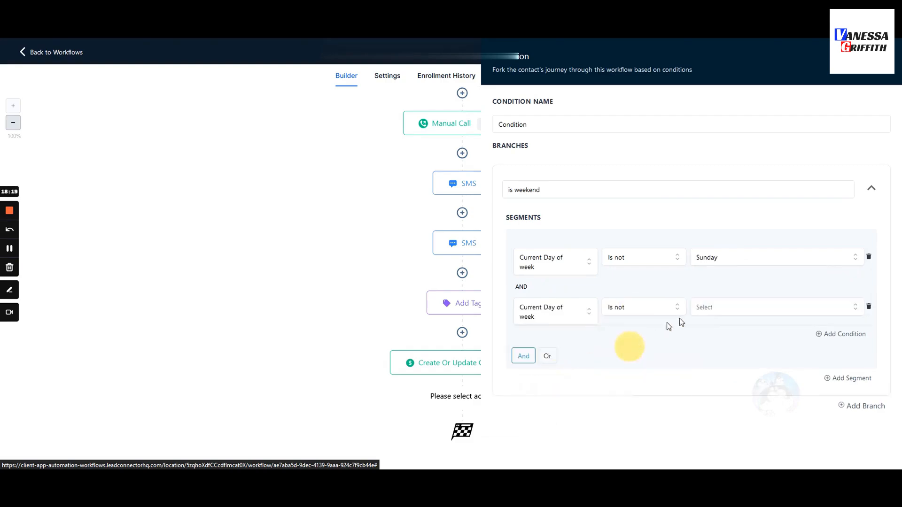
# Set the value of the segment's second condition to Saturday.
pyautogui.click(714, 310)
pyautogui.scroll(-2, 707, 409)
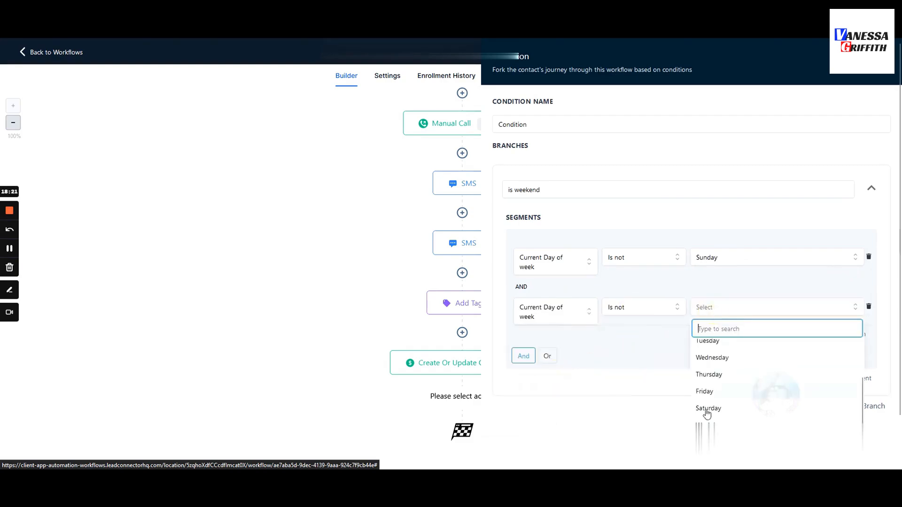
pyautogui.click(708, 411)
pyautogui.click(712, 309)
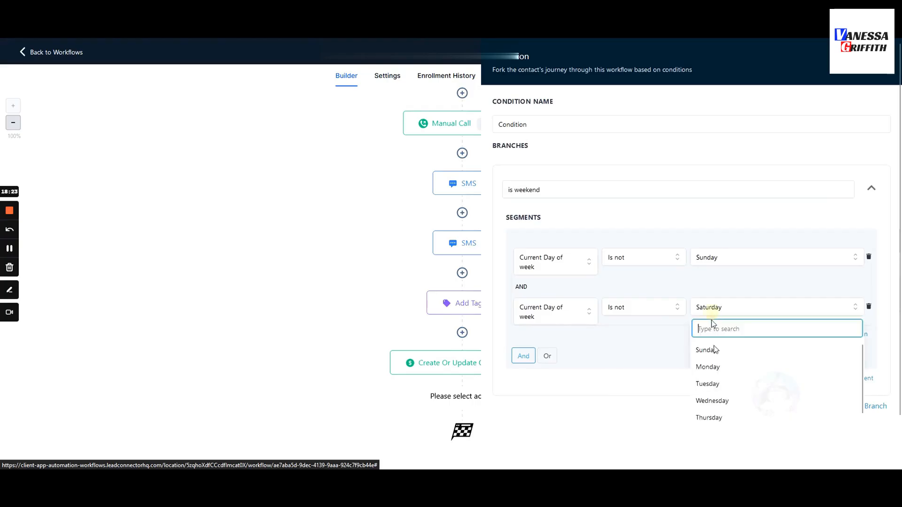
pyautogui.scroll(-2, 714, 376)
pyautogui.click(650, 364)
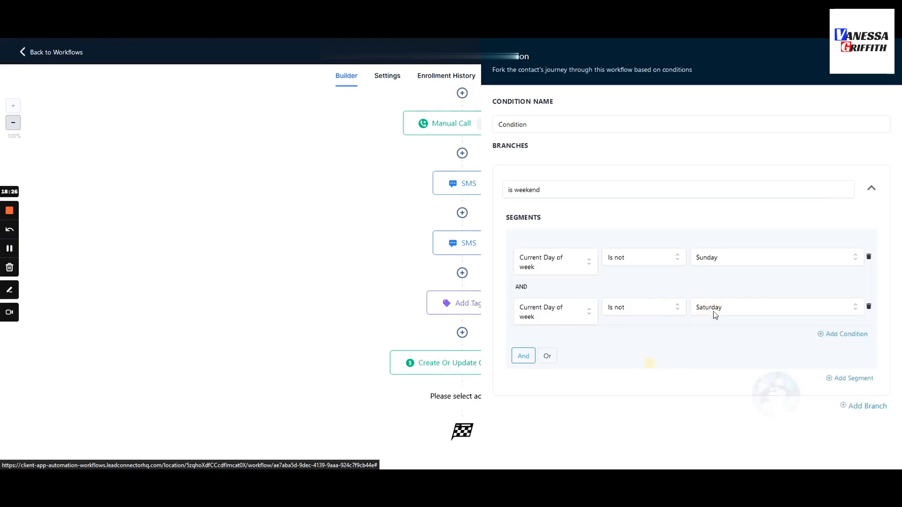
# Rename the first branch as "is not weekend" and add a second branch named "is weekend".
pyautogui.moveTo(542, 191); pyautogui.dragTo(489, 192)
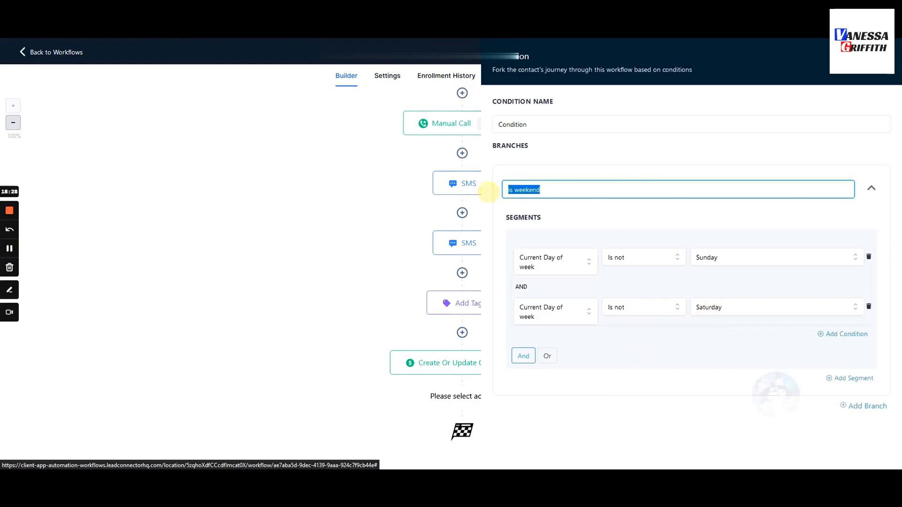
pyautogui.write('is not weeke')
pyautogui.click(863, 407)
pyautogui.scroll(-3, 650, 369)
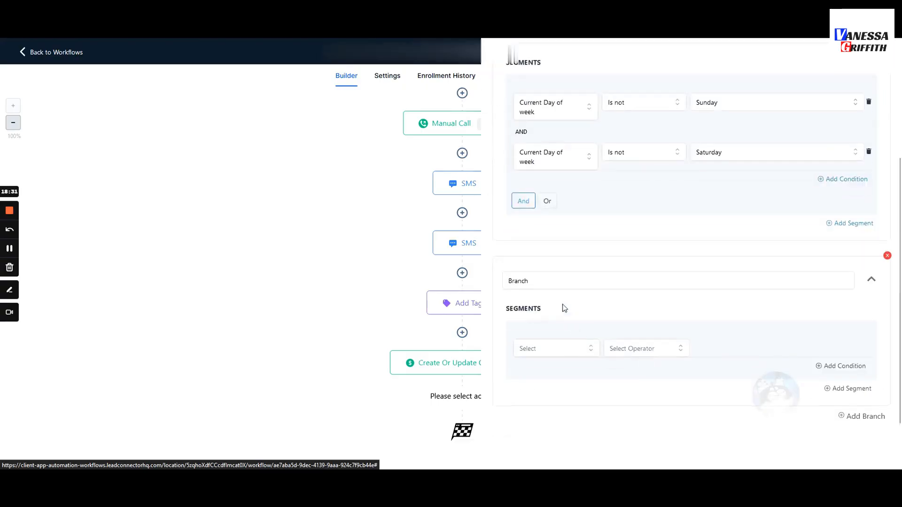
pyautogui.doubleClick(512, 281)
pyautogui.write('is')
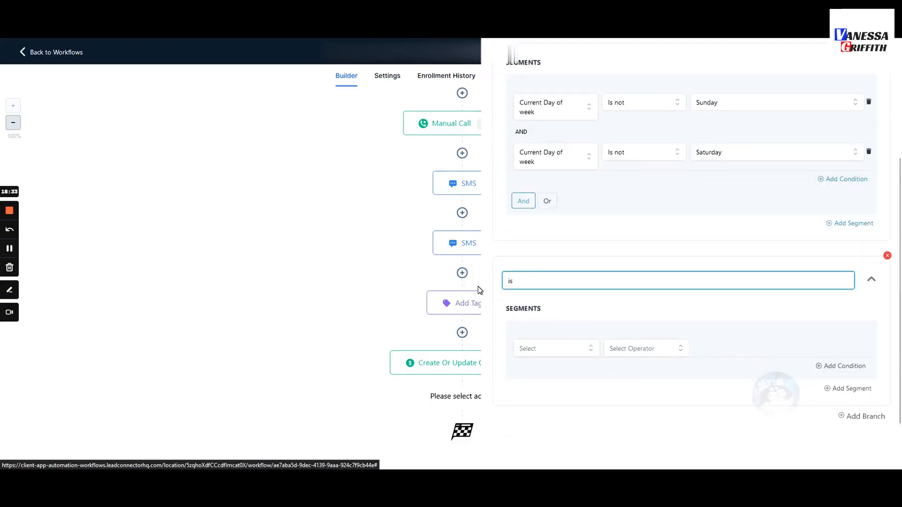
pyautogui.write(' weekend')
# Set the "is weekend" branch's condition to Current Day of week with the operator Is and the value Weekday, and save the action.
pyautogui.click(575, 355)
pyautogui.scroll(-3, 549, 371)
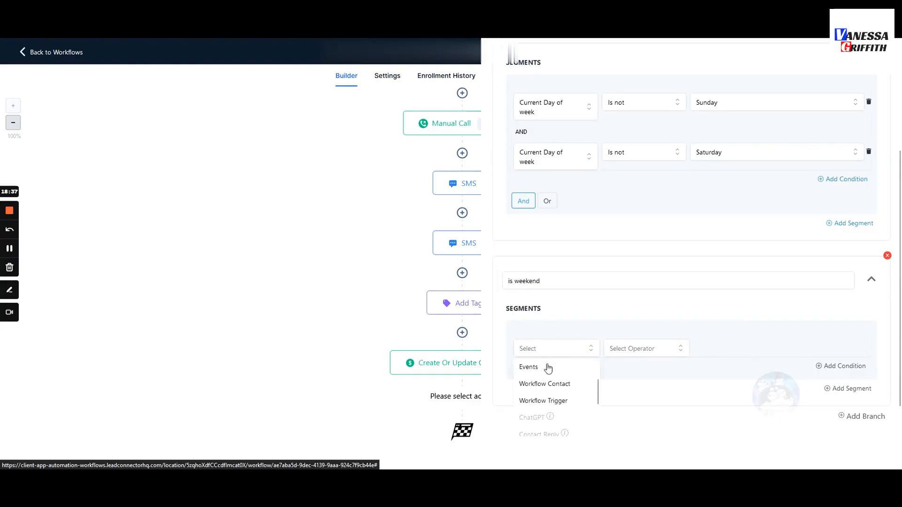
pyautogui.scroll(2, 546, 380)
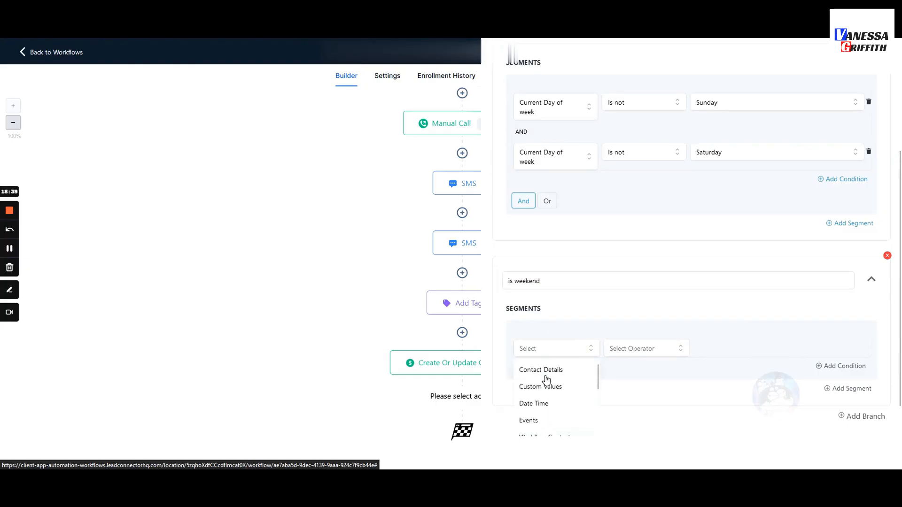
pyautogui.click(541, 407)
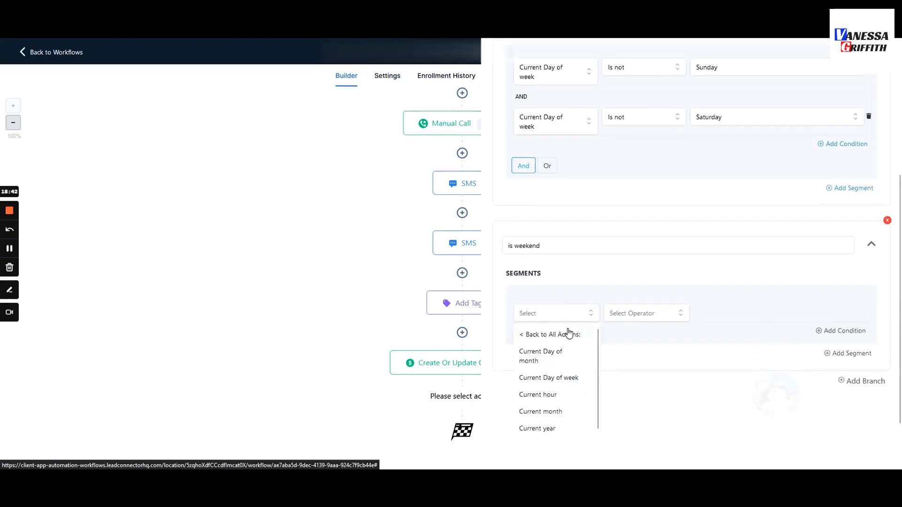
pyautogui.click(546, 377)
pyautogui.click(635, 357)
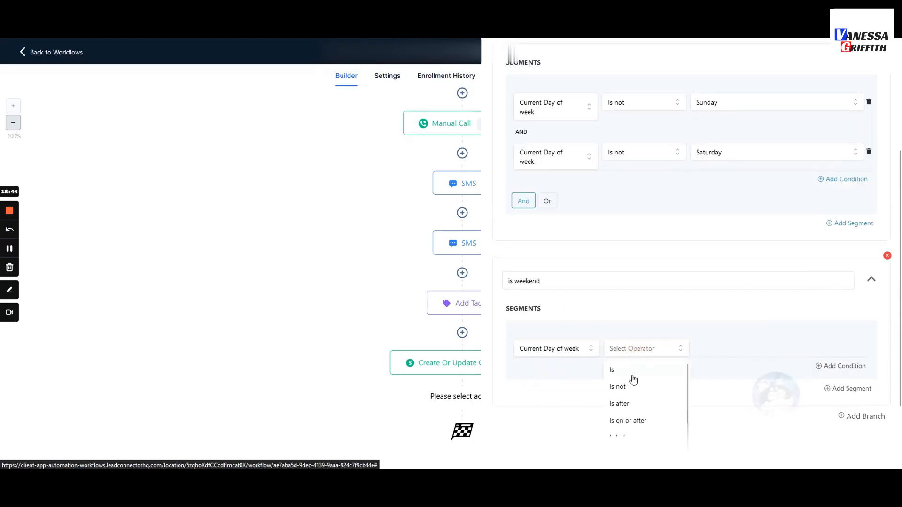
pyautogui.click(624, 370)
pyautogui.click(746, 350)
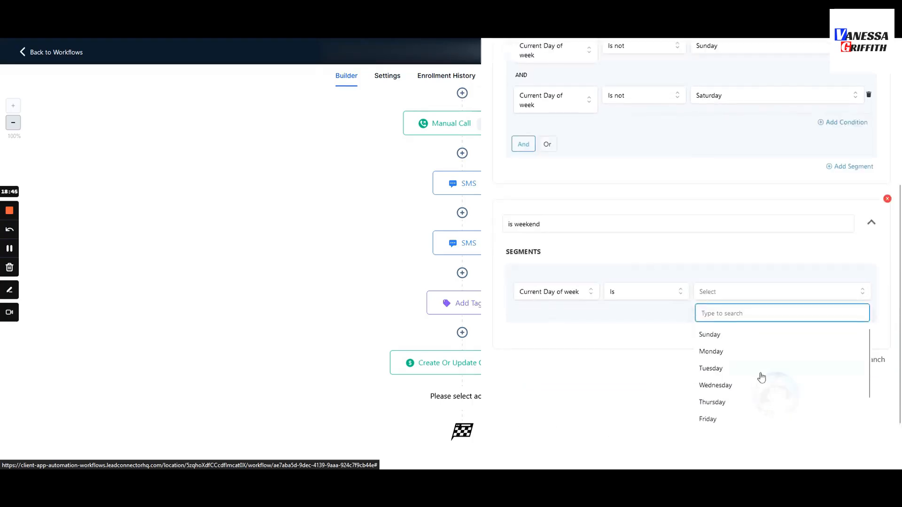
pyautogui.scroll(-2, 751, 395)
pyautogui.click(715, 409)
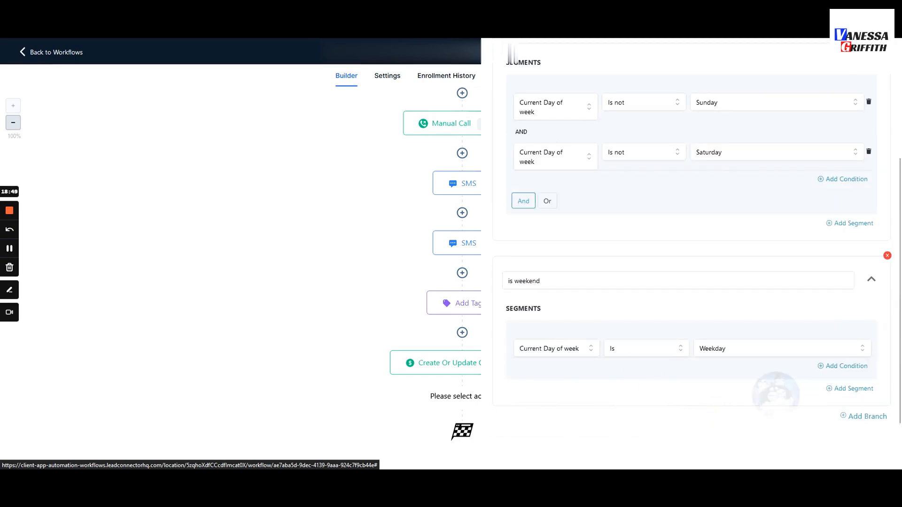
pyautogui.scroll(-3, 507, 316)
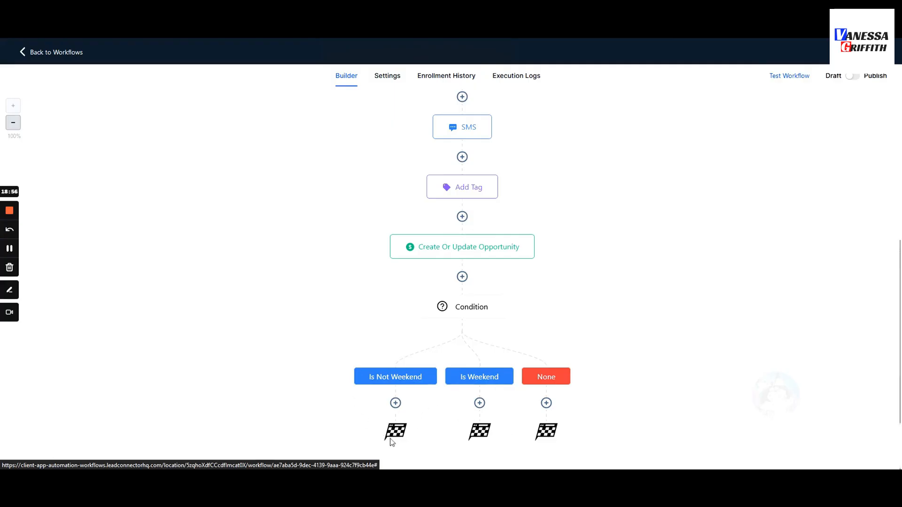
# Reopen the Condition step, examine the condition types available for the "is not weekend" segment, and close it without saving.
pyautogui.moveTo(376, 382); pyautogui.dragTo(497, 383)
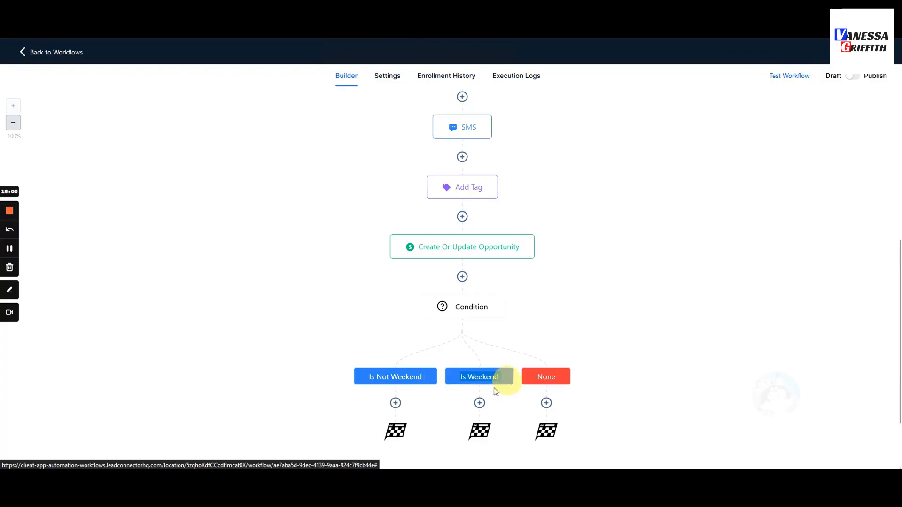
pyautogui.click(439, 387)
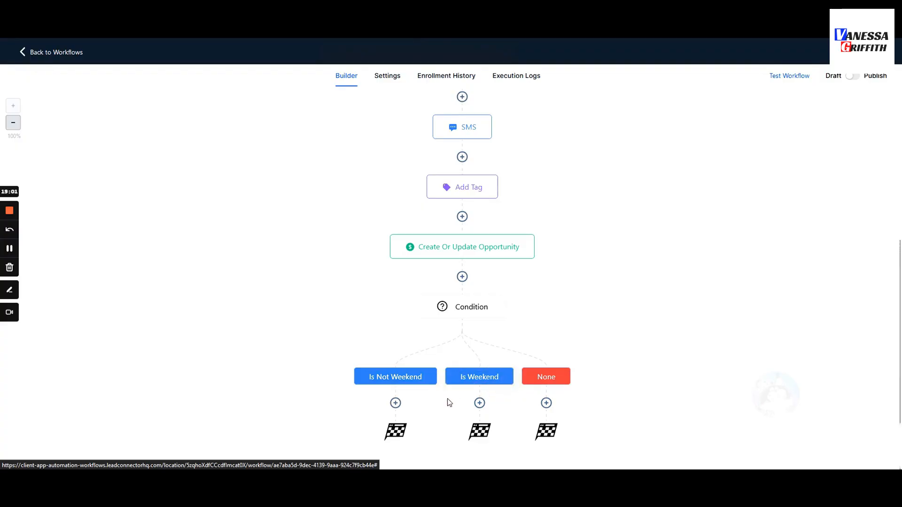
pyautogui.click(471, 319)
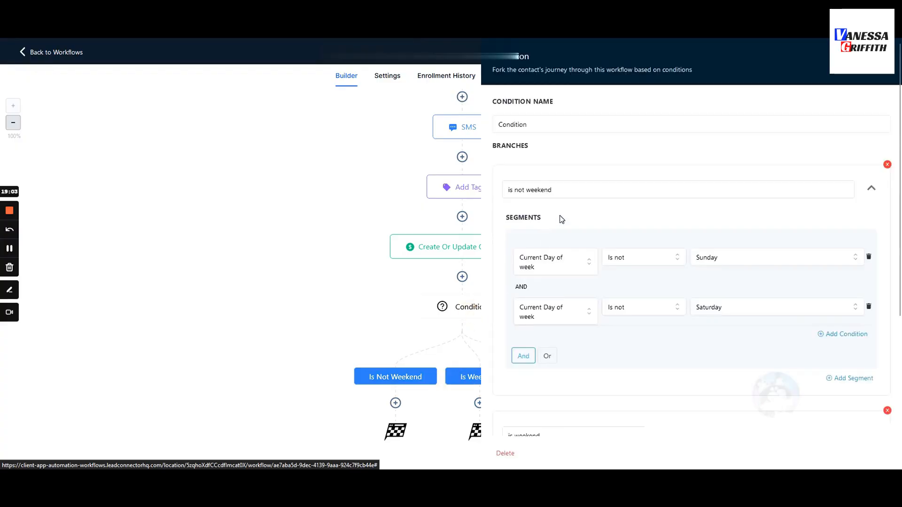
pyautogui.scroll(-1, 562, 219)
pyautogui.click(566, 200)
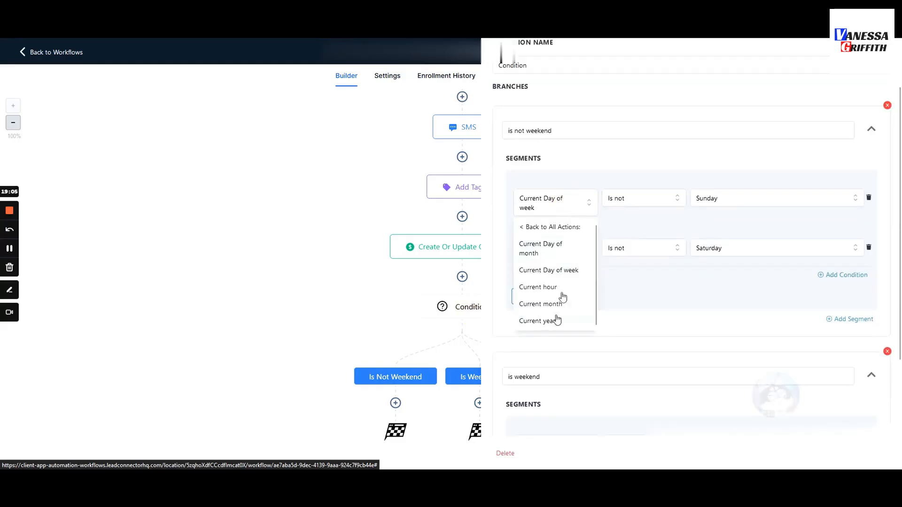
pyautogui.scroll(5, 423, 111)
pyautogui.scroll(-4, 427, 232)
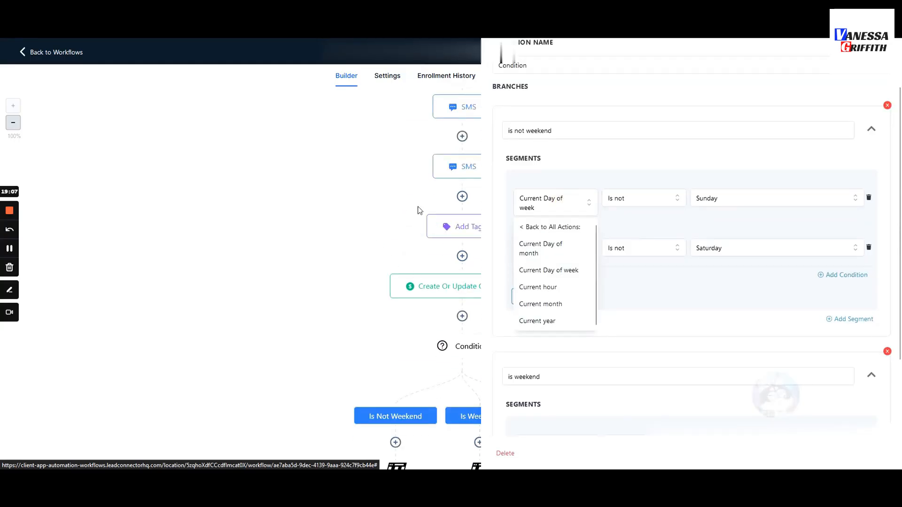
pyautogui.scroll(3, 411, 261)
pyautogui.click(530, 227)
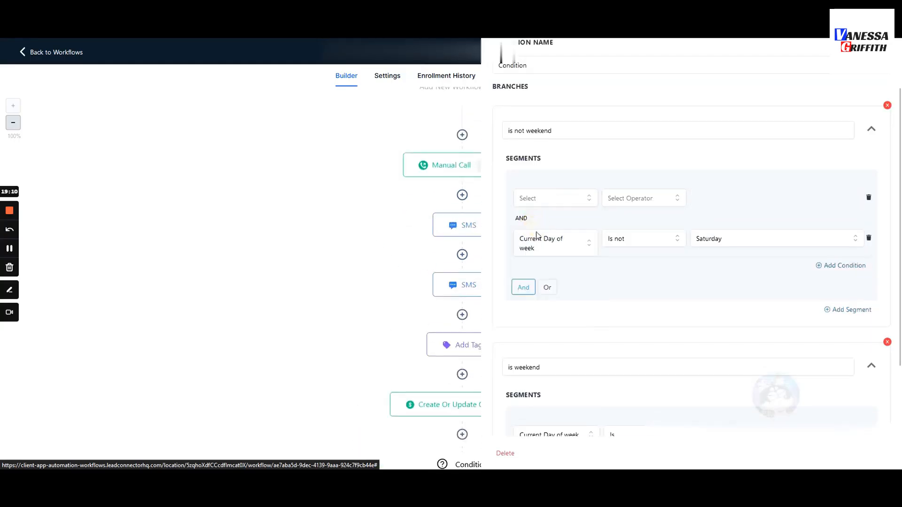
pyautogui.click(554, 201)
pyautogui.scroll(-5, 562, 276)
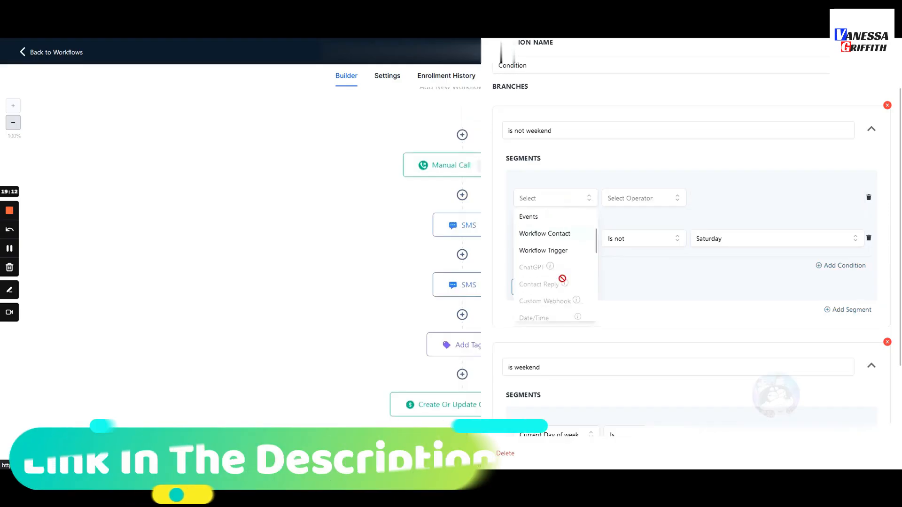
pyautogui.scroll(6, 560, 245)
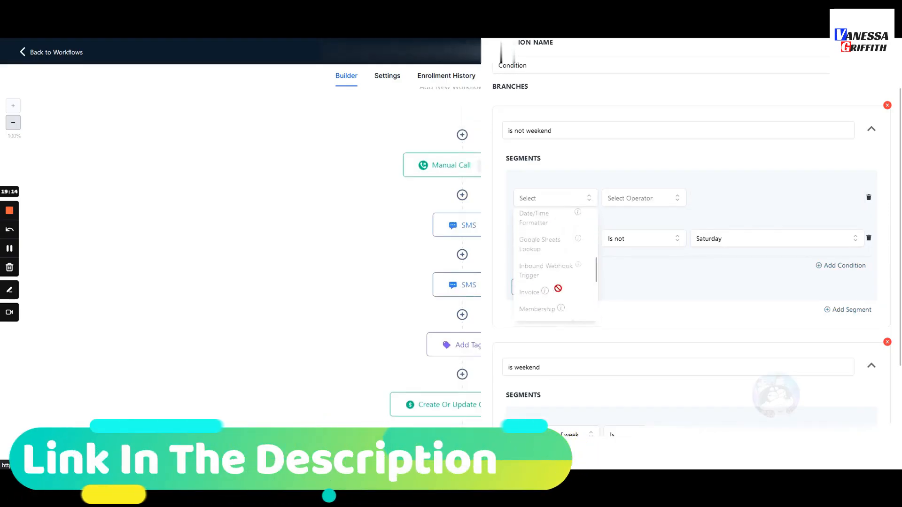
pyautogui.click(445, 203)
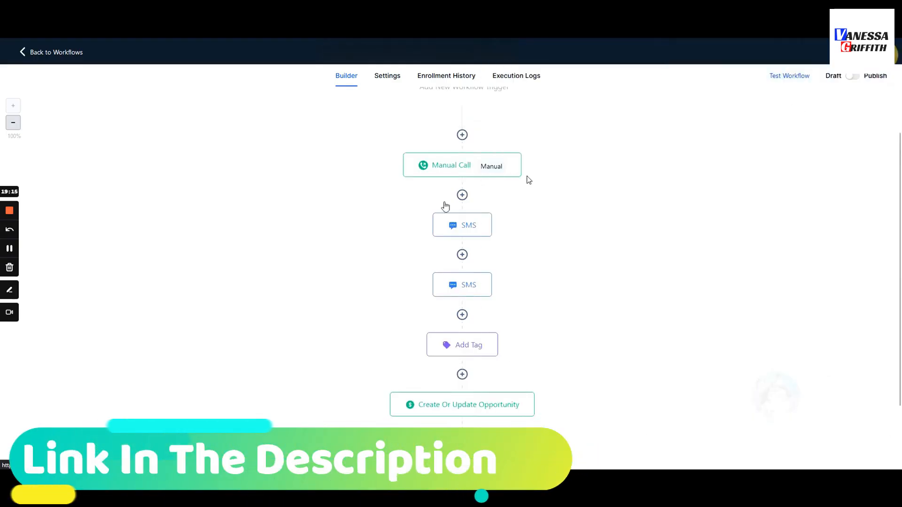
# Add a Go To action under the Is Not Weekend branch and link it back to the Condition step.
pyautogui.scroll(-3, 486, 273)
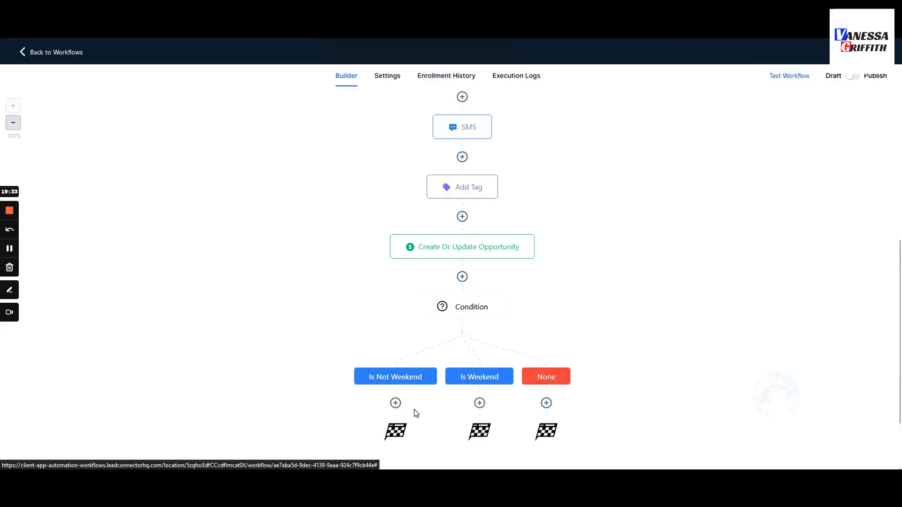
pyautogui.click(395, 403)
pyautogui.scroll(-10, 749, 338)
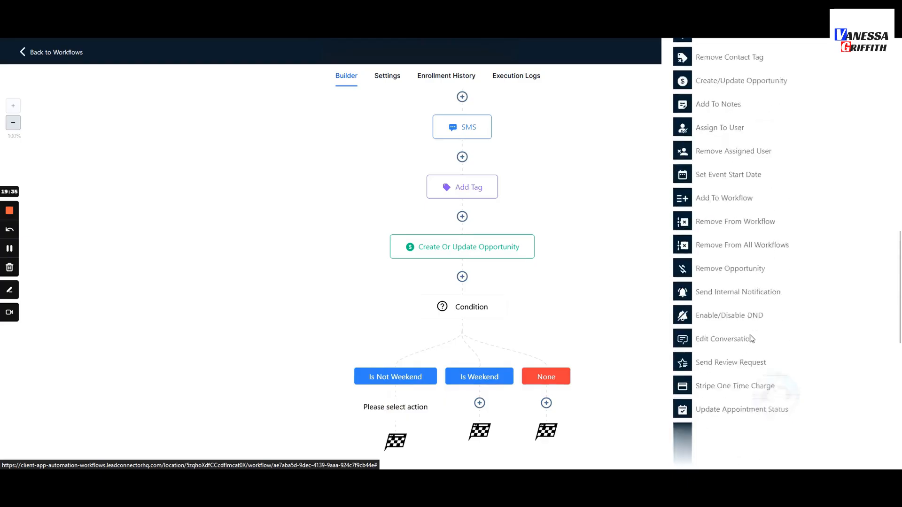
pyautogui.scroll(-8, 751, 338)
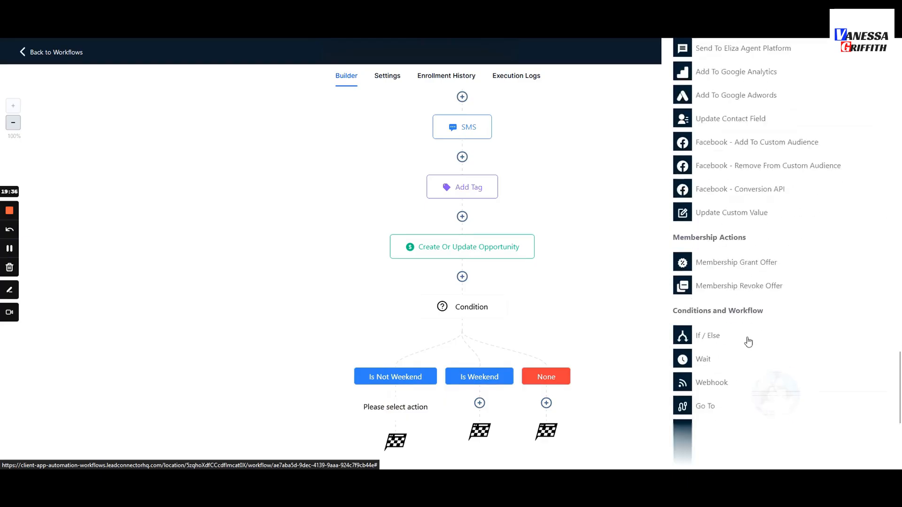
pyautogui.click(696, 412)
pyautogui.click(864, 454)
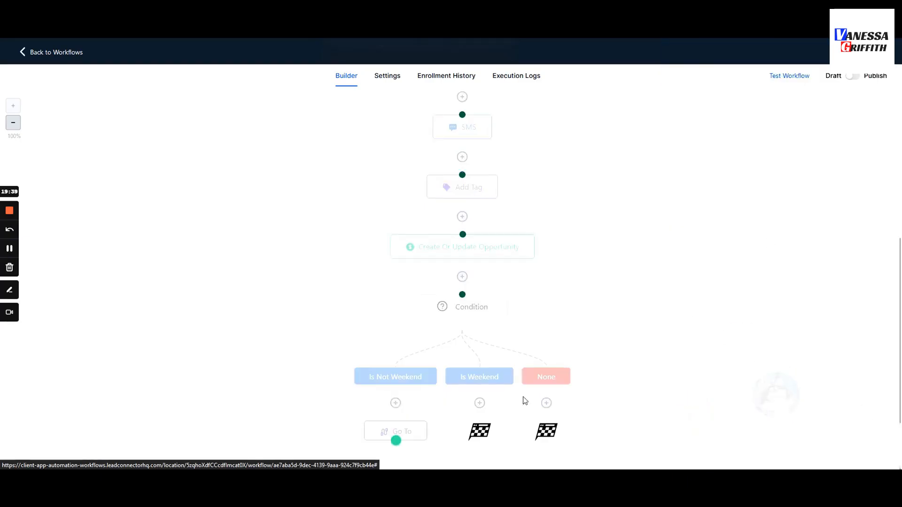
pyautogui.scroll(-1, 395, 412)
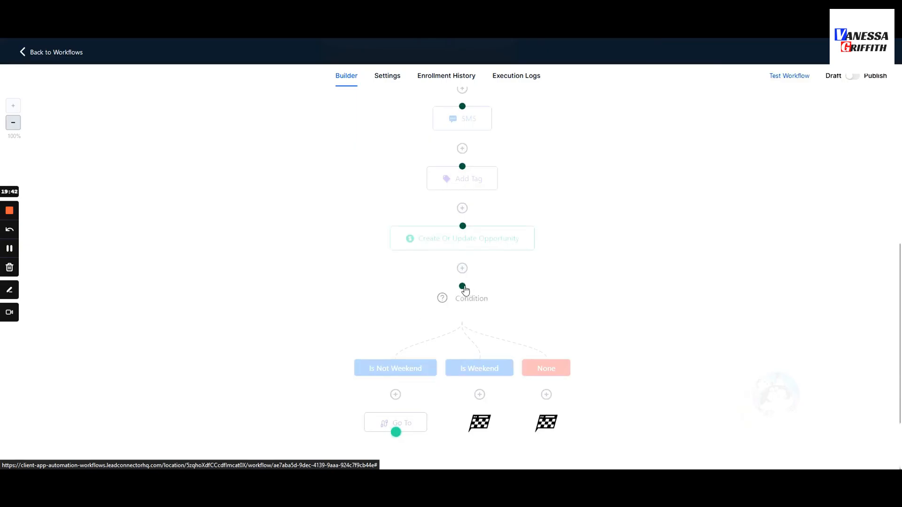
pyautogui.moveTo(464, 288); pyautogui.dragTo(462, 287)
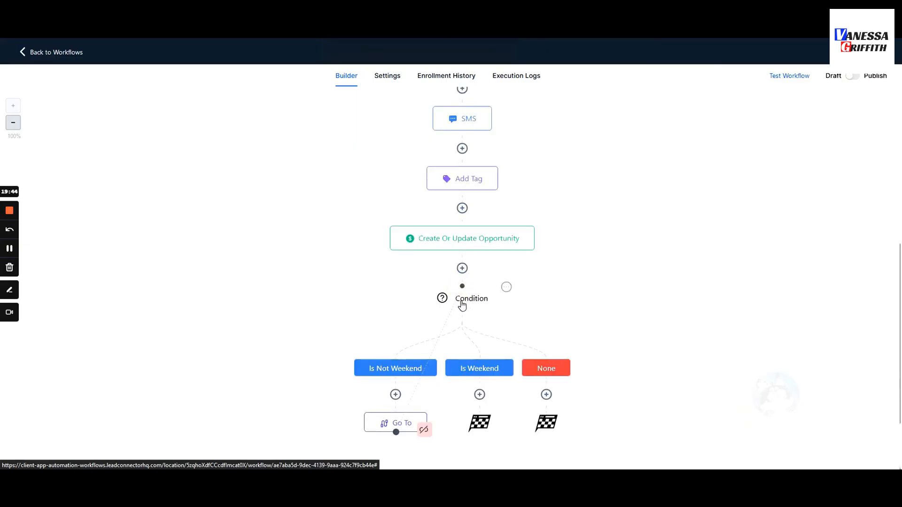
# Add an SMS action above the Go To under the Is Not Weekend branch with the message "happy monday", and save it.
pyautogui.click(395, 395)
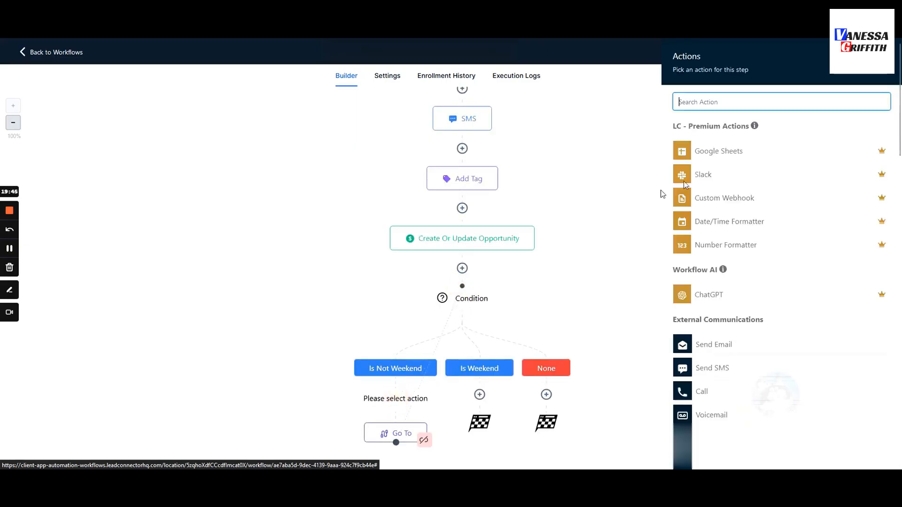
pyautogui.write('sms')
pyautogui.click(710, 146)
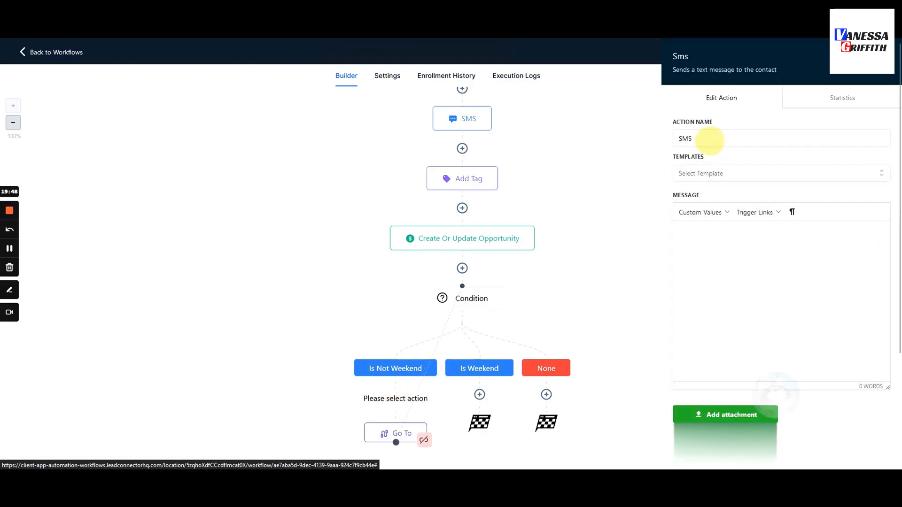
pyautogui.click(728, 244)
pyautogui.write('asd')
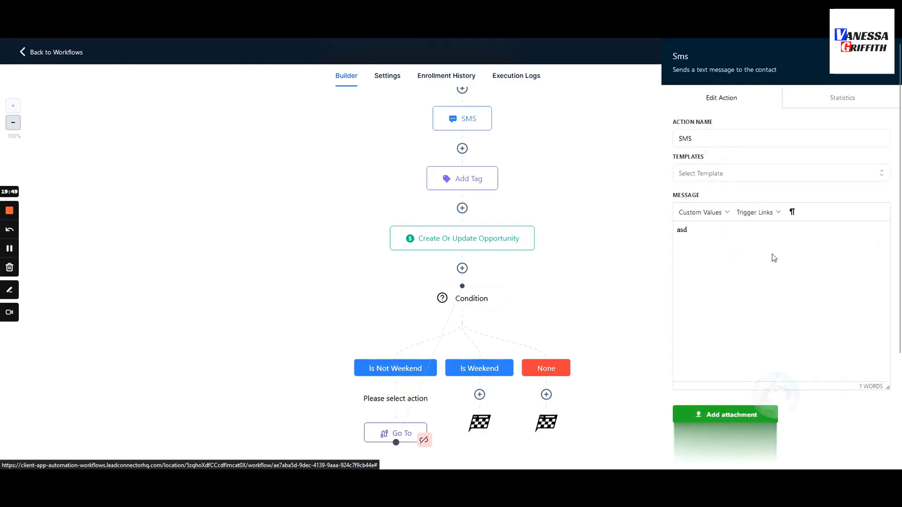
pyautogui.moveTo(771, 255); pyautogui.dragTo(644, 239)
pyautogui.write('happy monday')
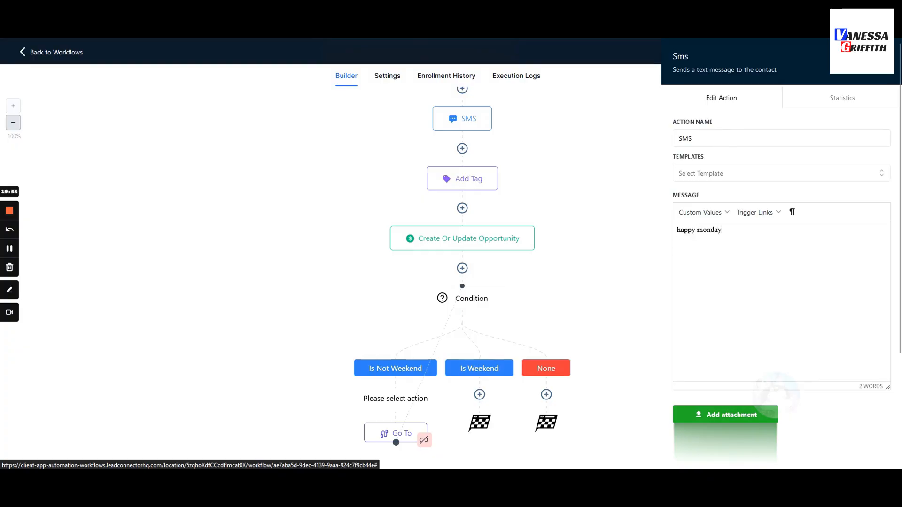
pyautogui.click(864, 452)
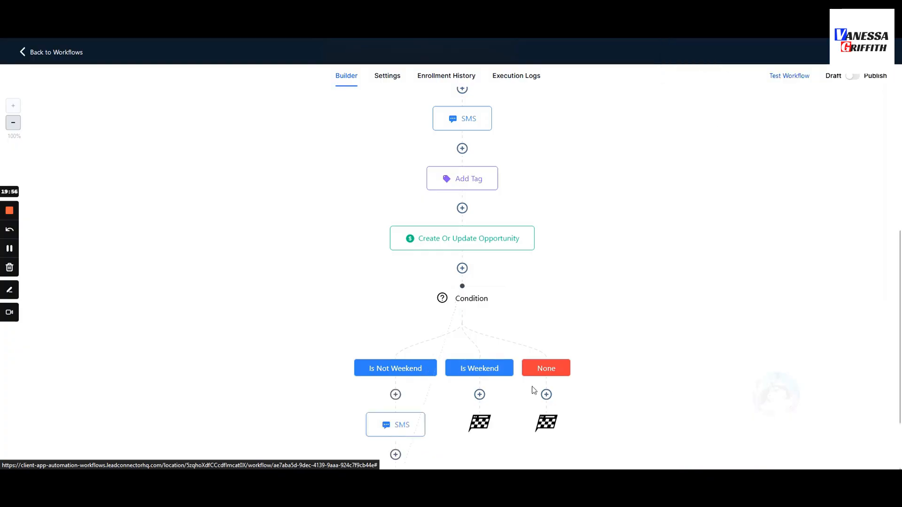
# Copy all actions from the SMS step in the Is Not Weekend branch into the Is Weekend branch.
pyautogui.scroll(-1, 509, 380)
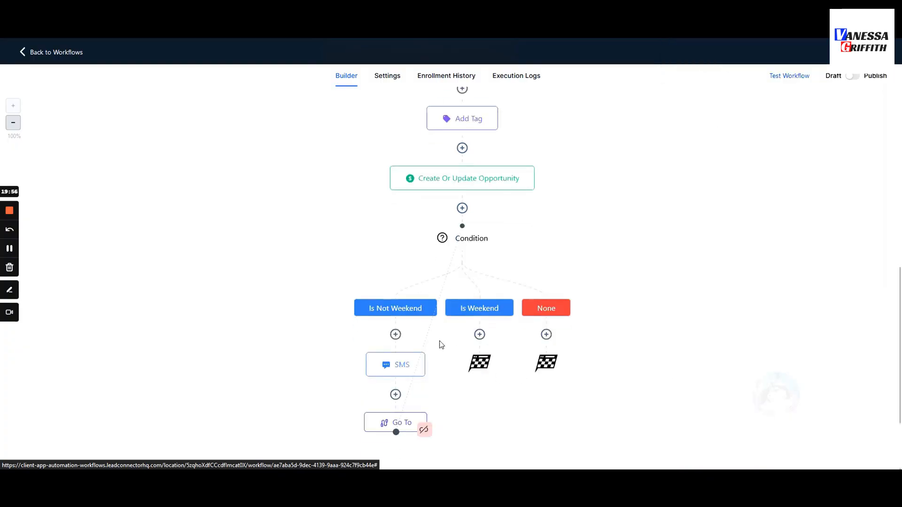
pyautogui.click(395, 334)
pyautogui.click(397, 372)
pyautogui.click(424, 364)
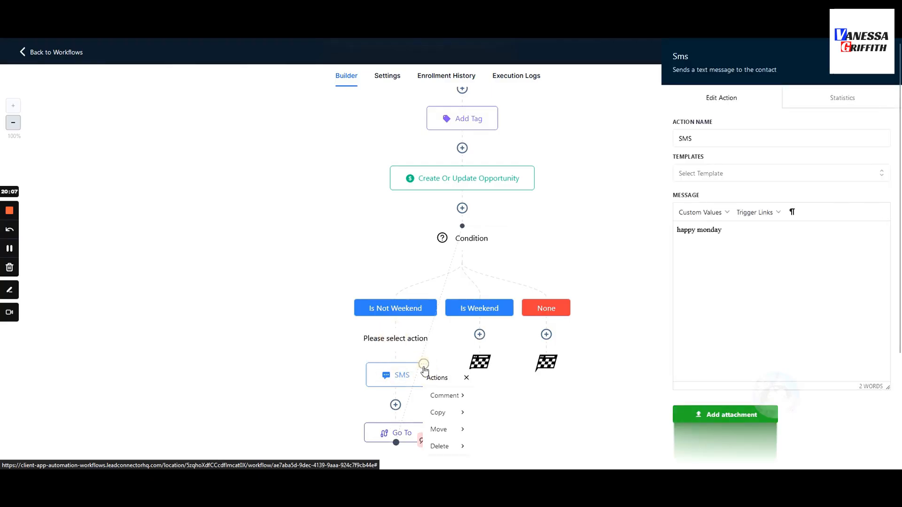
pyautogui.moveTo(454, 417)
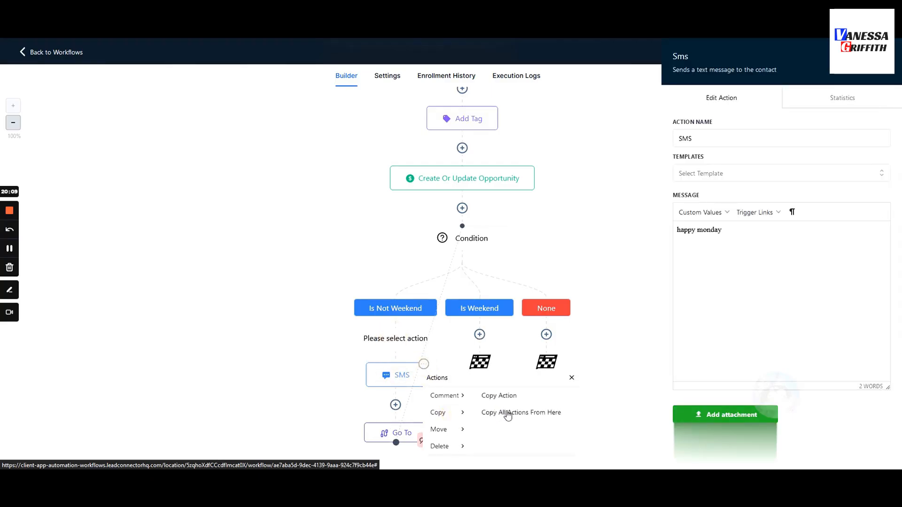
pyautogui.click(507, 414)
pyautogui.click(487, 371)
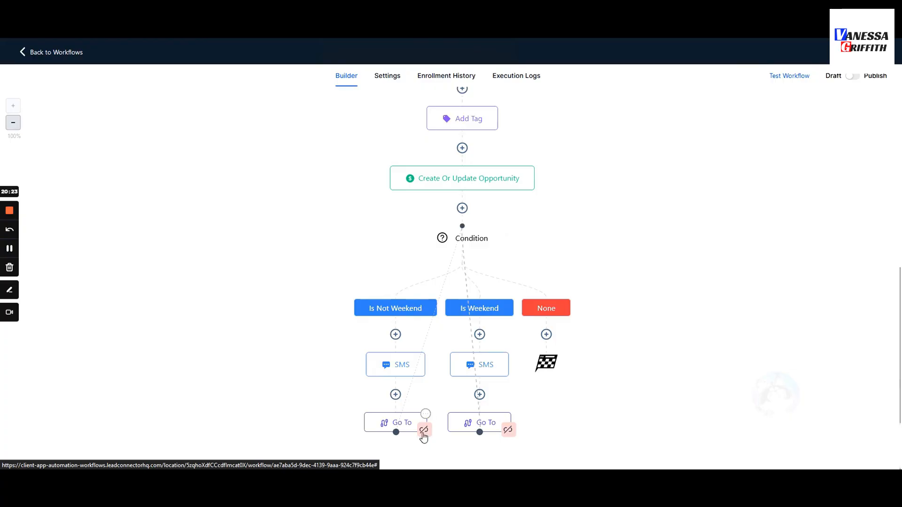
pyautogui.click(424, 431)
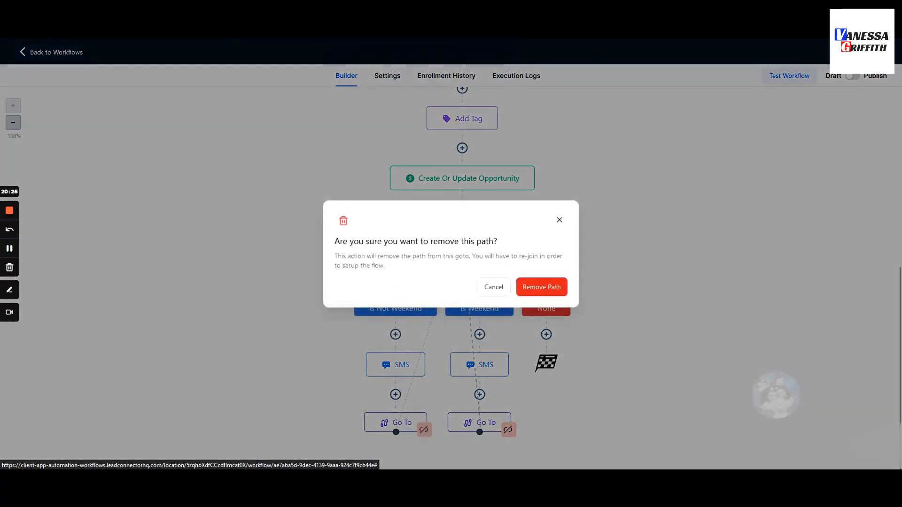
pyautogui.click(499, 289)
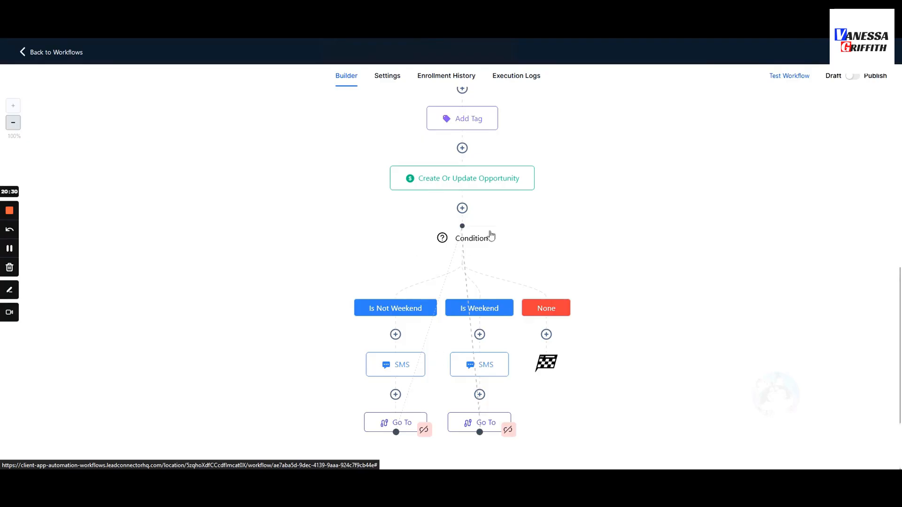
pyautogui.click(395, 394)
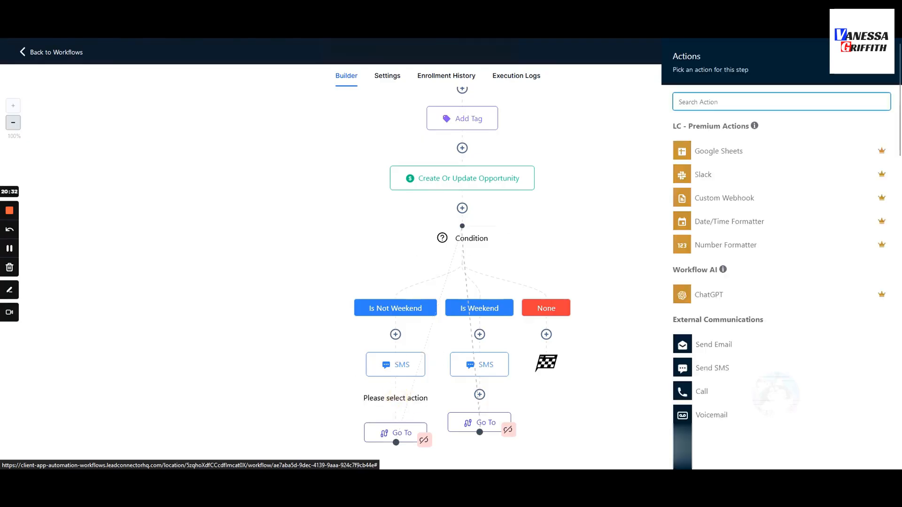
pyautogui.write('wait')
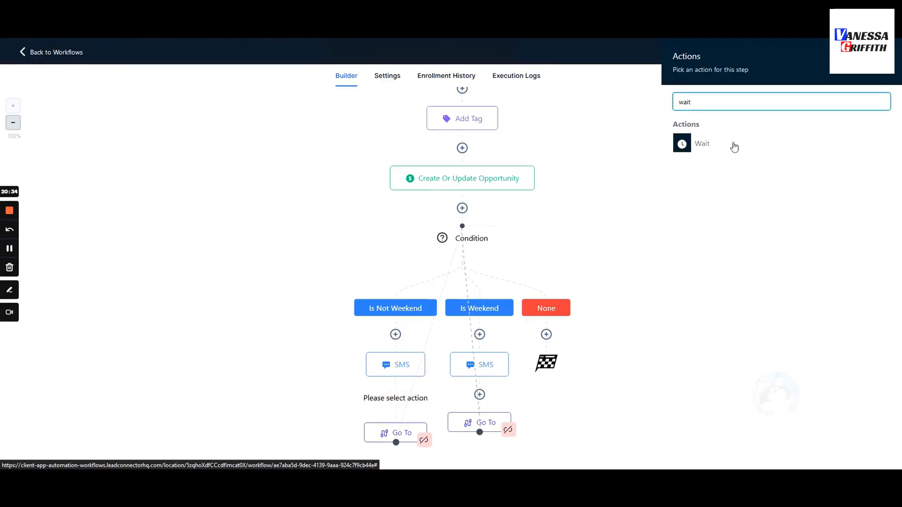
pyautogui.click(696, 147)
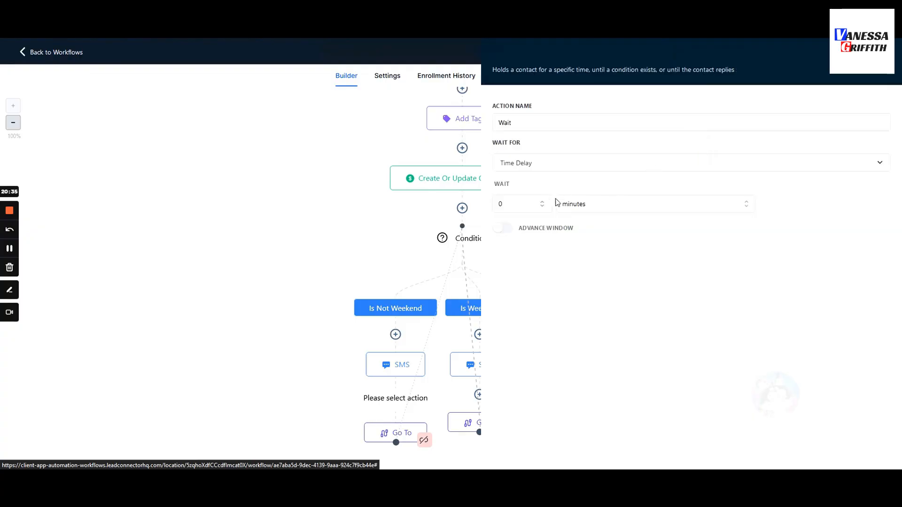
pyautogui.moveTo(508, 204); pyautogui.dragTo(488, 205)
pyautogui.click(604, 212)
pyautogui.click(582, 240)
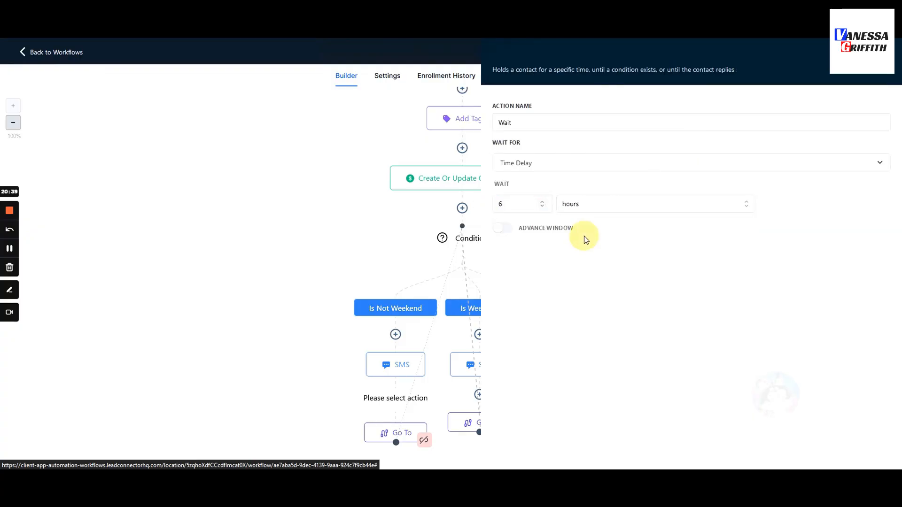
pyautogui.click(572, 206)
pyautogui.click(570, 257)
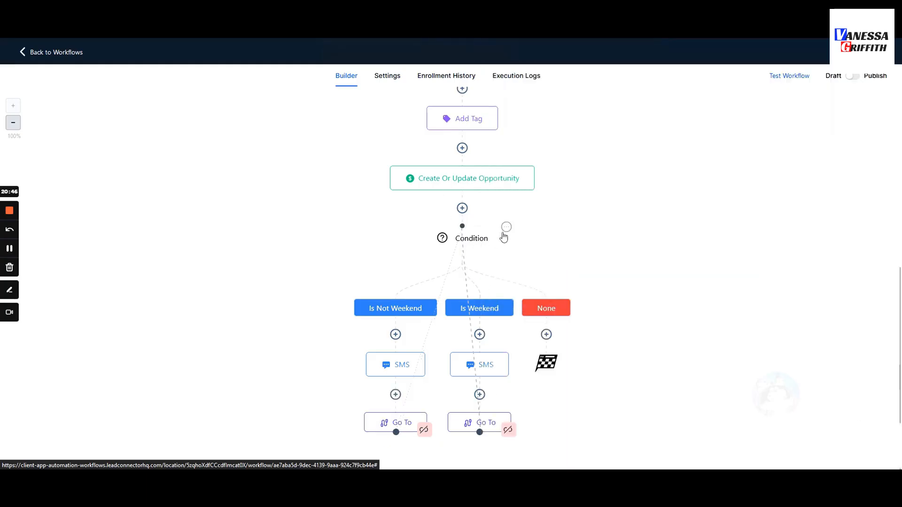
# Delete the Condition step together with all of its branches.
pyautogui.click(506, 227)
pyautogui.moveTo(515, 309)
pyautogui.click(570, 259)
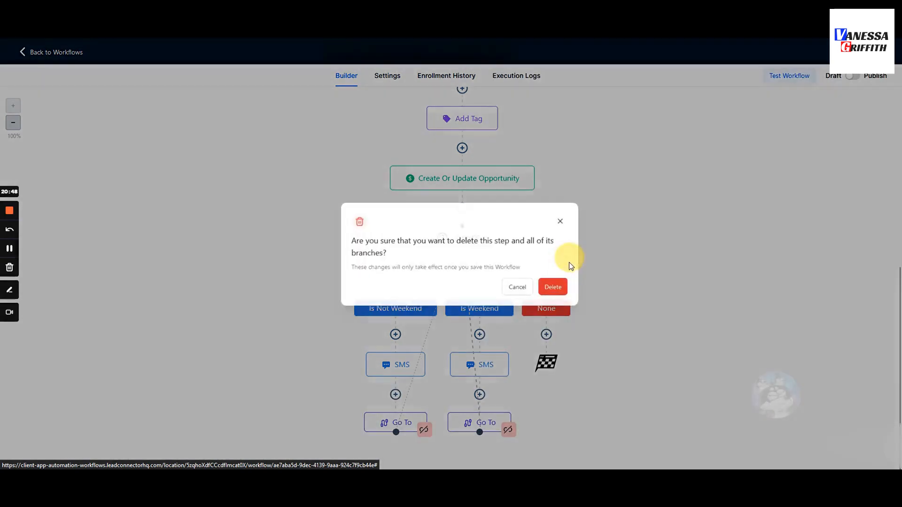
pyautogui.click(547, 288)
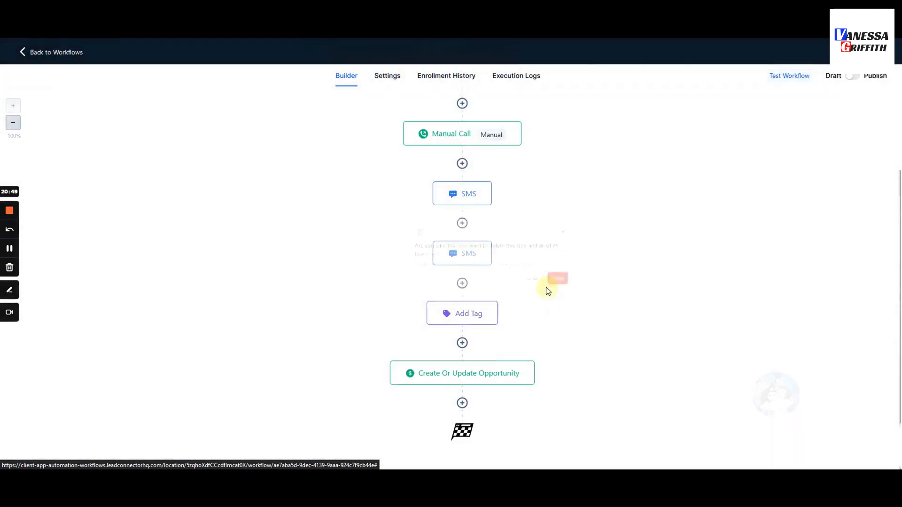
# Add a Wait action after Create Or Update Opportunity that waits for Trigger Link Clicked on the Google Review Link.
pyautogui.click(462, 403)
pyautogui.scroll(-15, 736, 227)
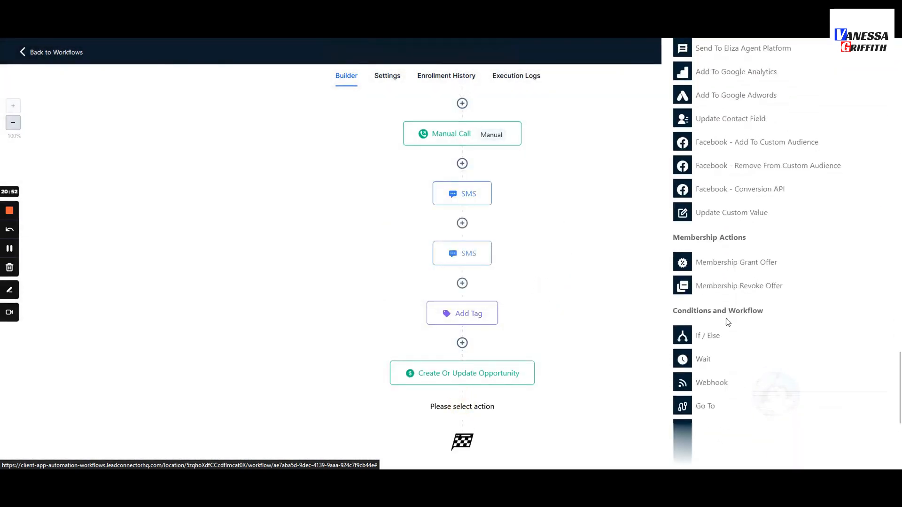
pyautogui.click(701, 360)
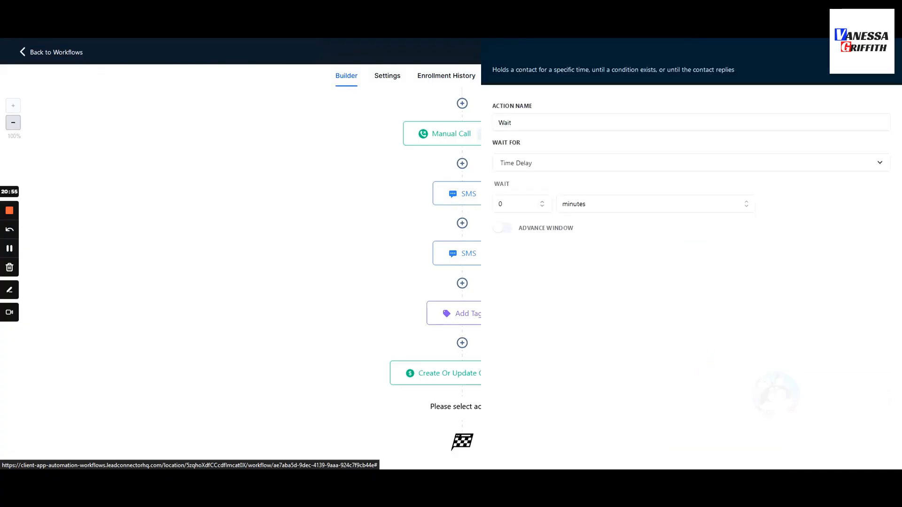
pyautogui.click(540, 168)
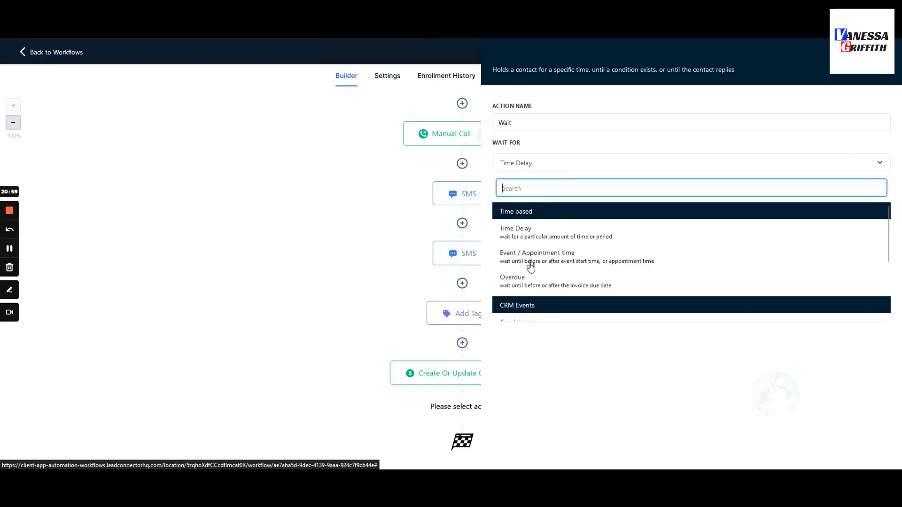
pyautogui.scroll(-2, 522, 246)
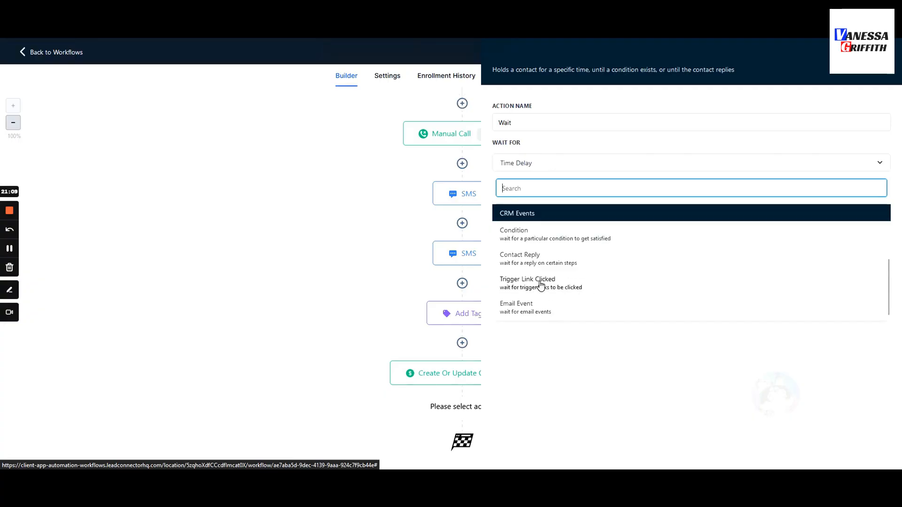
pyautogui.click(541, 285)
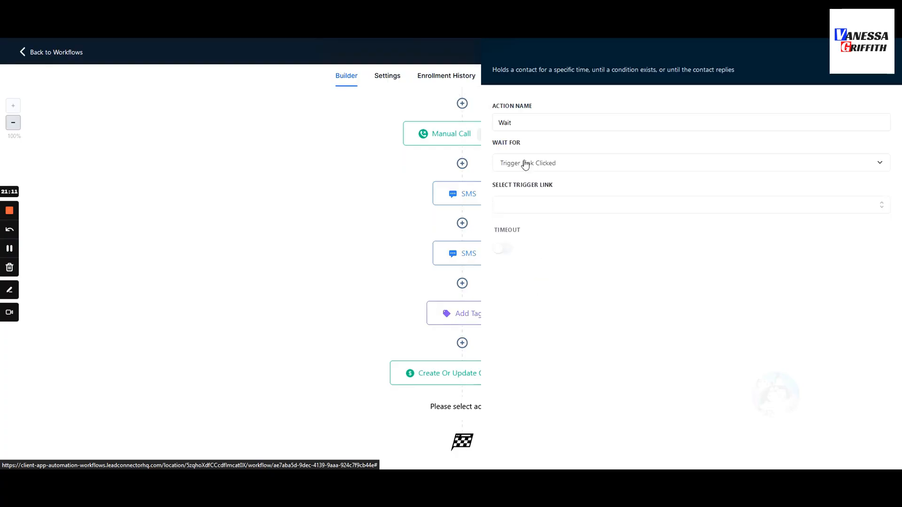
pyautogui.click(526, 207)
pyautogui.click(525, 229)
pyautogui.click(530, 268)
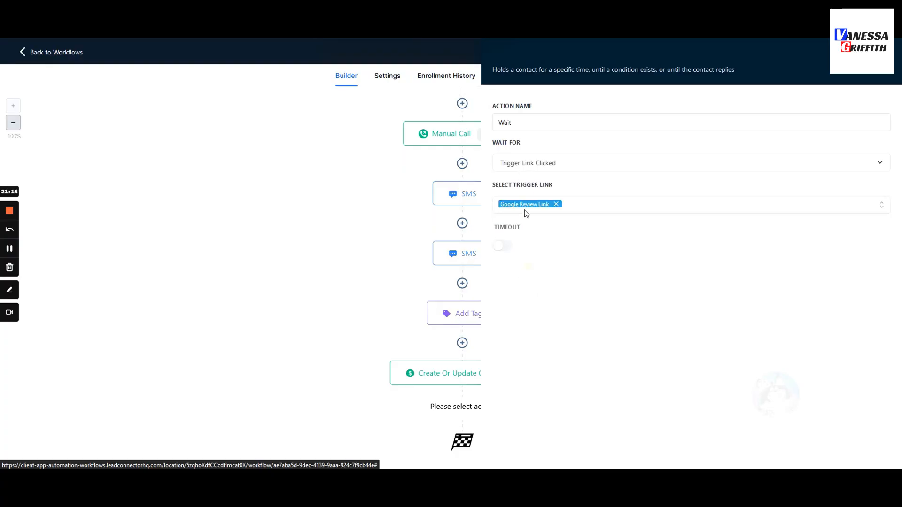
# Enable the Wait action's timeout, set it to 24 hours, and save the action.
pyautogui.click(511, 248)
pyautogui.click(500, 268)
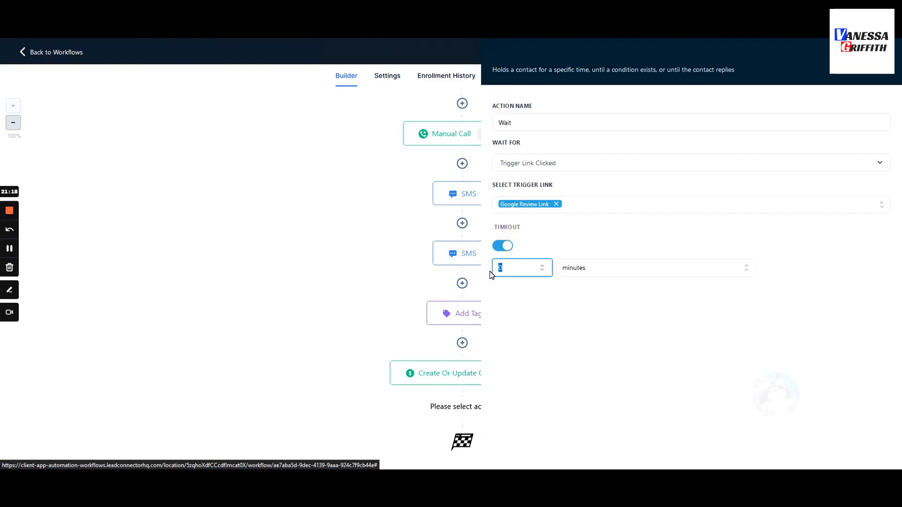
pyautogui.write('24')
pyautogui.click(587, 268)
pyautogui.click(579, 306)
pyautogui.click(865, 459)
pyautogui.scroll(-2, 590, 322)
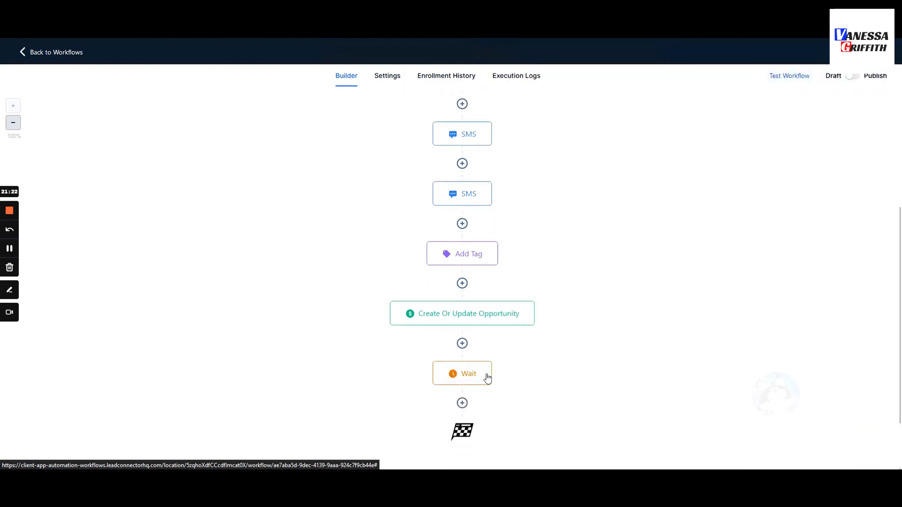
pyautogui.click(463, 405)
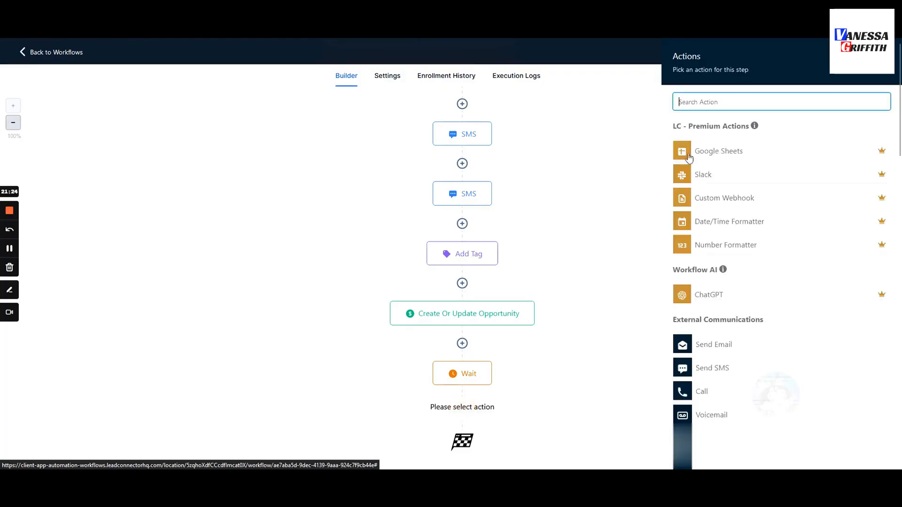
pyautogui.write('sms')
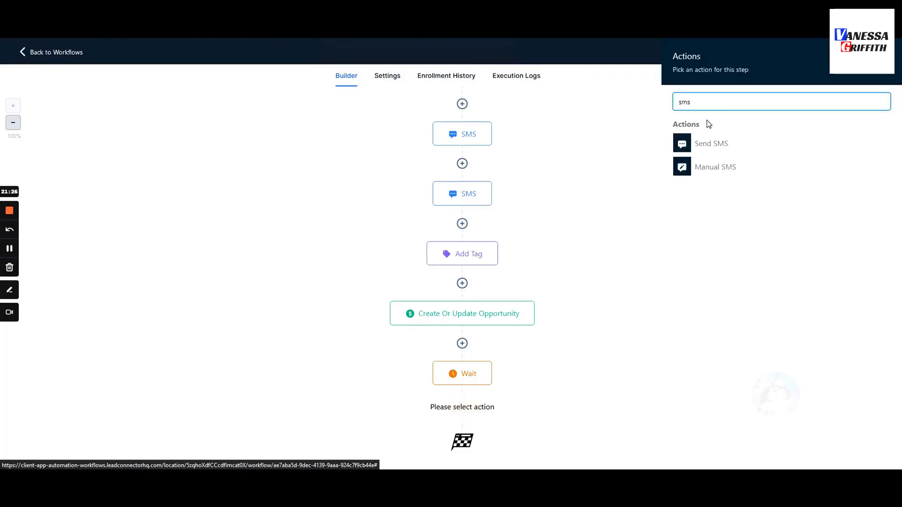
pyautogui.click(708, 146)
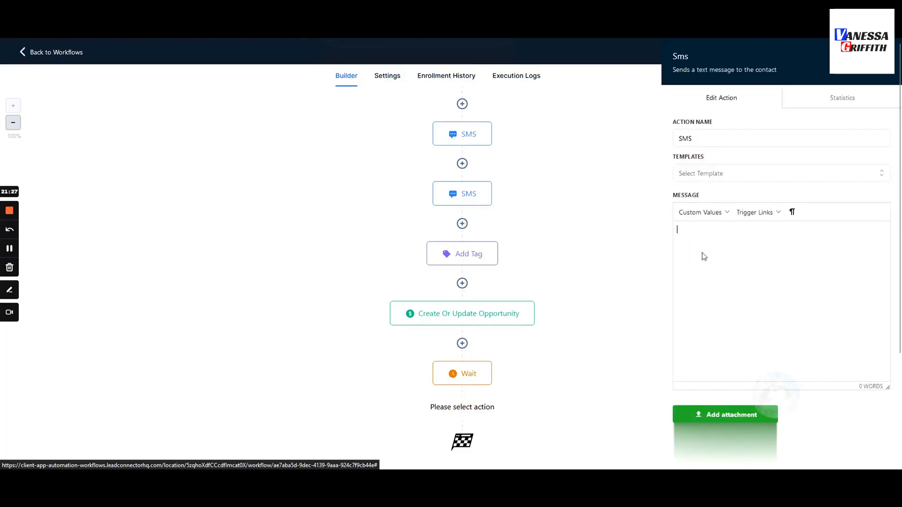
pyautogui.press('BackSpace')
pyautogui.click(554, 386)
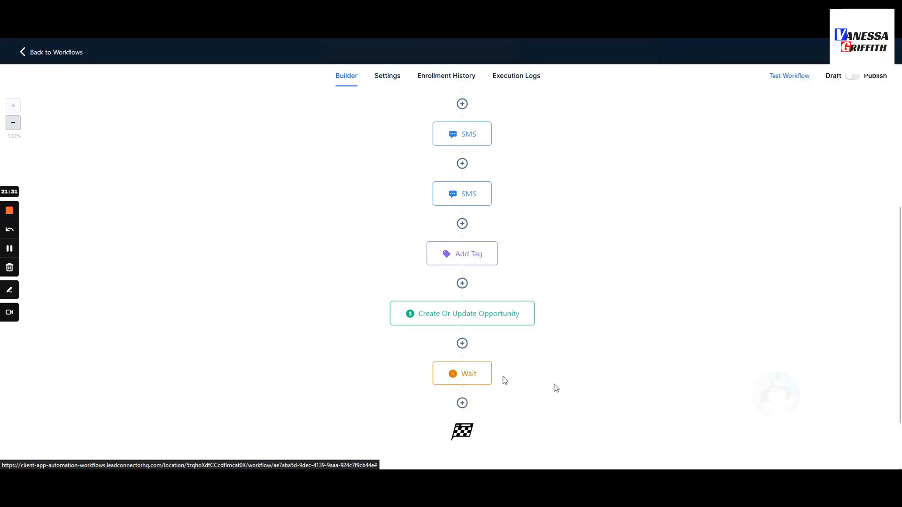
# Add an If / Else action after the Wait step and try to add a second branch to it.
pyautogui.click(462, 407)
pyautogui.write('if')
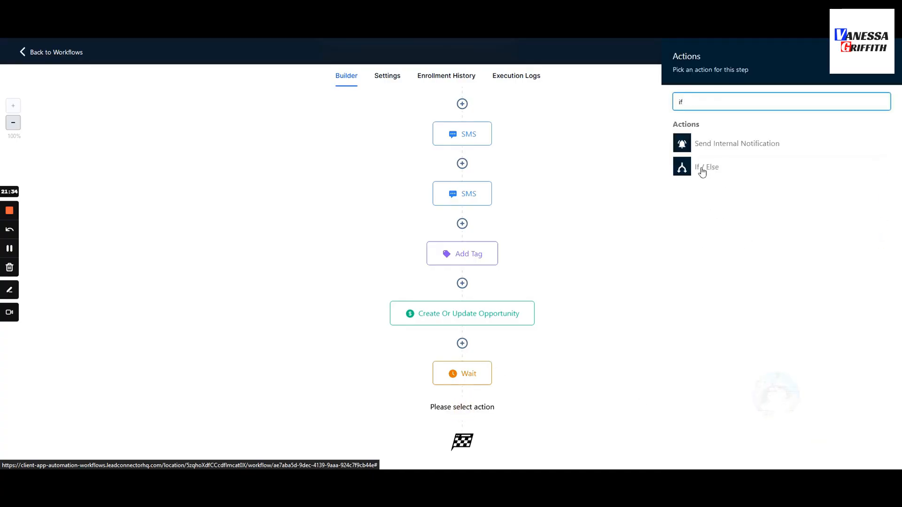
pyautogui.click(703, 168)
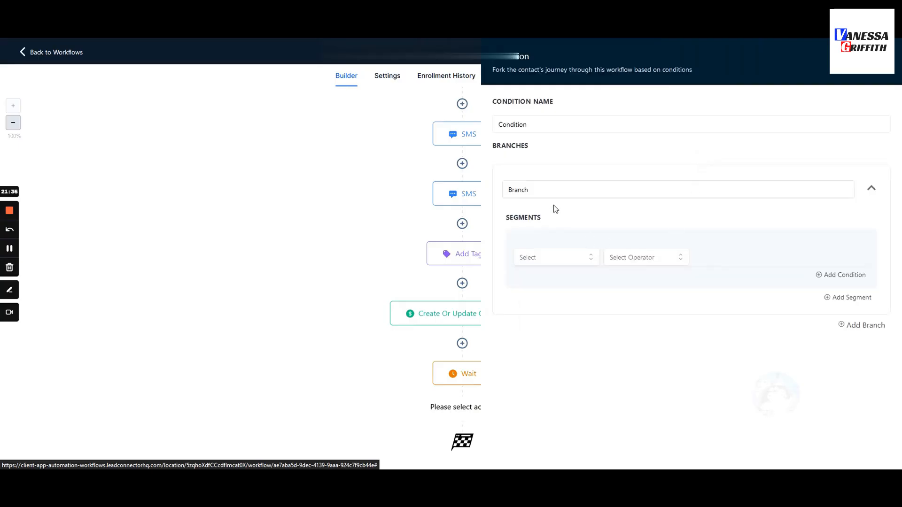
pyautogui.click(843, 325)
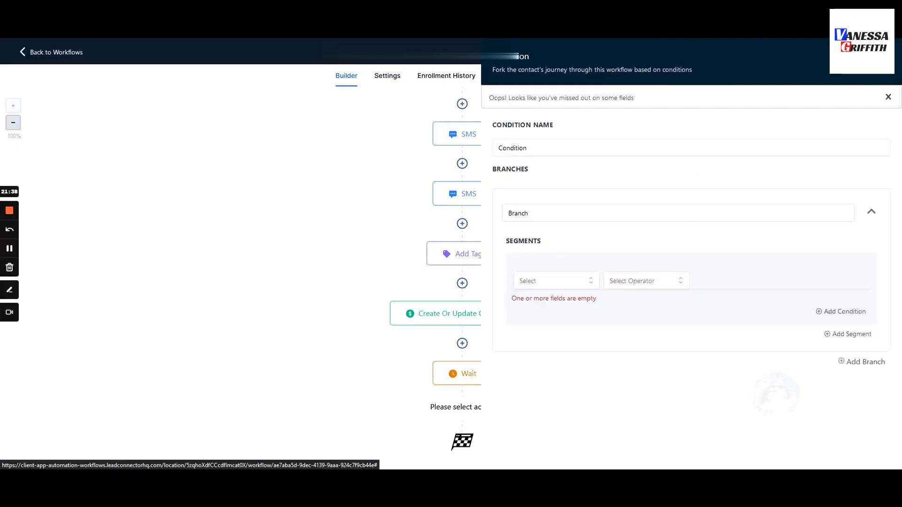
pyautogui.click(542, 282)
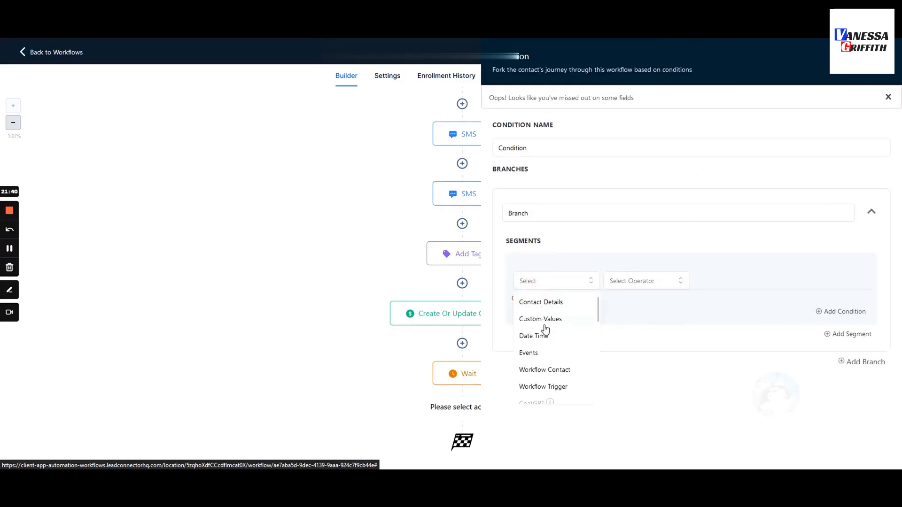
pyautogui.click(545, 389)
pyautogui.click(639, 281)
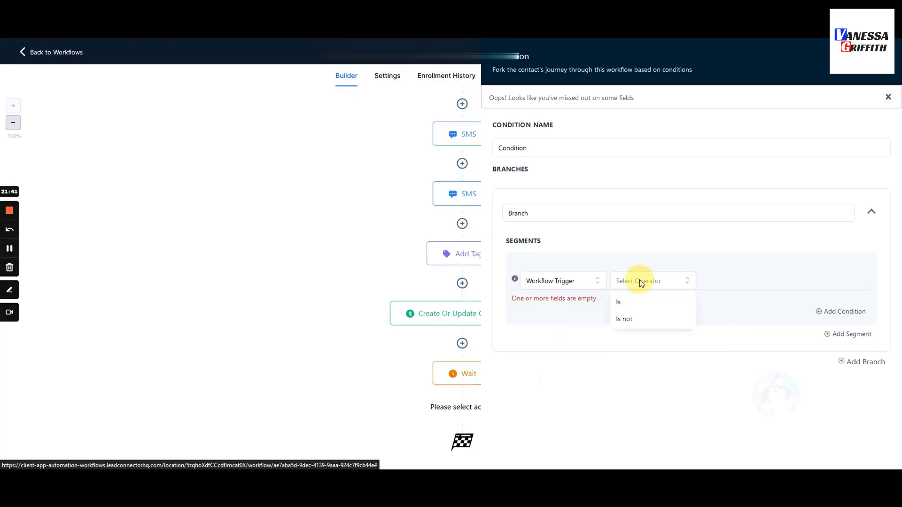
pyautogui.click(621, 303)
pyautogui.click(567, 285)
pyautogui.click(561, 301)
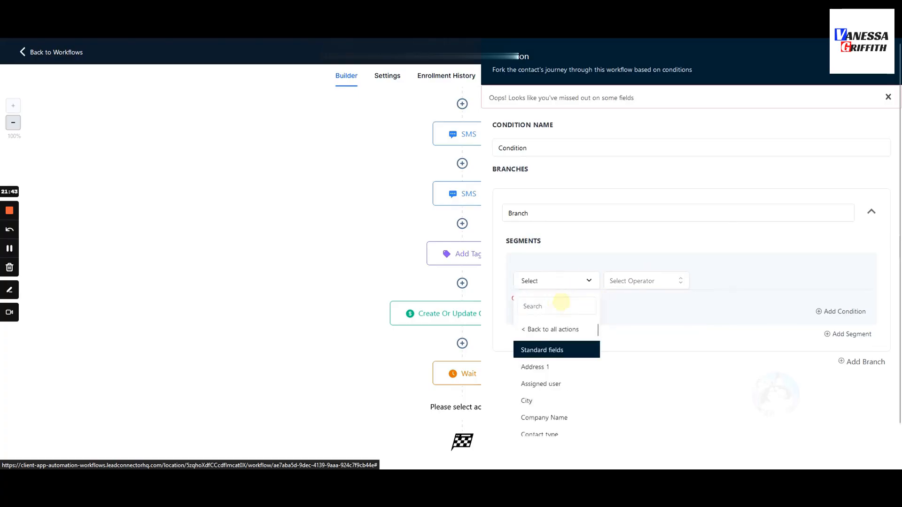
pyautogui.scroll(-5, 578, 362)
pyautogui.scroll(5, 552, 360)
pyautogui.click(540, 330)
# Set the branch's condition to Trigger Link clicked Is Google Review Link and save the If / Else action.
pyautogui.click(559, 283)
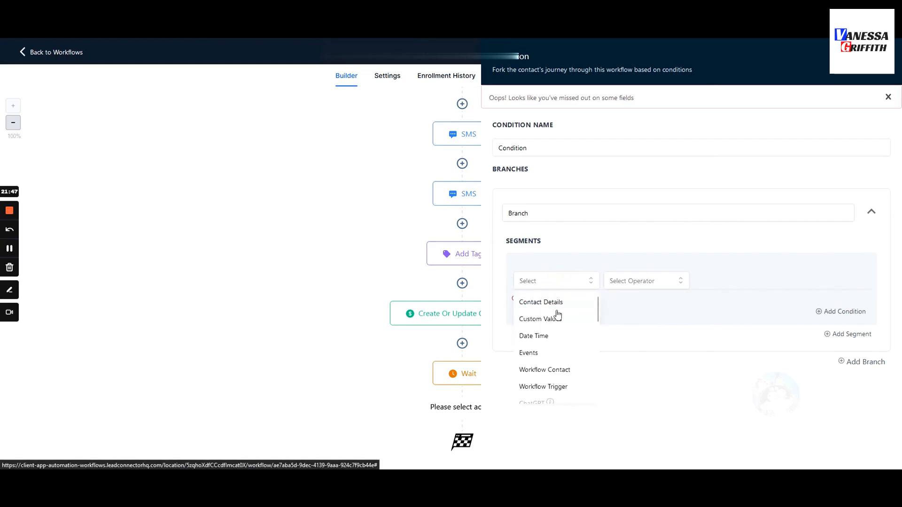
pyautogui.click(544, 353)
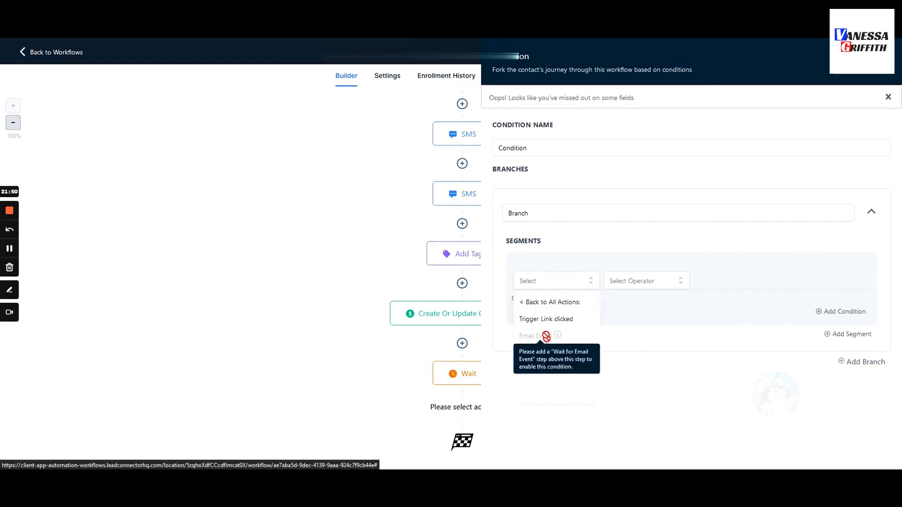
pyautogui.click(542, 319)
pyautogui.click(628, 281)
pyautogui.click(616, 297)
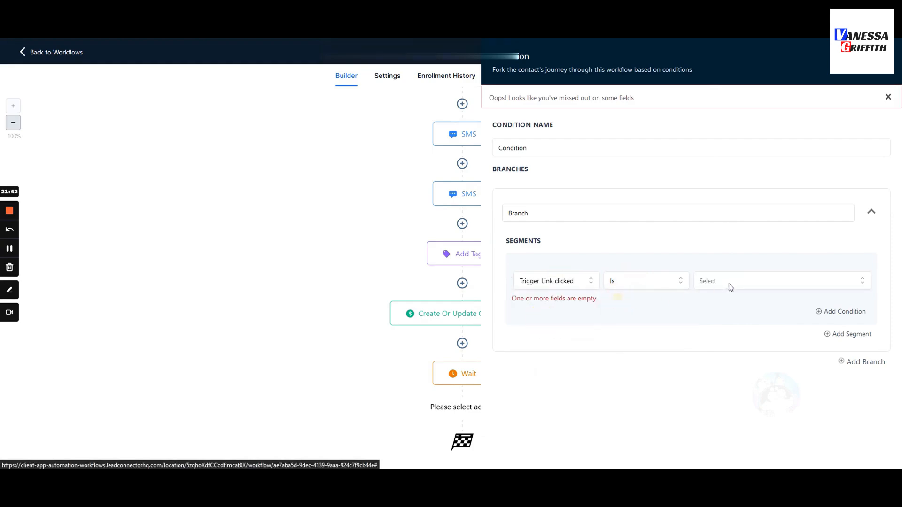
pyautogui.click(731, 282)
pyautogui.click(726, 323)
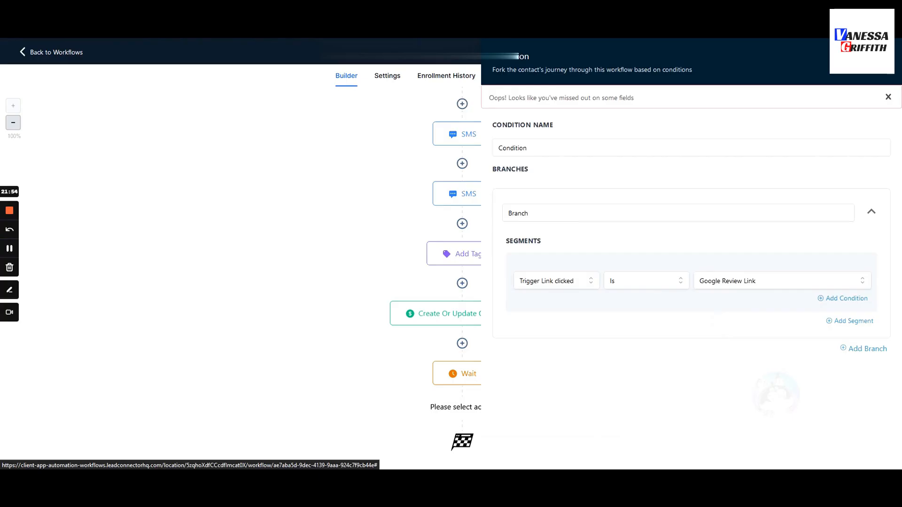
pyautogui.click(856, 412)
# Rename the condition's branch as "link clicked" and save the action.
pyautogui.scroll(-3, 545, 329)
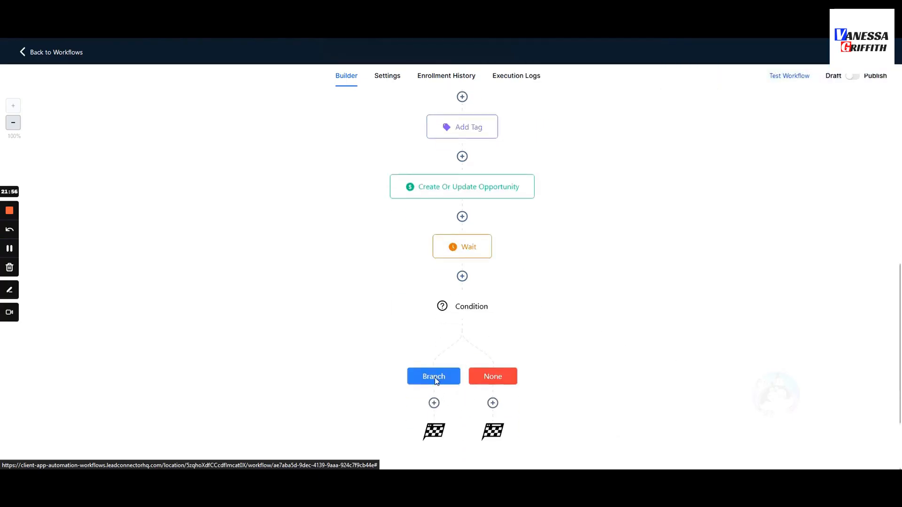
pyautogui.click(459, 310)
pyautogui.doubleClick(515, 189)
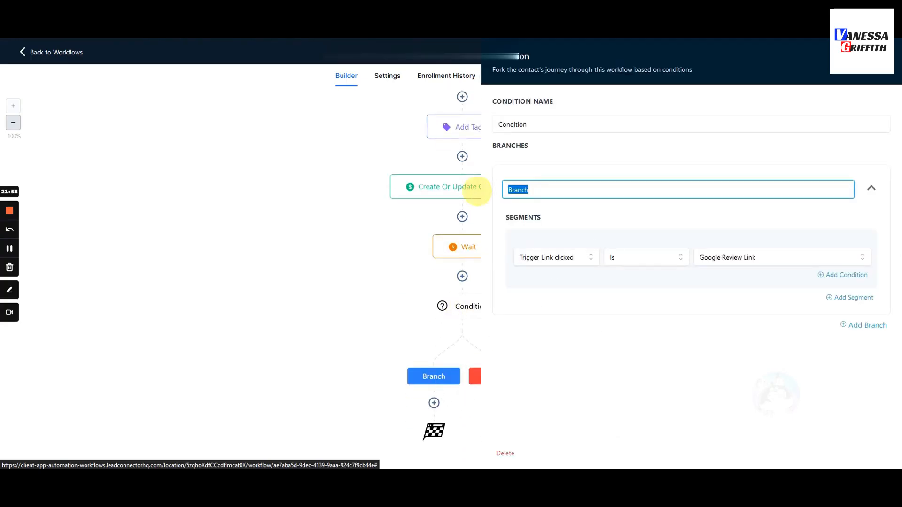
pyautogui.write('link clicked')
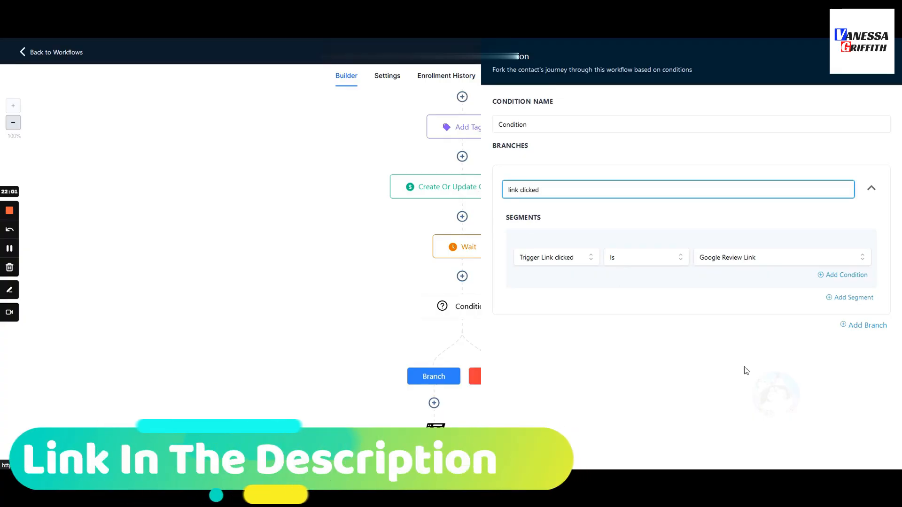
pyautogui.press('Return')
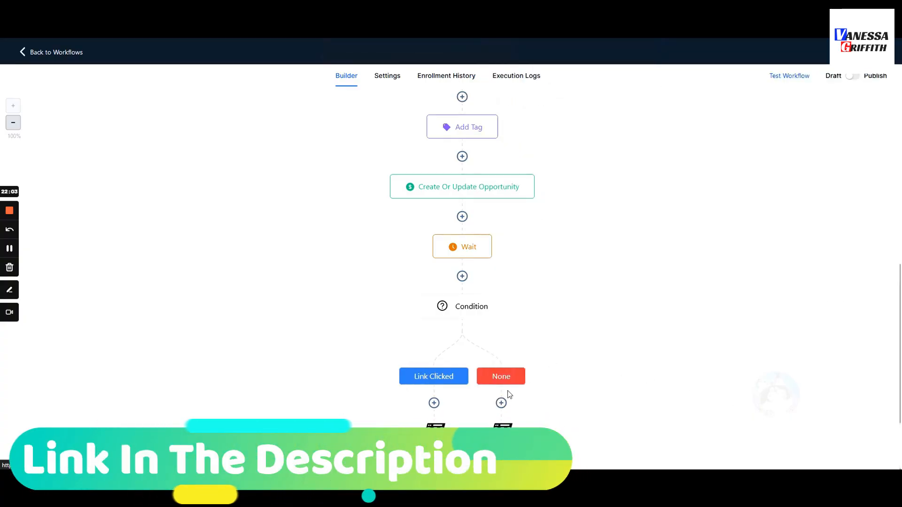
# Review the timeout in the Wait action before the condition.
pyautogui.click(456, 253)
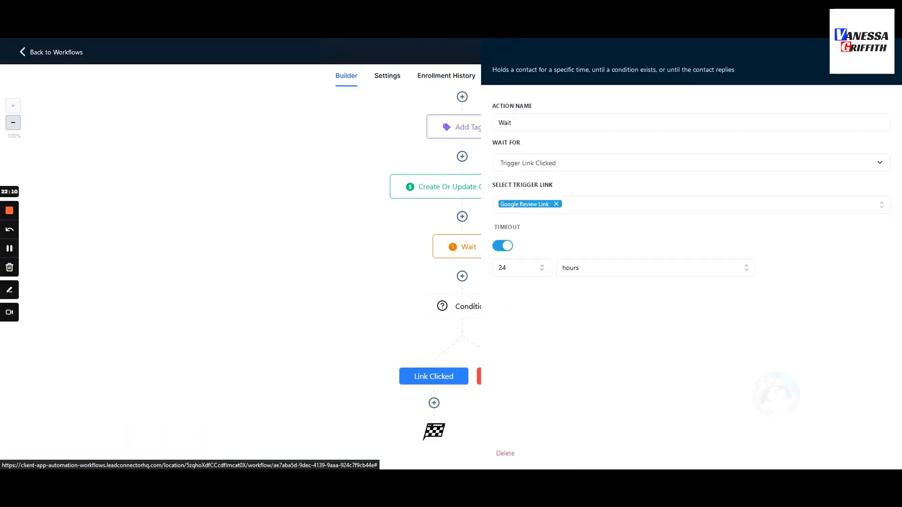
pyautogui.moveTo(510, 269); pyautogui.dragTo(492, 271)
pyautogui.click(793, 451)
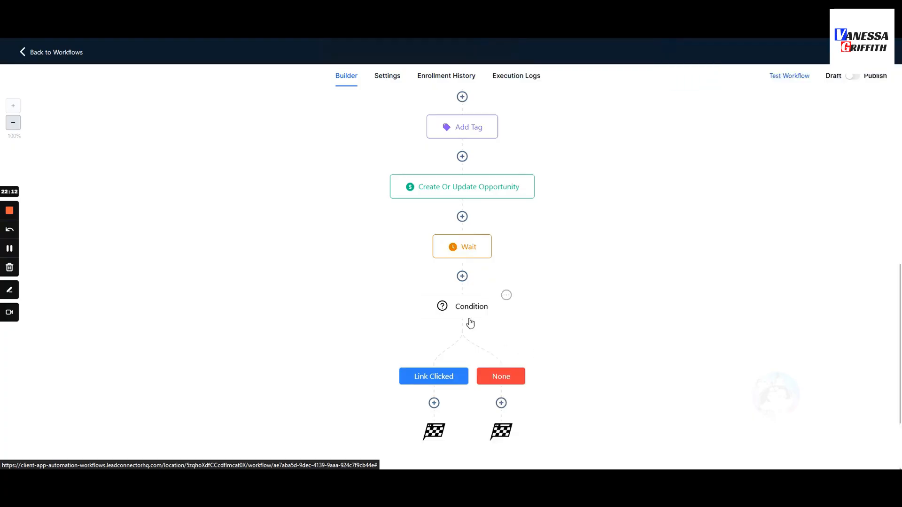
# Add a Send SMS action with the message "asd" to the None branch and save it.
pyautogui.click(434, 403)
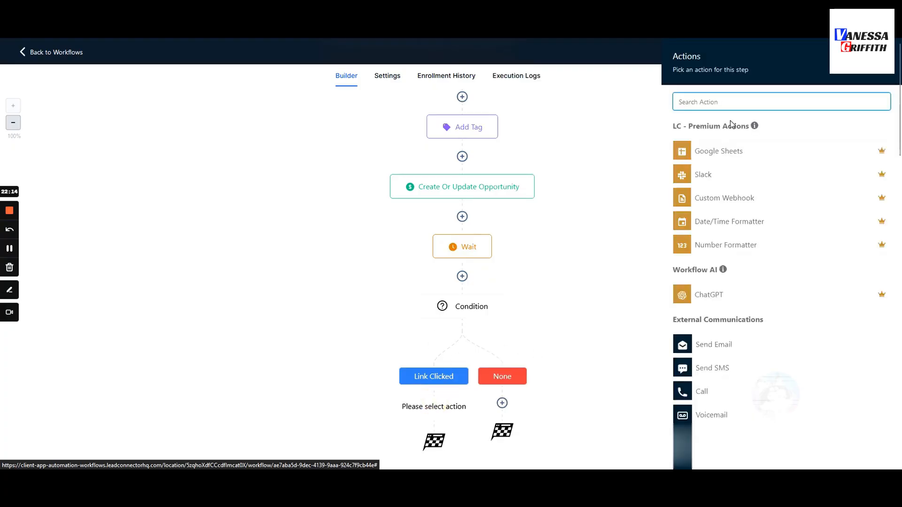
pyautogui.click(502, 403)
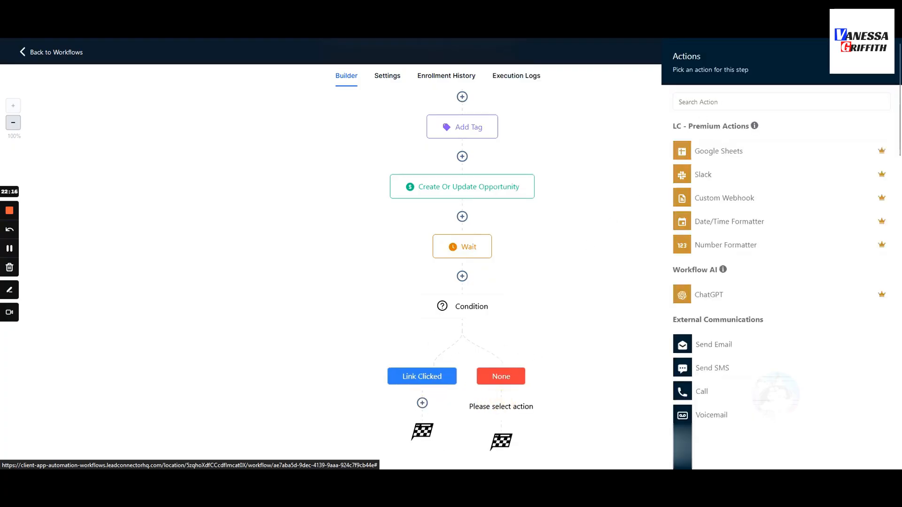
pyautogui.write('sms')
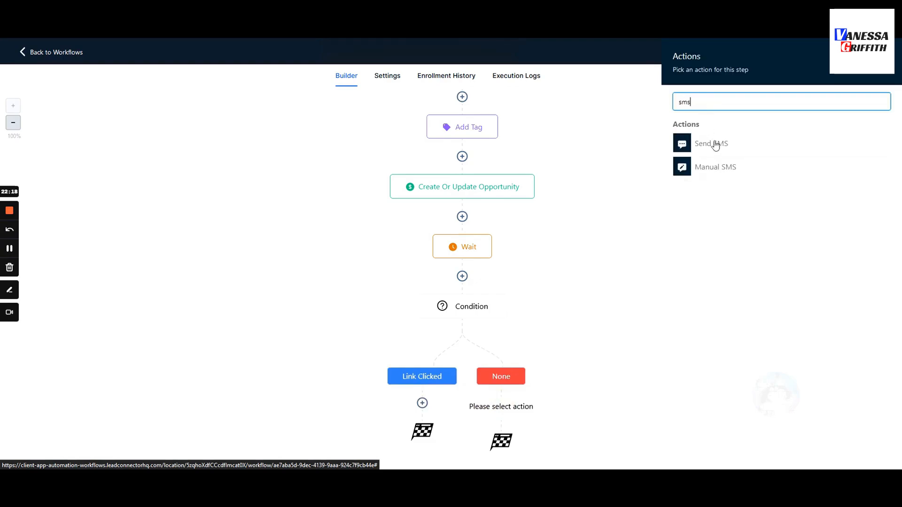
pyautogui.click(711, 144)
pyautogui.write('asd')
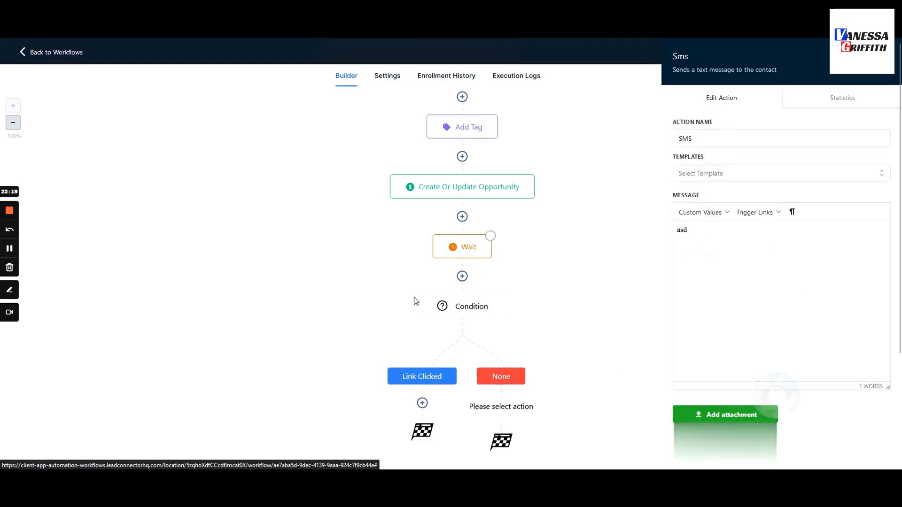
pyautogui.click(863, 452)
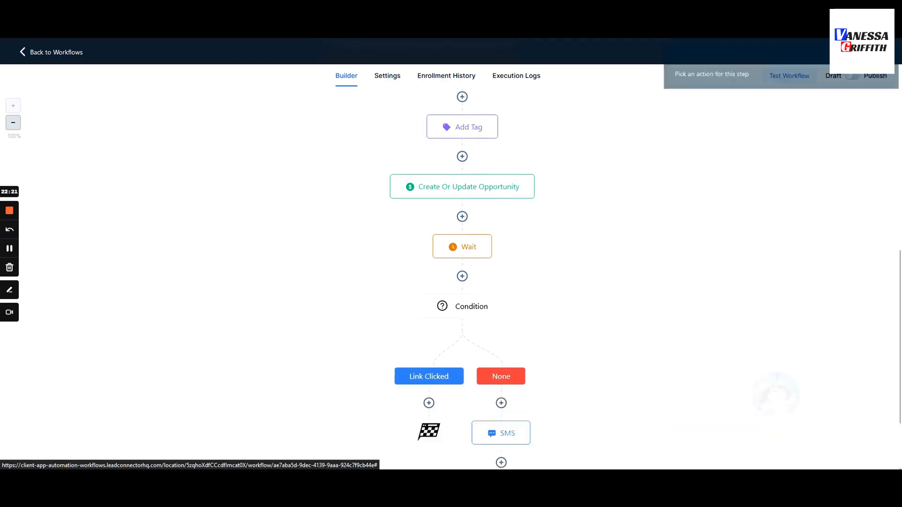
# Examine the Wait action's trigger link and timeout settings against the Link Clicked and None branches.
pyautogui.scroll(-2, 587, 333)
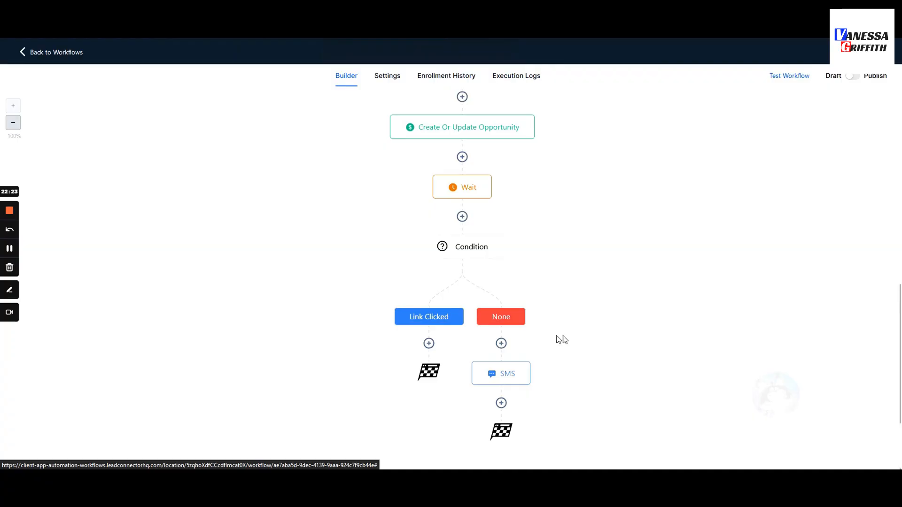
pyautogui.click(463, 194)
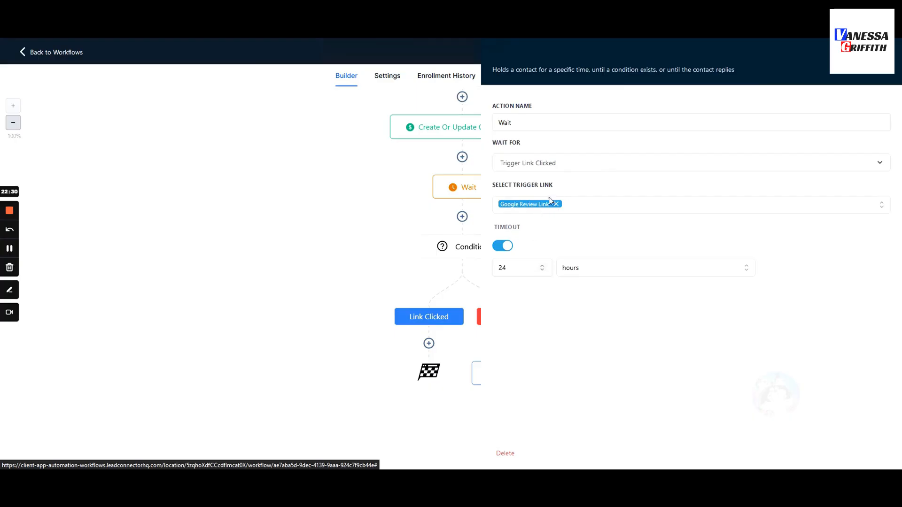
pyautogui.click(883, 56)
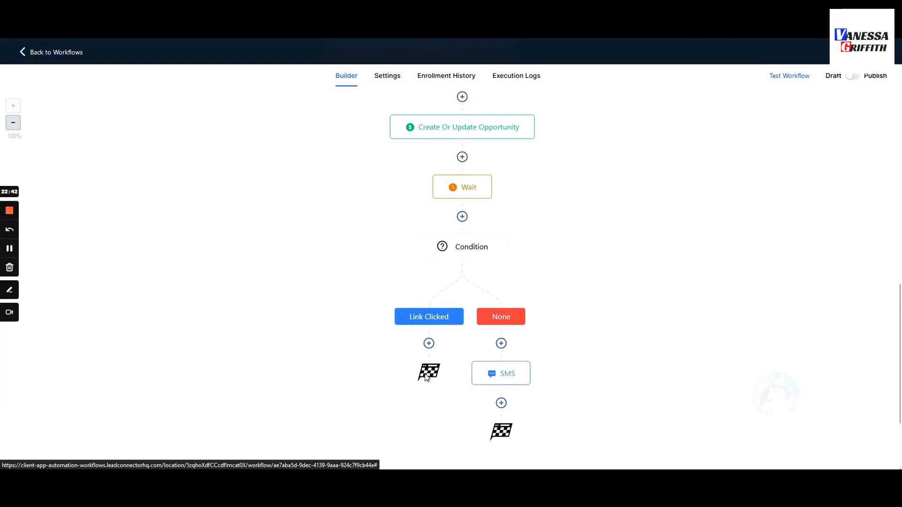
pyautogui.click(472, 187)
pyautogui.click(515, 268)
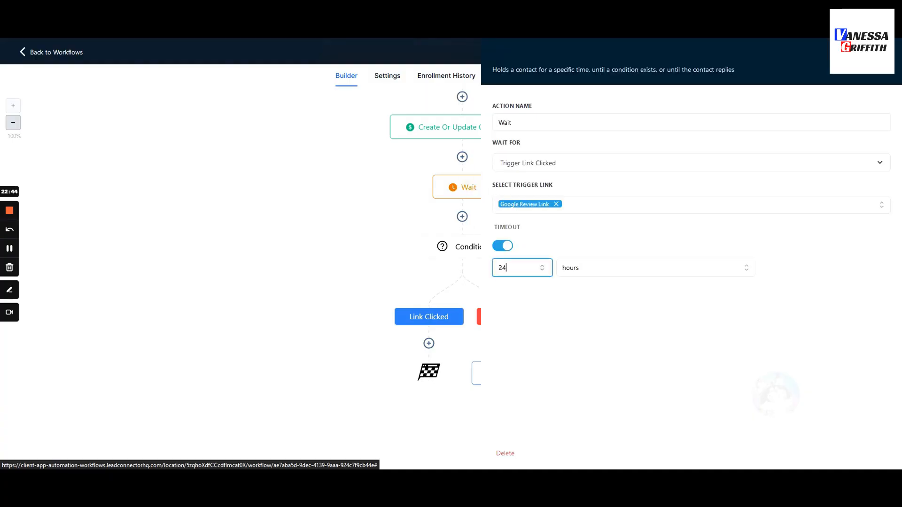
pyautogui.doubleClick(493, 269)
pyautogui.click(825, 453)
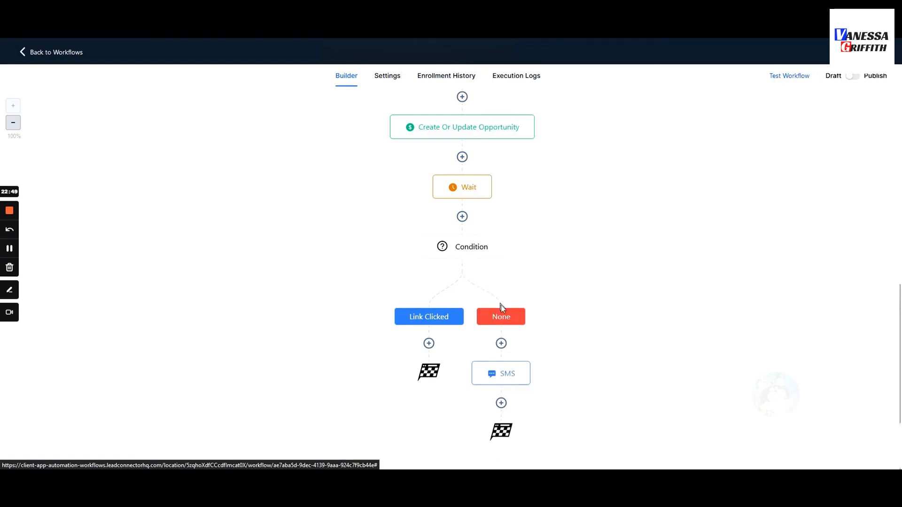
# Review the message text of the SMS action in the None branch.
pyautogui.click(494, 377)
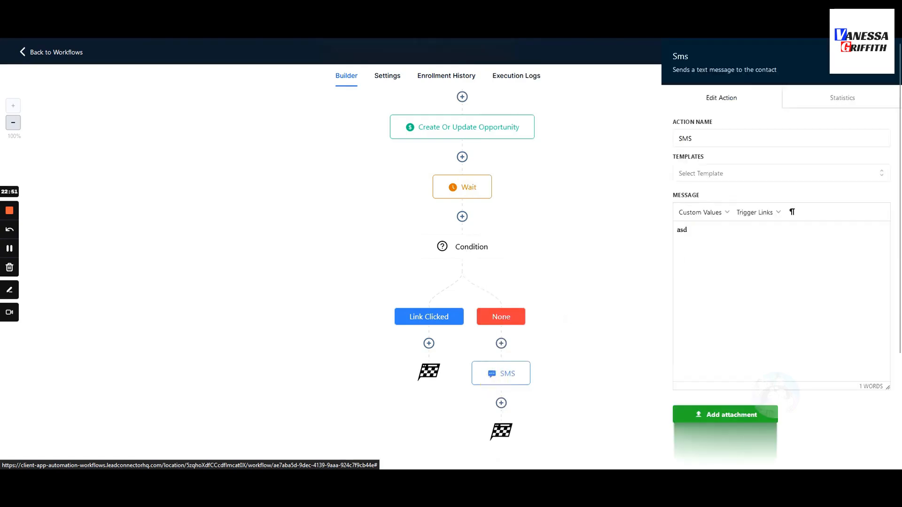
pyautogui.moveTo(690, 230); pyautogui.dragTo(656, 230)
pyautogui.click(477, 261)
# Look through the actions available after the None branch's SMS and inspect the Webhook settings without adding the action.
pyautogui.click(501, 403)
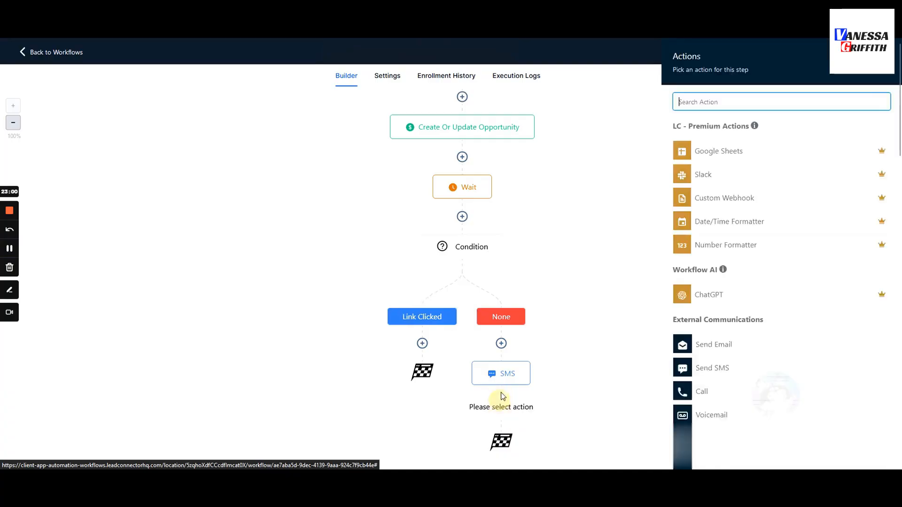
pyautogui.scroll(-15, 715, 262)
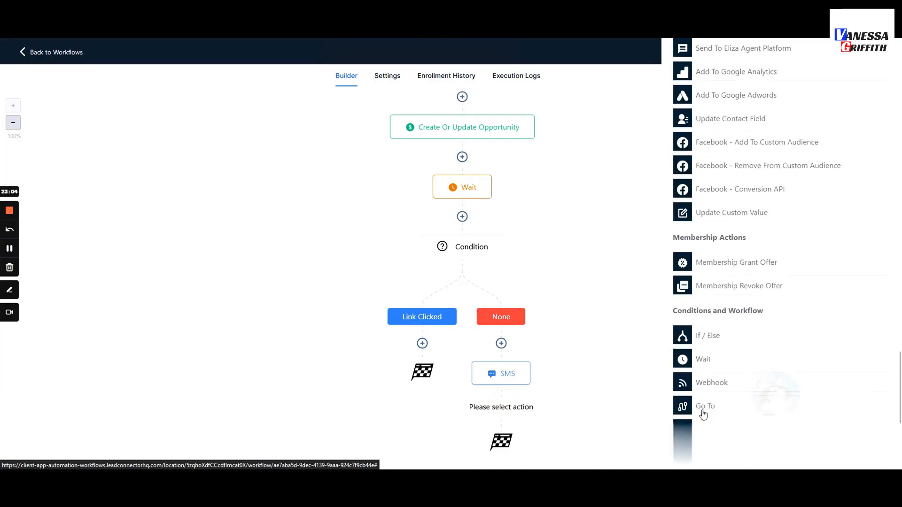
pyautogui.click(697, 384)
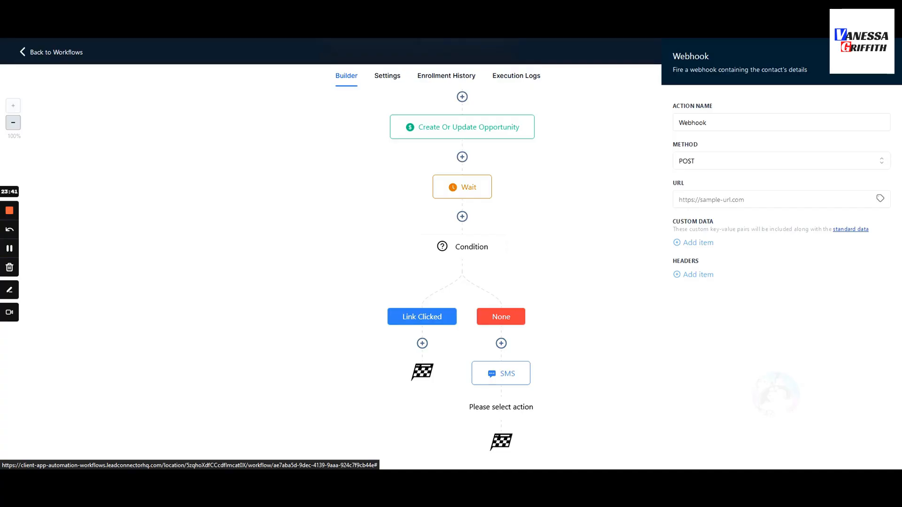
pyautogui.click(884, 56)
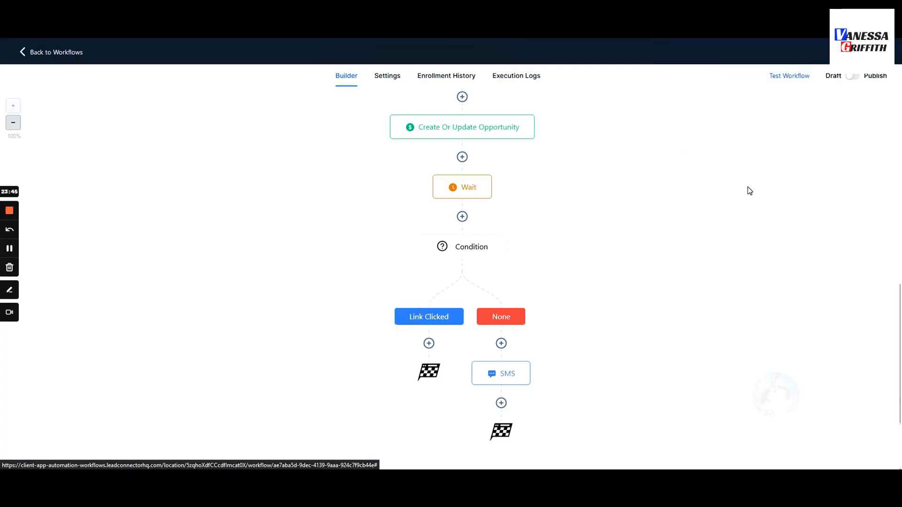
# Set up a workflow test with the first listed contact and look over the action sequence from its start.
pyautogui.click(855, 77)
pyautogui.click(801, 79)
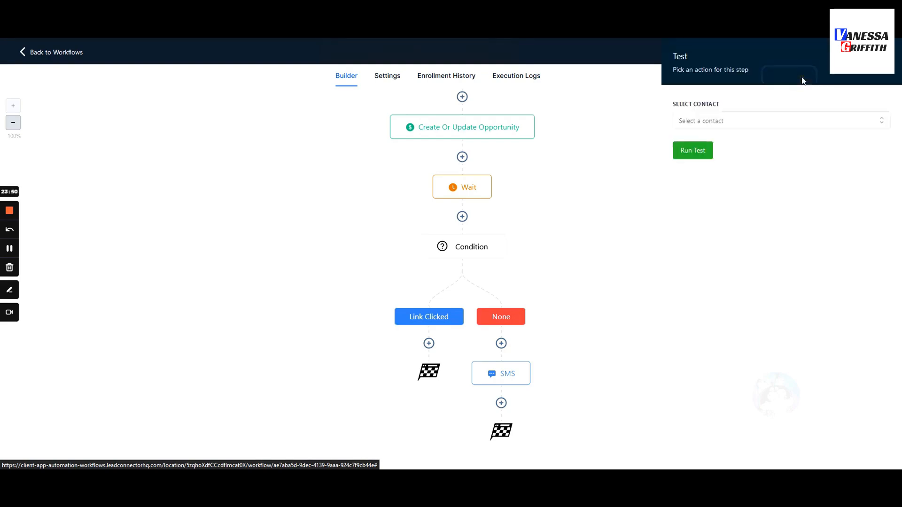
pyautogui.click(735, 120)
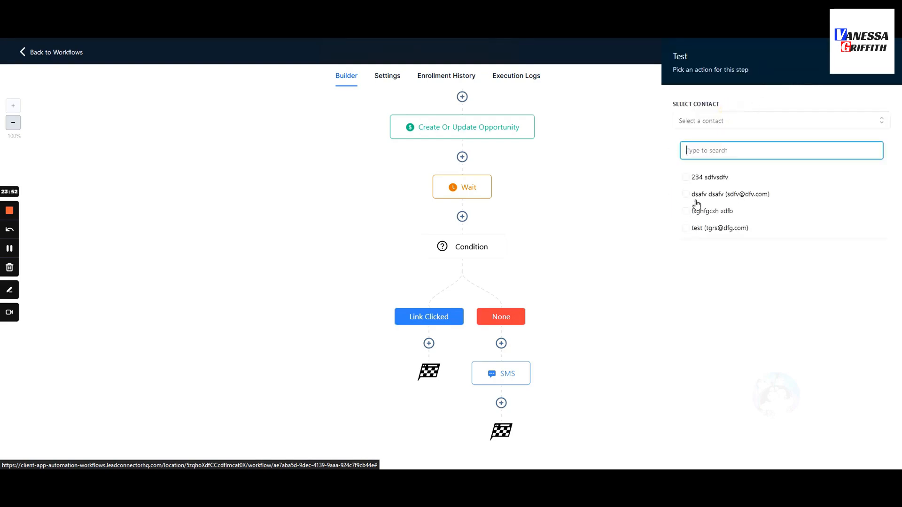
pyautogui.click(695, 182)
pyautogui.click(714, 300)
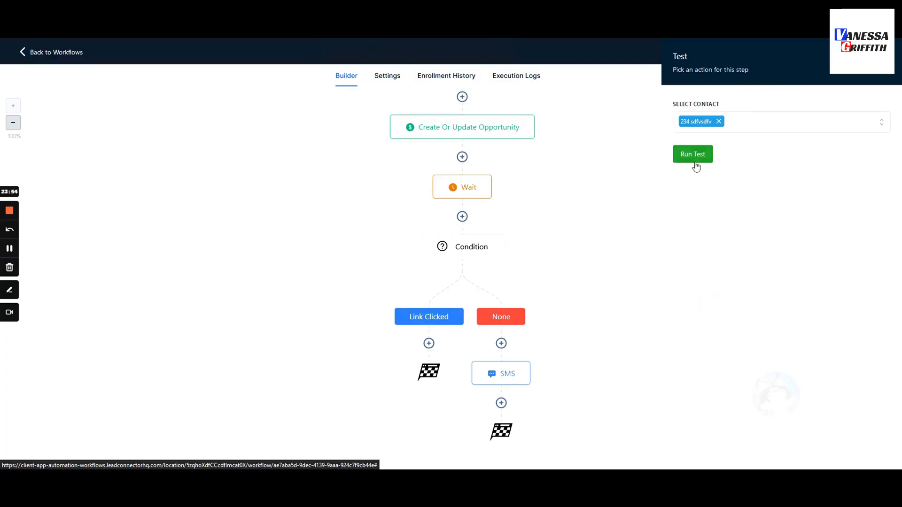
pyautogui.scroll(6, 523, 213)
pyautogui.scroll(-1, 471, 160)
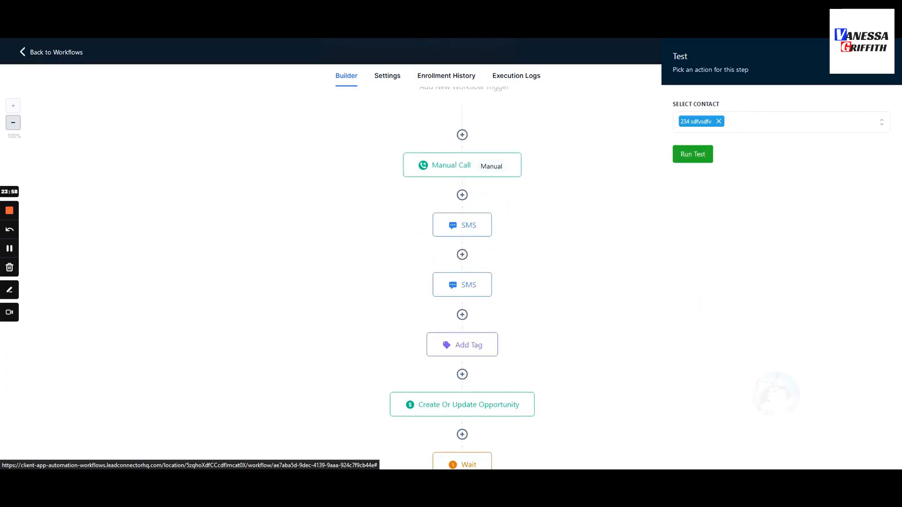
# Check the workflow's execution logs and enrollment history, comparing them with the Wait and Condition part of the action sequence.
pyautogui.click(527, 80)
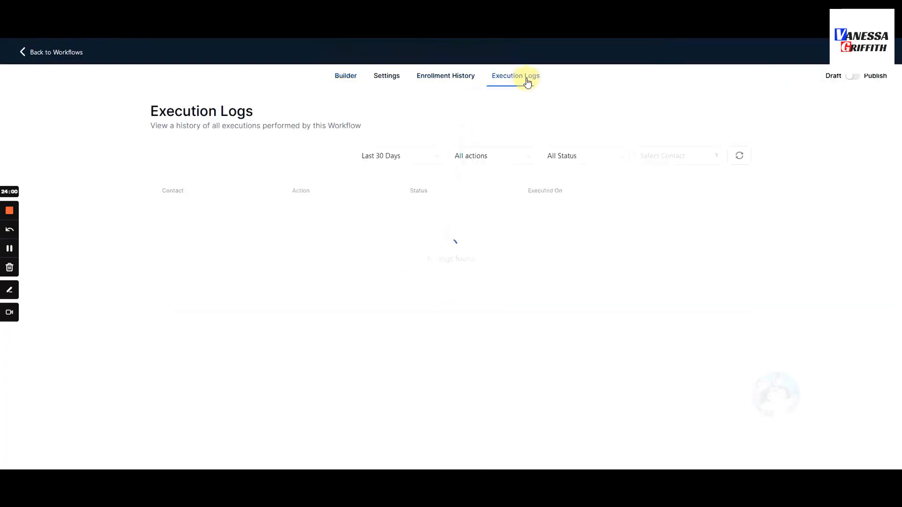
pyautogui.click(446, 76)
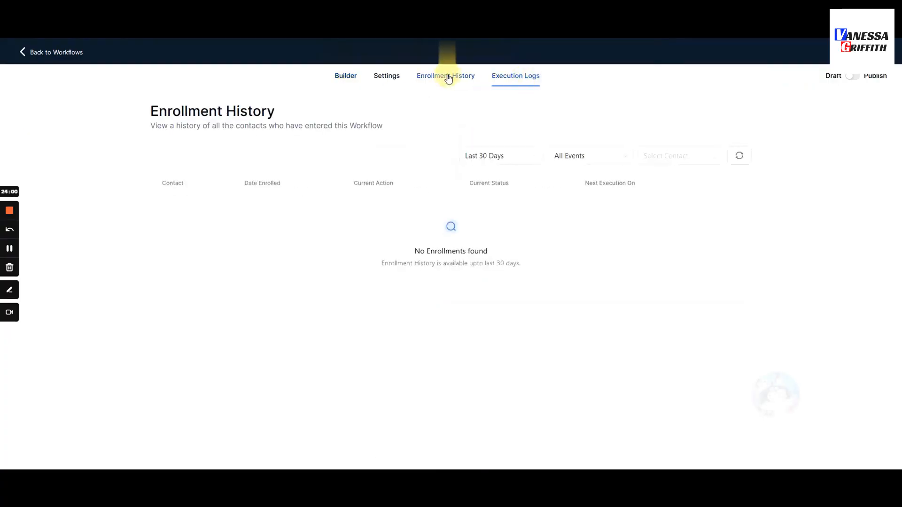
pyautogui.click(510, 81)
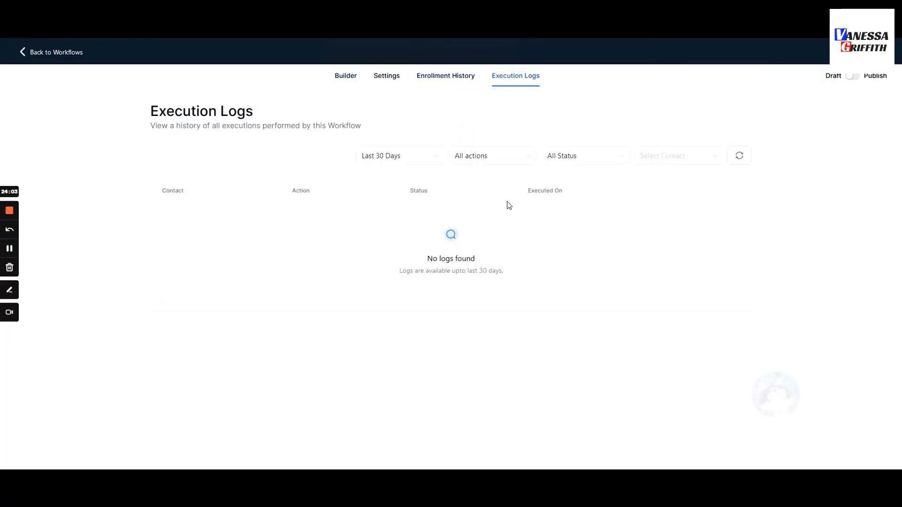
pyautogui.click(348, 78)
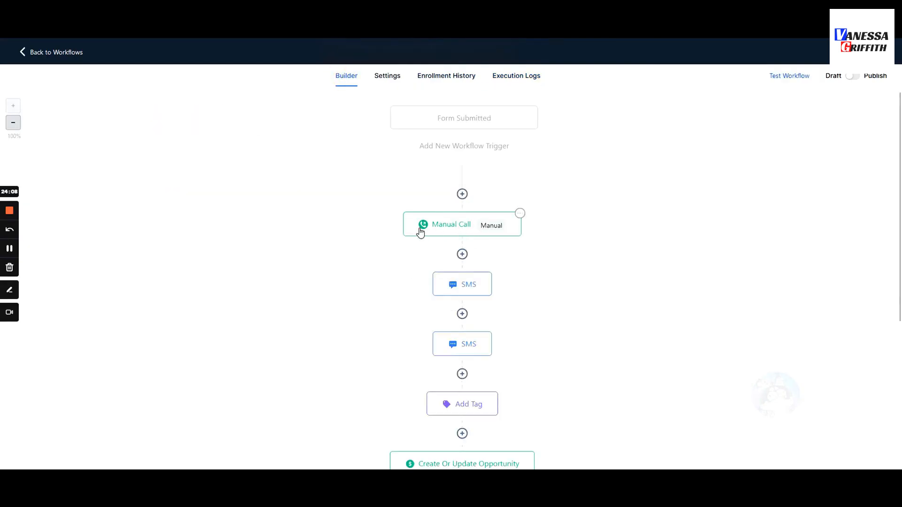
pyautogui.scroll(-6, 442, 235)
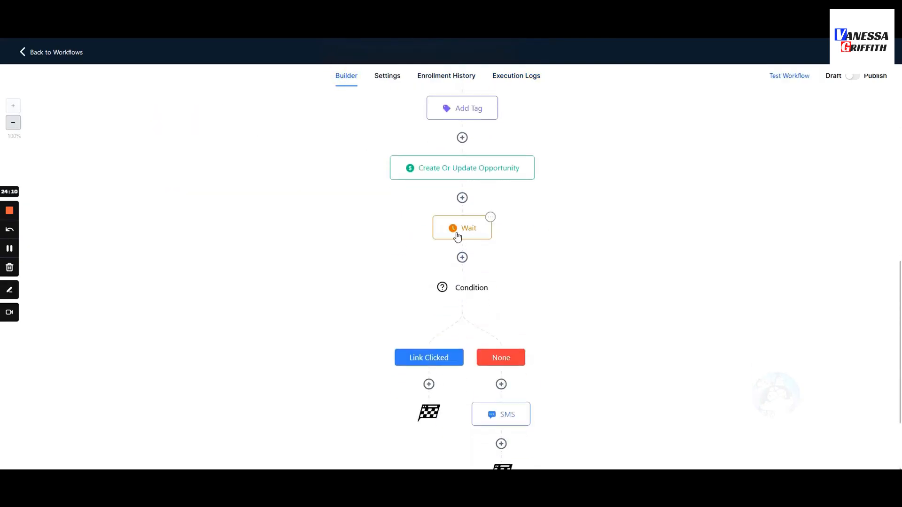
pyautogui.click(512, 79)
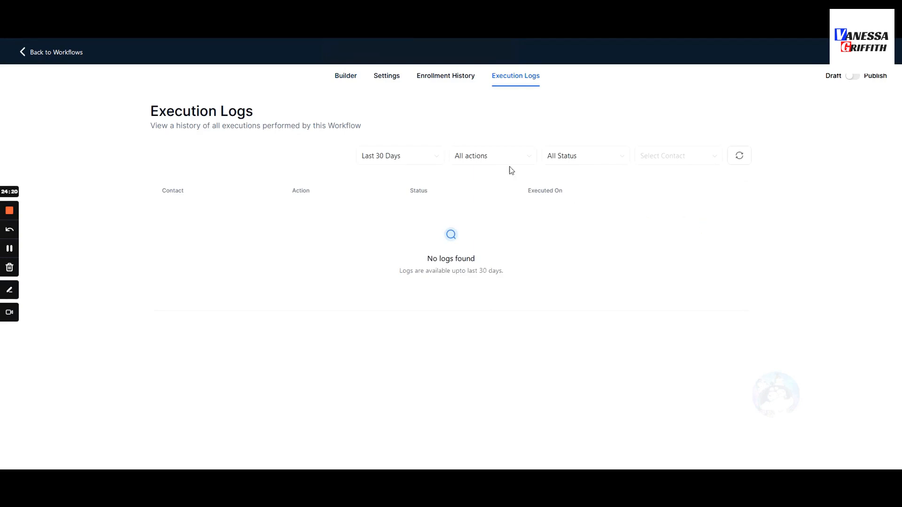
pyautogui.click(334, 79)
pyautogui.scroll(-7, 395, 245)
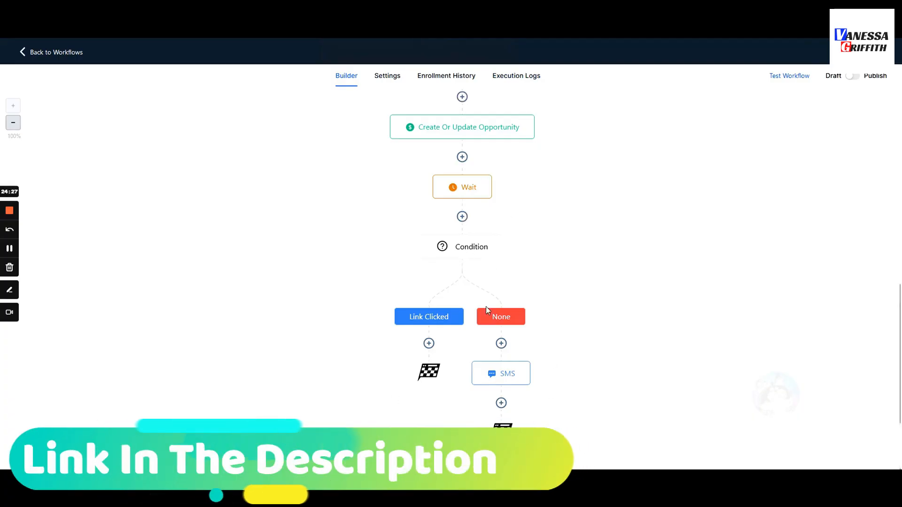
pyautogui.click(515, 77)
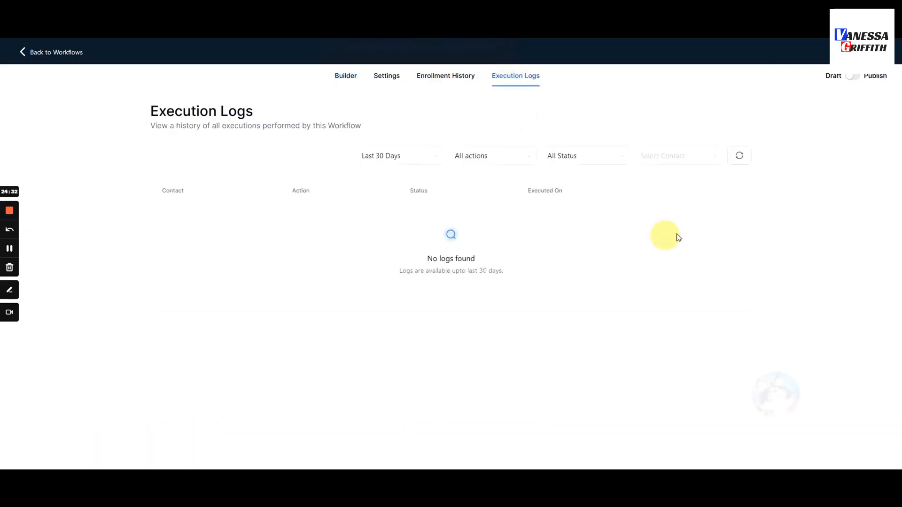
# Look over the whole action sequence in the builder, from the form trigger to the Link Clicked and None branches.
pyautogui.click(346, 77)
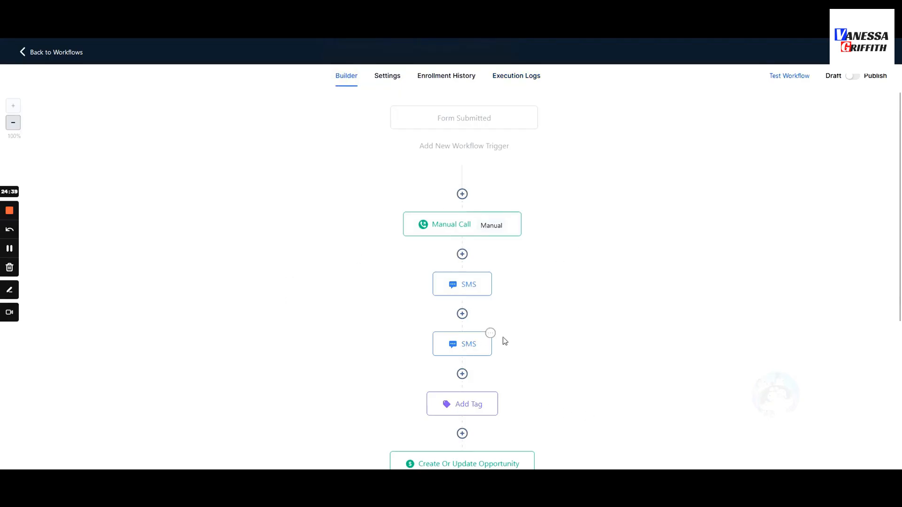
pyautogui.scroll(-7, 470, 390)
pyautogui.scroll(7, 471, 390)
pyautogui.scroll(-4, 450, 207)
pyautogui.scroll(3, 453, 137)
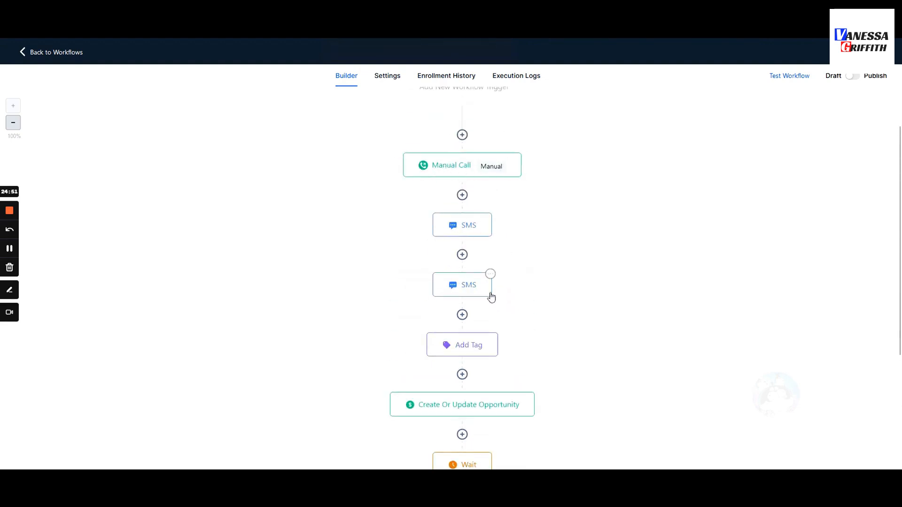
pyautogui.scroll(-4, 475, 348)
pyautogui.scroll(-2, 470, 294)
pyautogui.scroll(1, 459, 195)
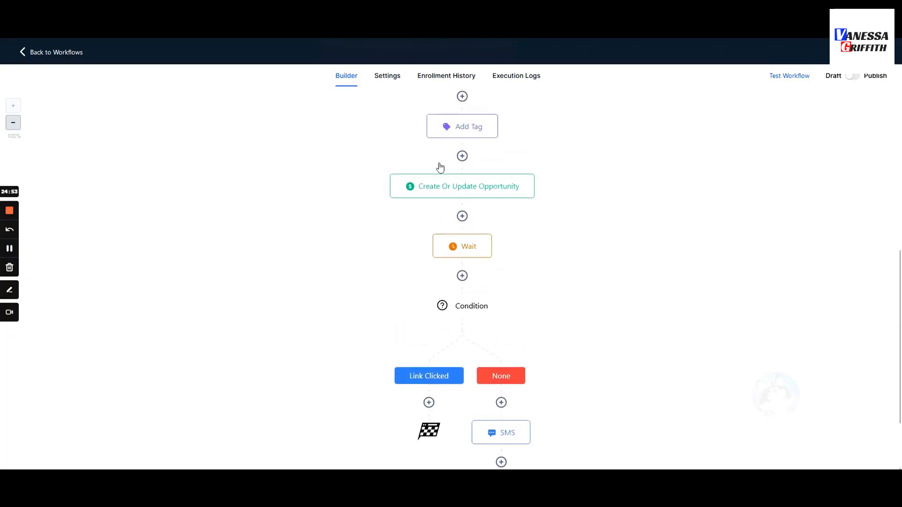
# Examine the time-based and CRM event options the Wait action can wait for, leaving its setting as it is.
pyautogui.click(462, 253)
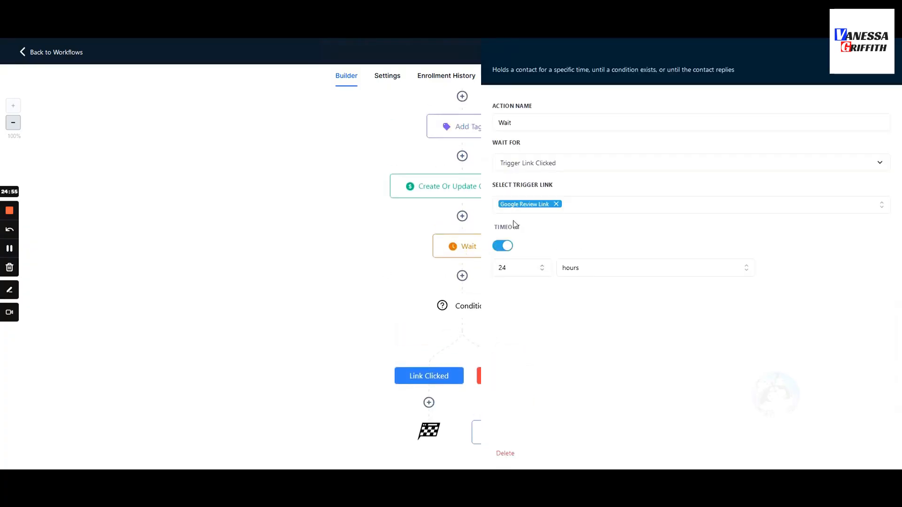
pyautogui.click(558, 165)
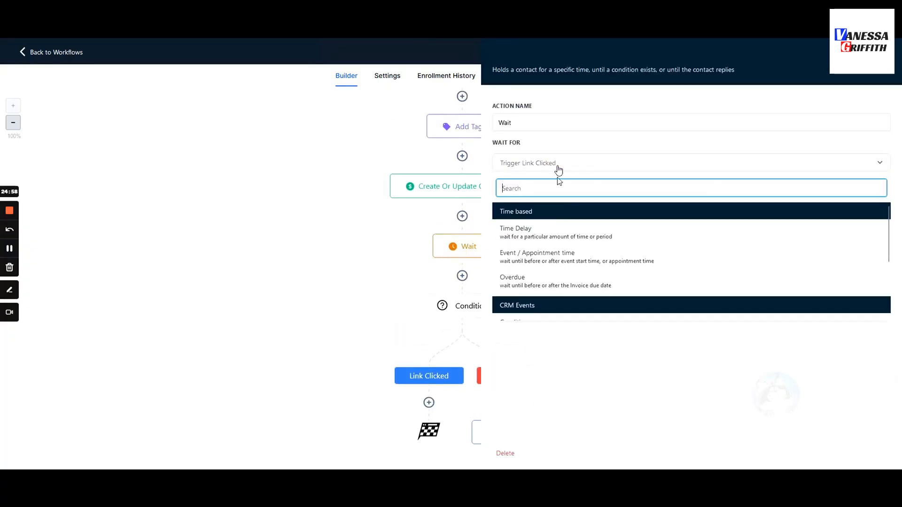
pyautogui.scroll(-2, 554, 235)
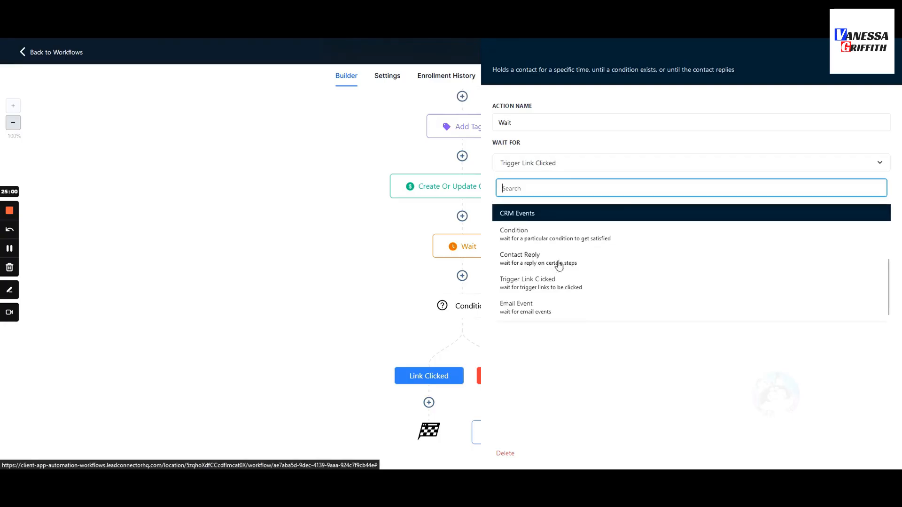
pyautogui.scroll(2, 557, 264)
pyautogui.scroll(-1, 587, 254)
pyautogui.scroll(-1, 587, 255)
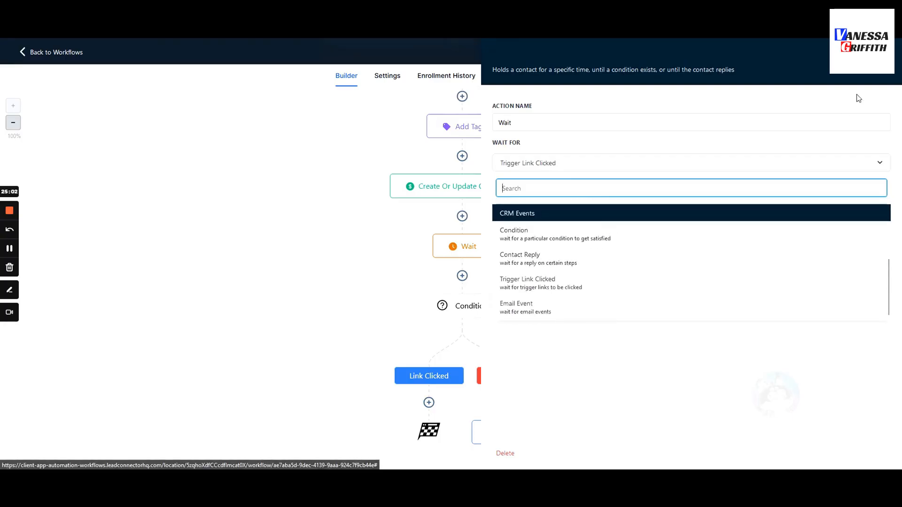
pyautogui.scroll(2, 555, 277)
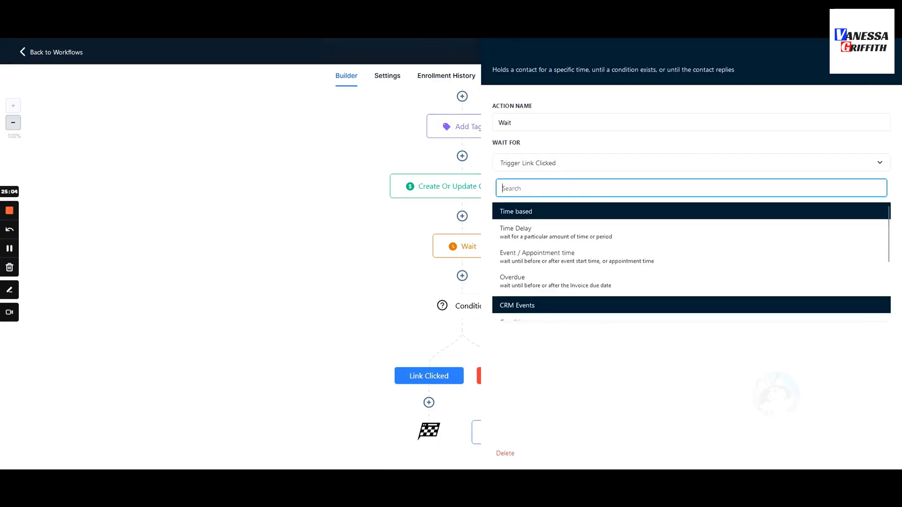
pyautogui.click(883, 54)
# Review the Condition action's link clicked branch and its trigger link segment.
pyautogui.scroll(-1, 493, 259)
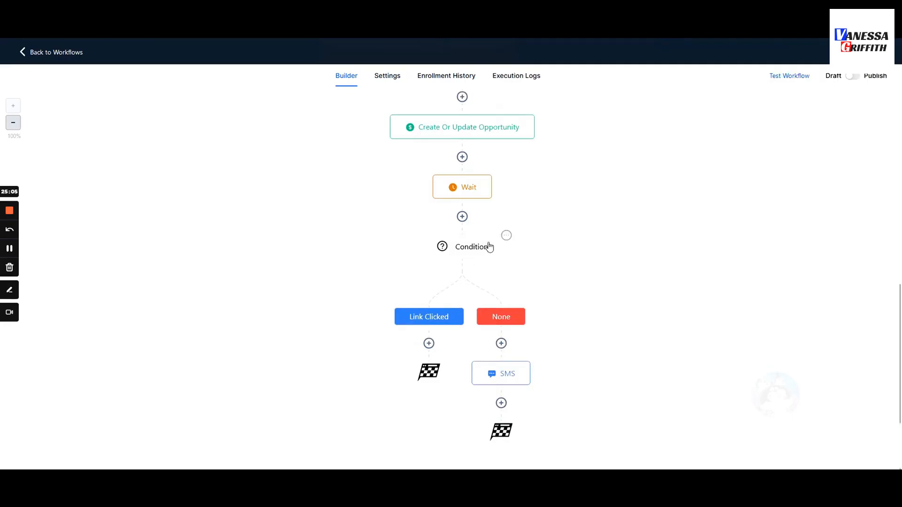
pyautogui.click(469, 247)
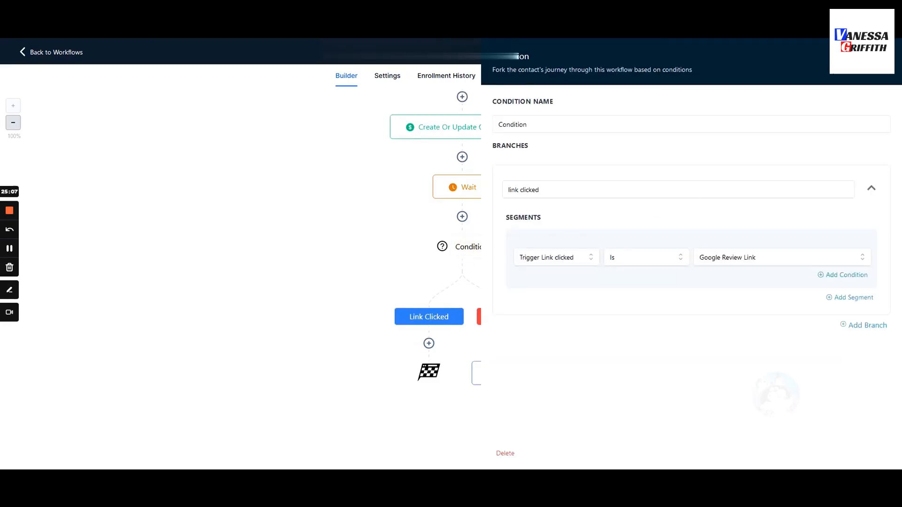
pyautogui.click(461, 261)
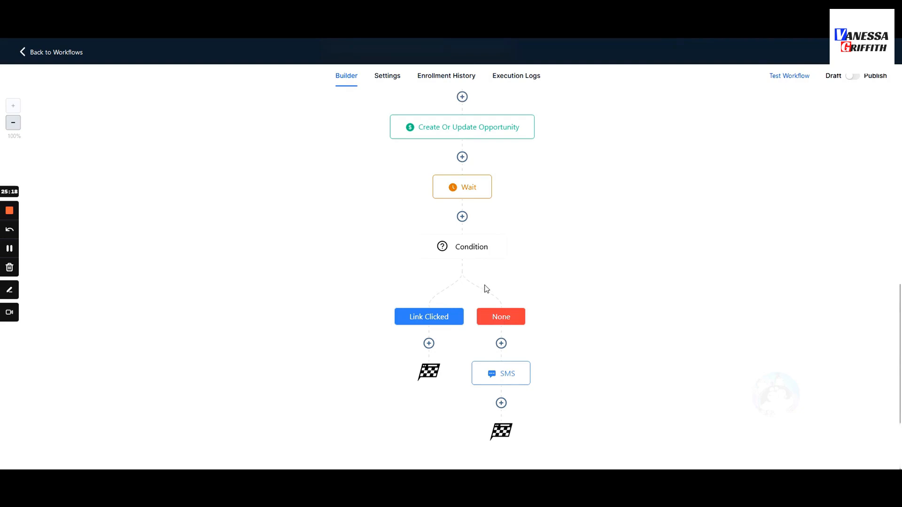
# Add a Go To action after the None branch's SMS and connect it back to the first SMS action below Manual Call.
pyautogui.click(501, 403)
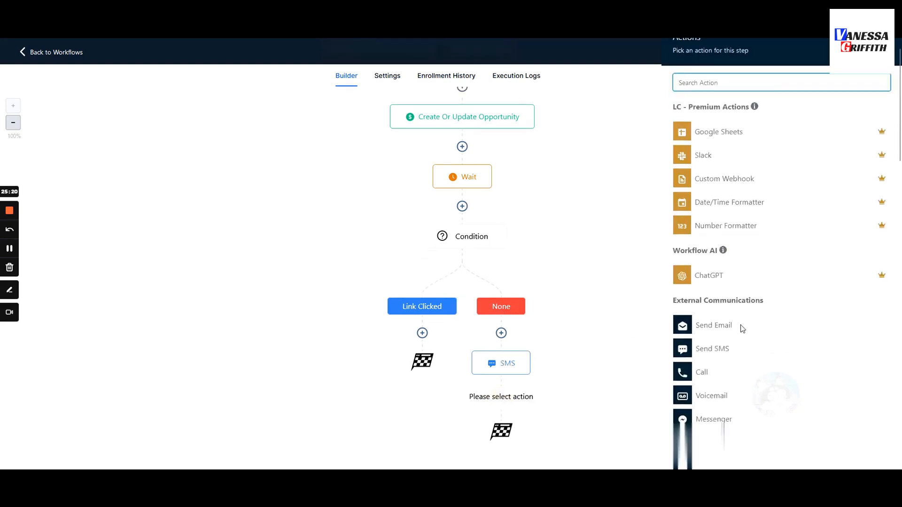
pyautogui.scroll(-15, 742, 329)
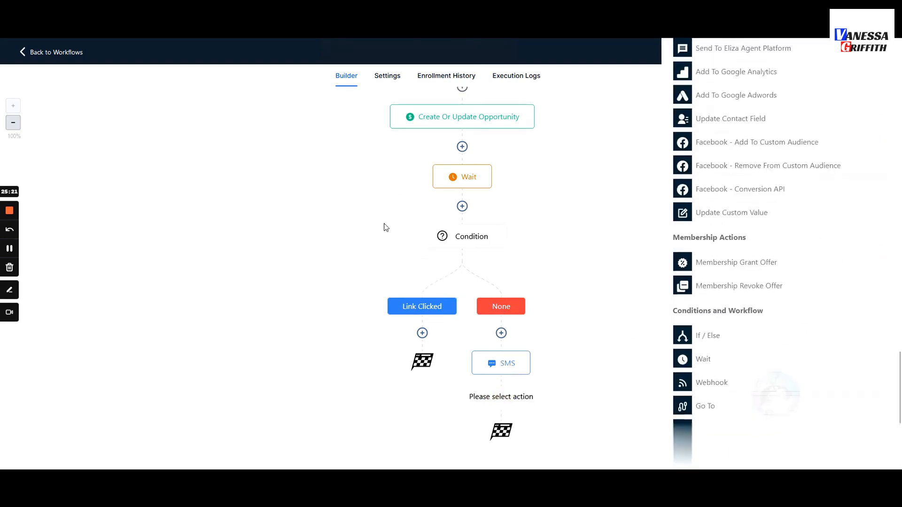
pyautogui.click(707, 407)
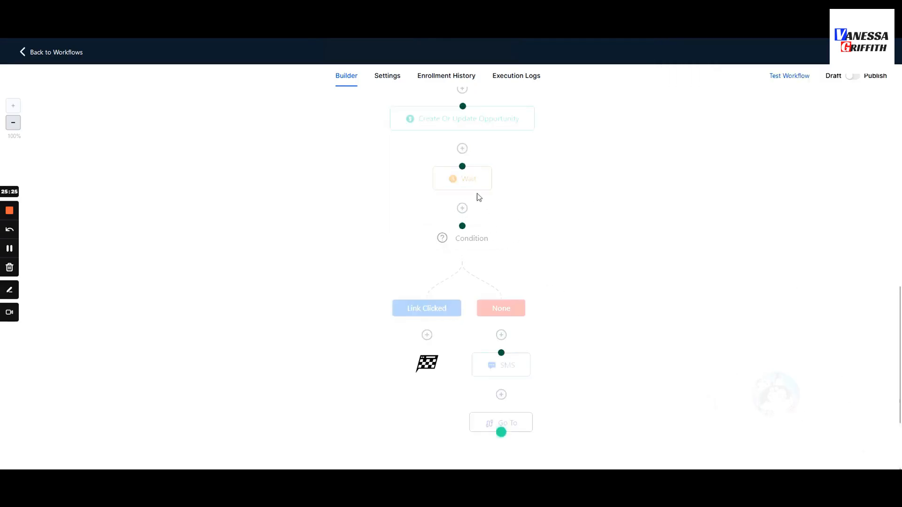
pyautogui.scroll(7, 475, 167)
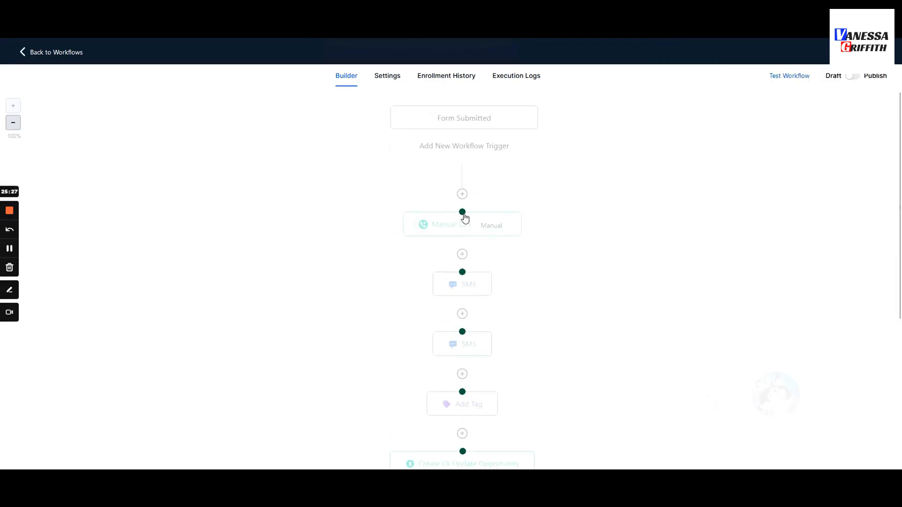
pyautogui.click(462, 272)
# Trace the Go To connection between the end of the None branch and the first SMS action.
pyautogui.scroll(-7, 466, 249)
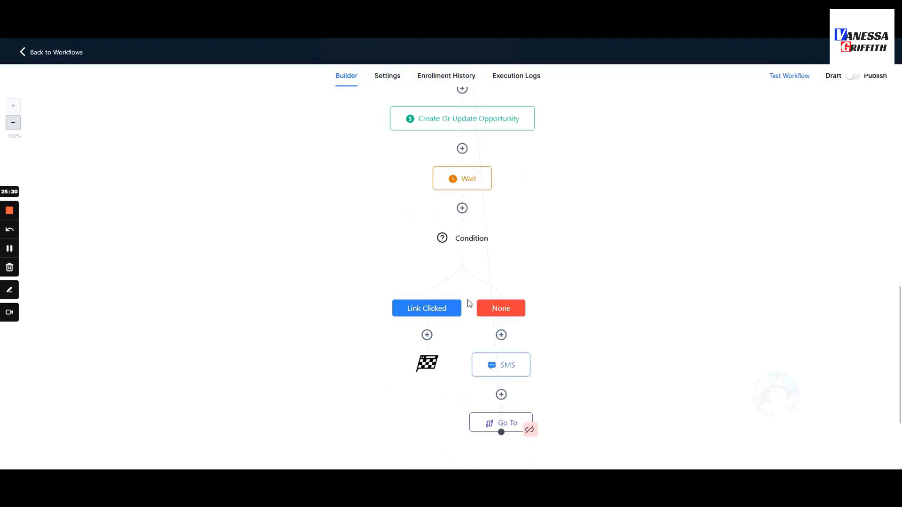
pyautogui.scroll(6, 571, 261)
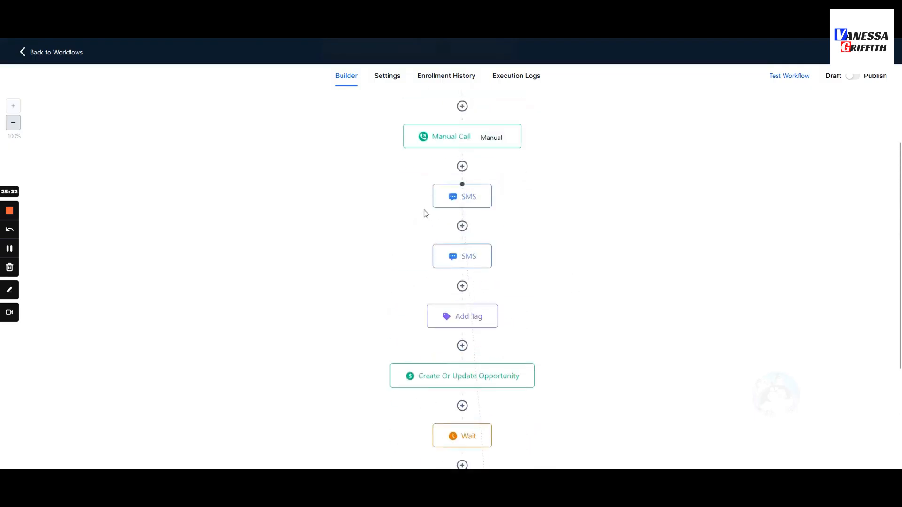
pyautogui.scroll(-6, 580, 465)
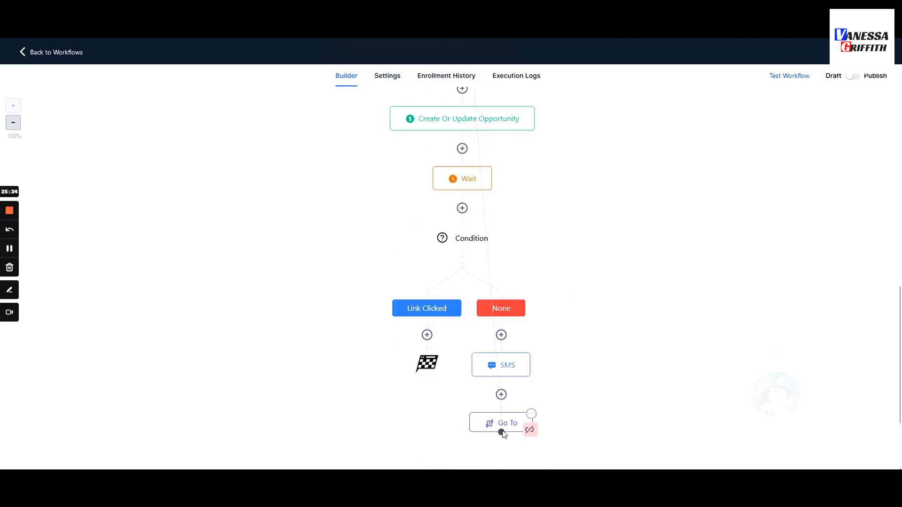
pyautogui.scroll(6, 504, 426)
pyautogui.scroll(-4, 467, 203)
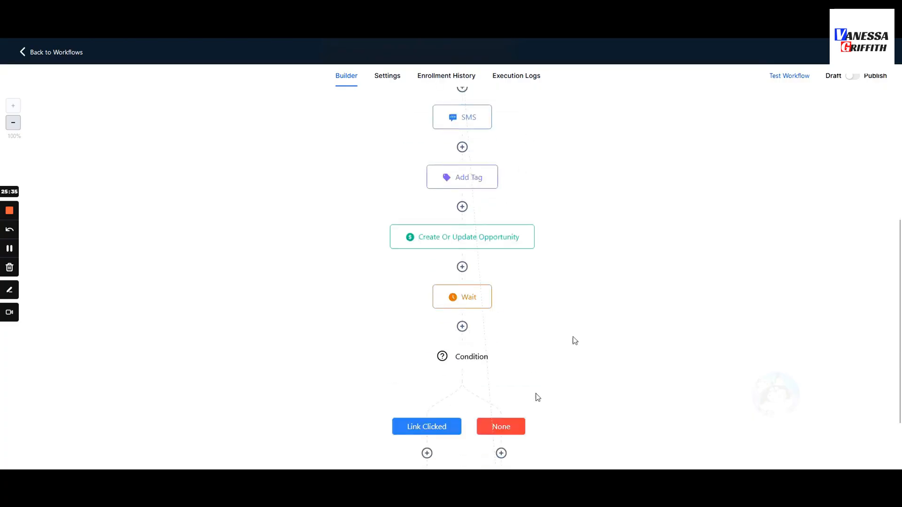
pyautogui.scroll(-2, 435, 283)
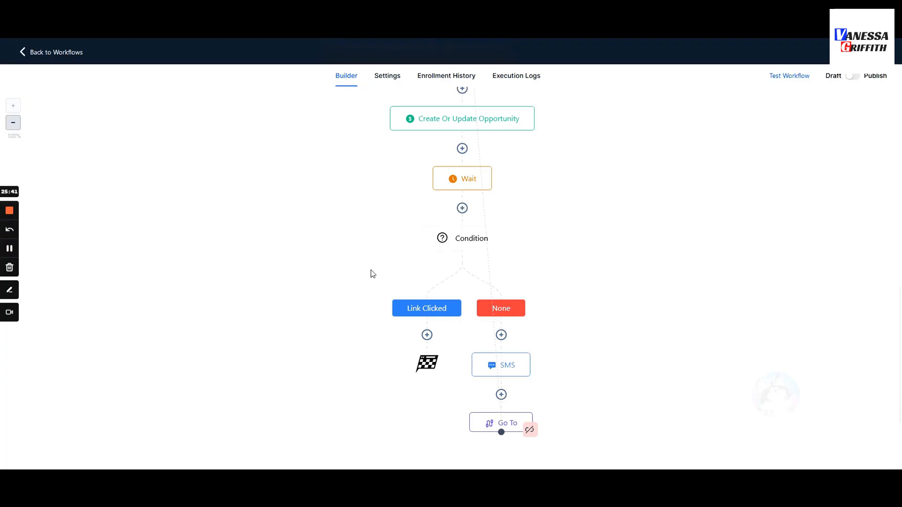
pyautogui.scroll(2, 633, 174)
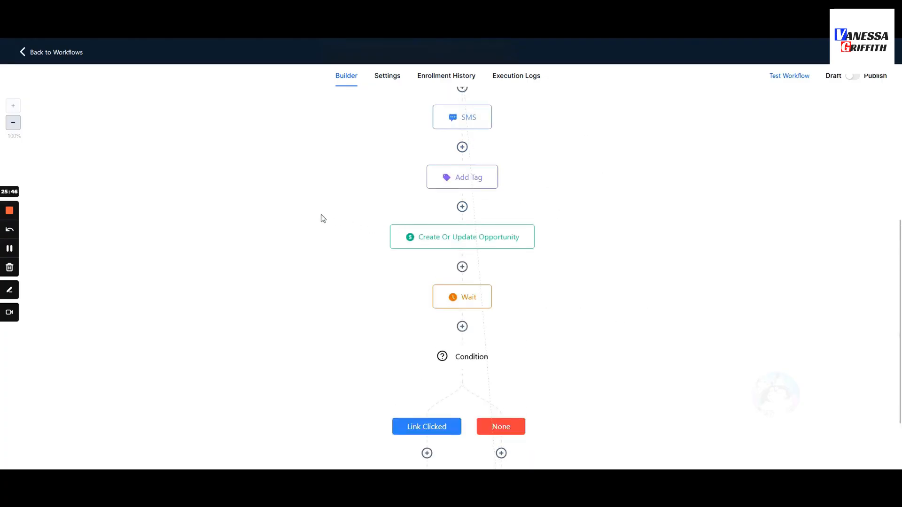
pyautogui.click(12, 212)
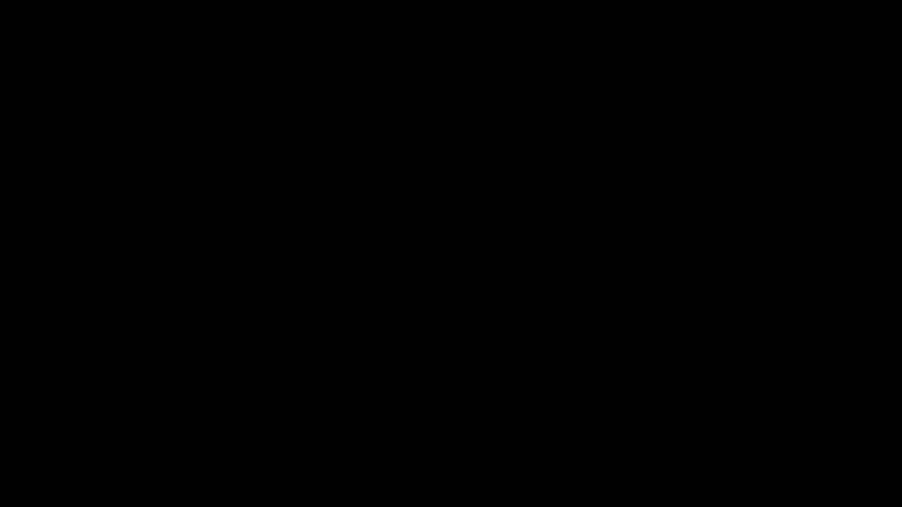